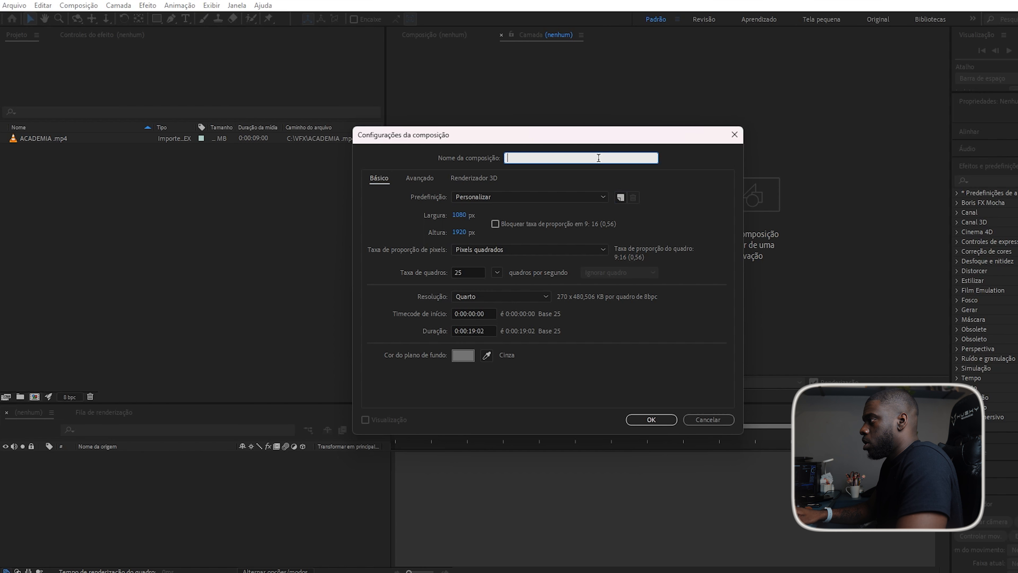
Create the ROTOBRUSH composition at 23.976 fps, 0:00:05:00 long, and add ACADEMIA.mp4 as its layer.
text(ROTOBRUSH)
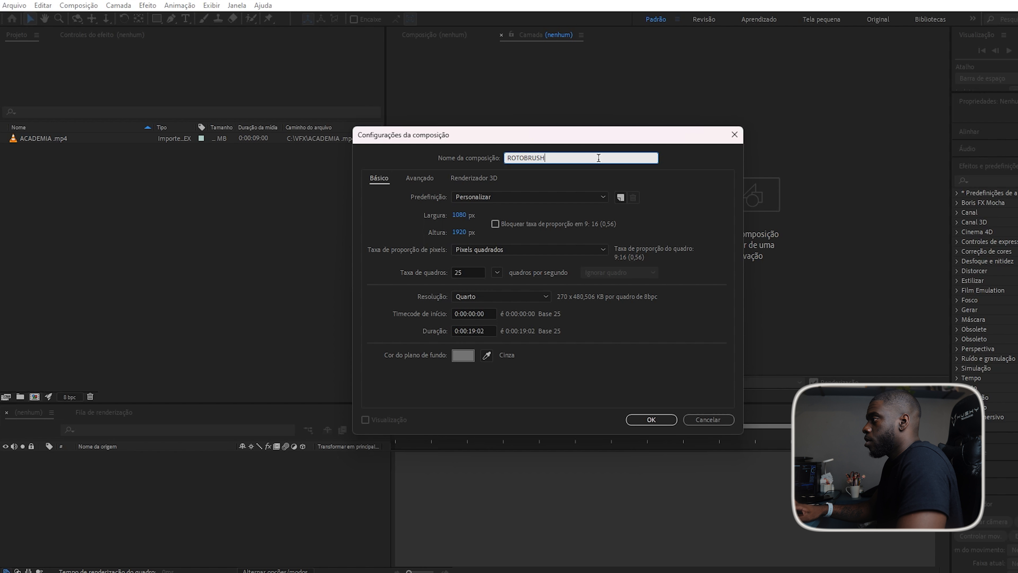
double_click(473, 272)
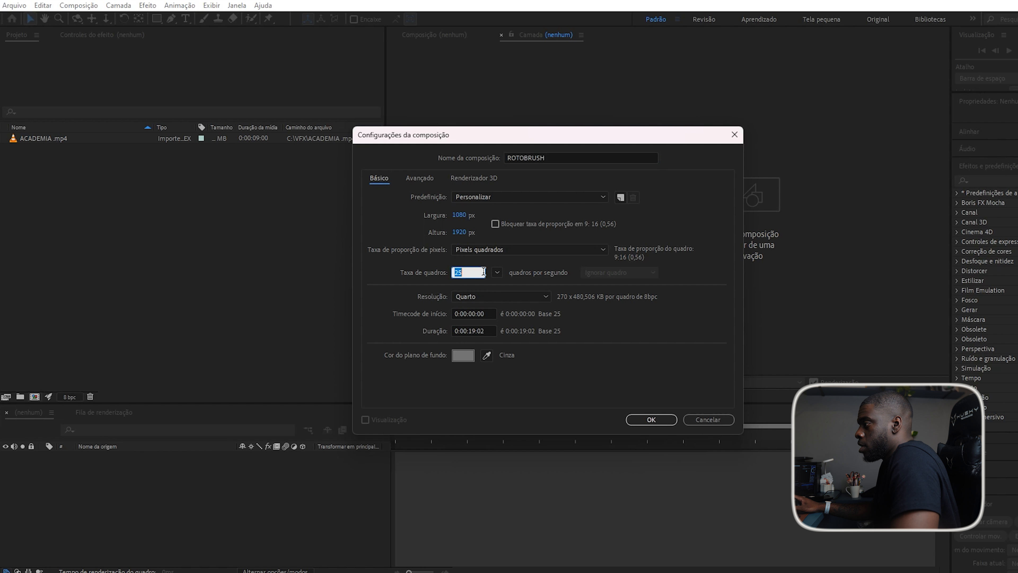
click(497, 273)
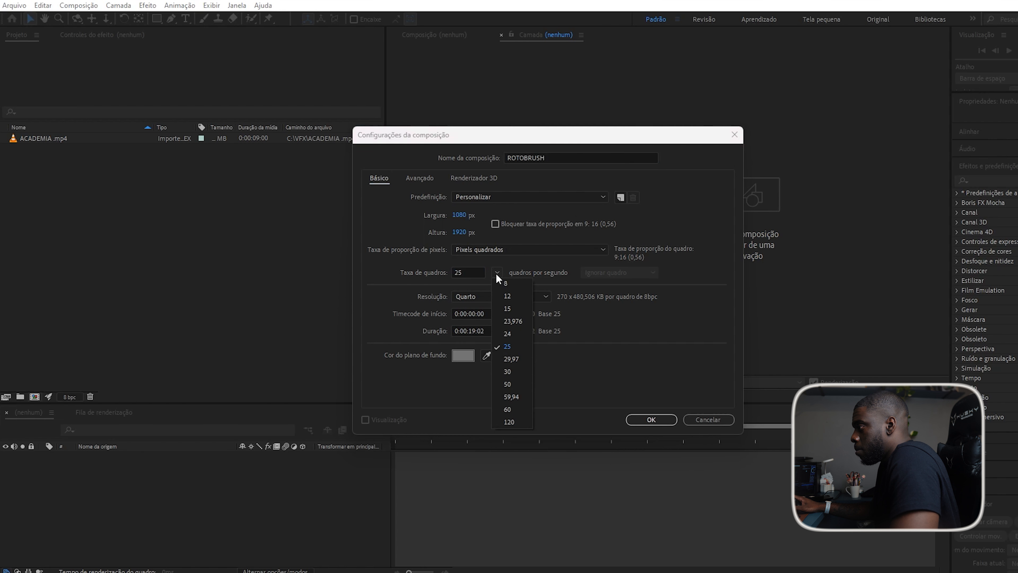
click(515, 321)
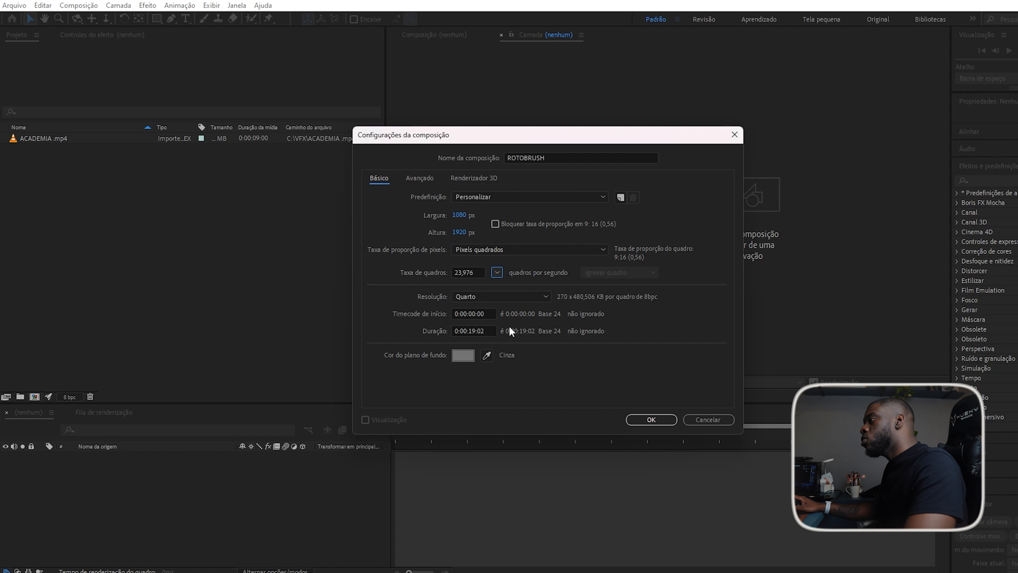
click(475, 330)
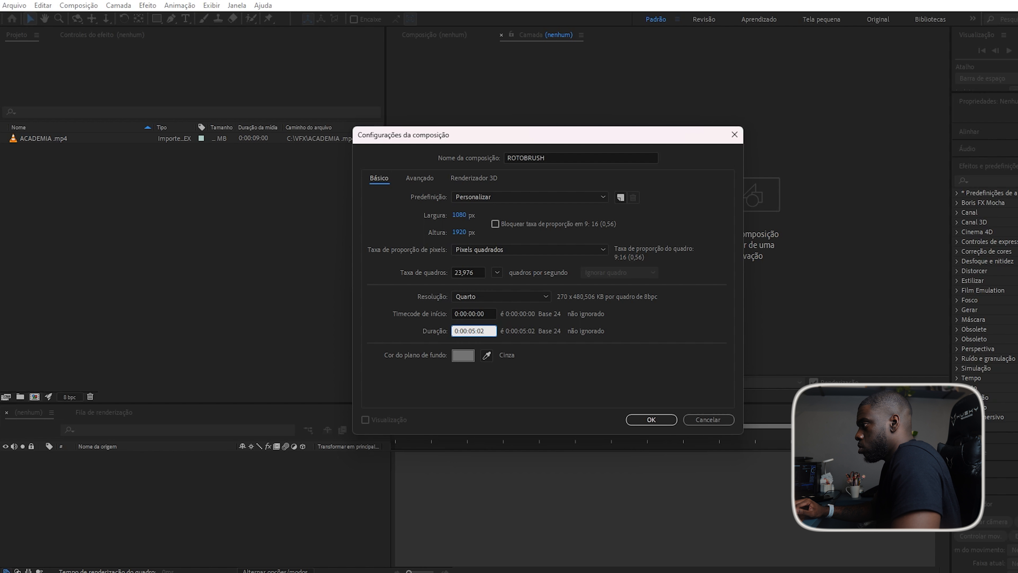
key(BackSpace)
click(670, 281)
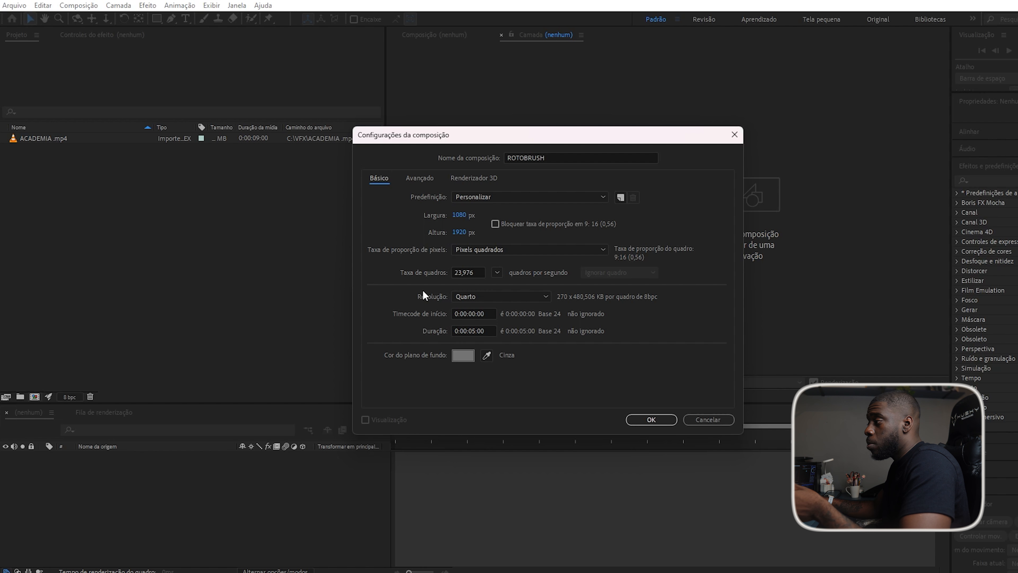
click(637, 413)
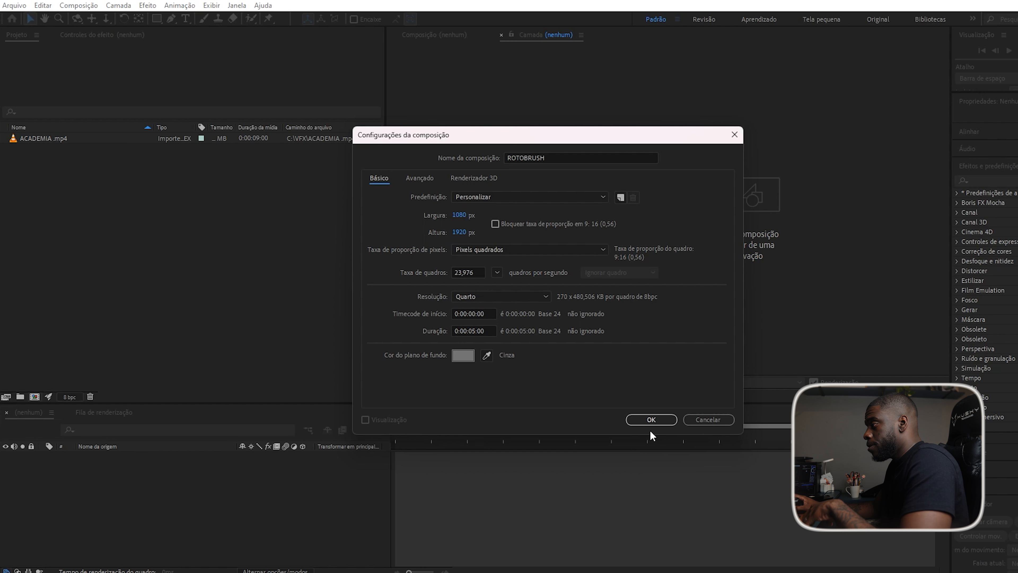
drag(32, 139, 89, 480)
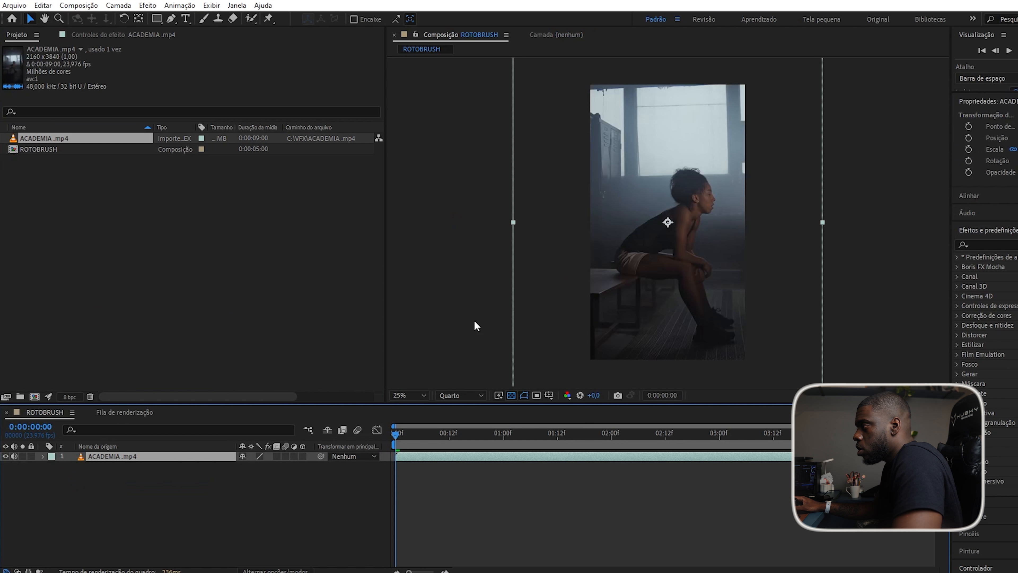
Fit the composition preview to 25% and reveal the ACADEMIA.mp4 layer's Scale property.
scroll(667, 263, down, 4)
scroll(667, 257, up, 6)
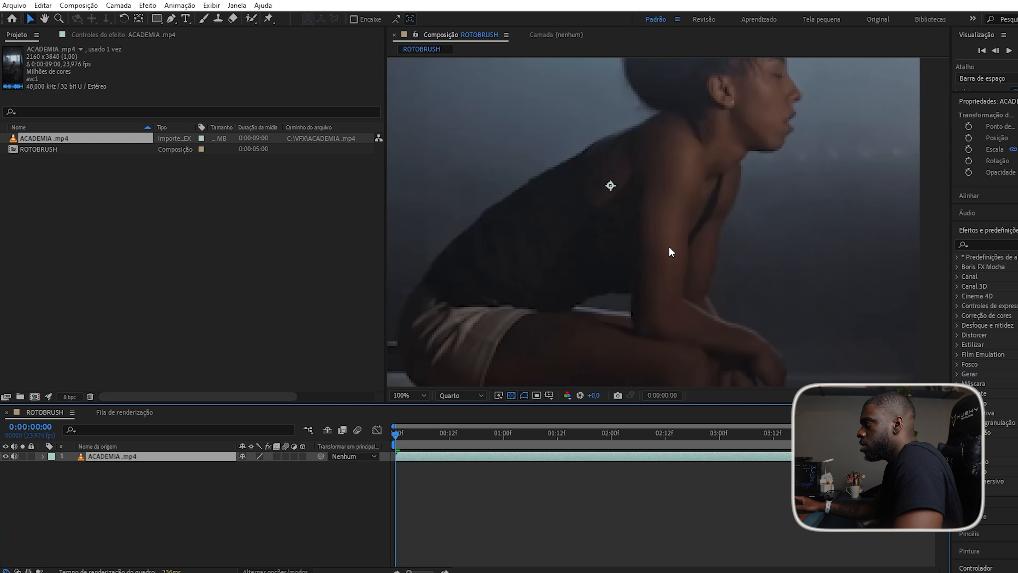
scroll(669, 246, down, 3)
key(period)
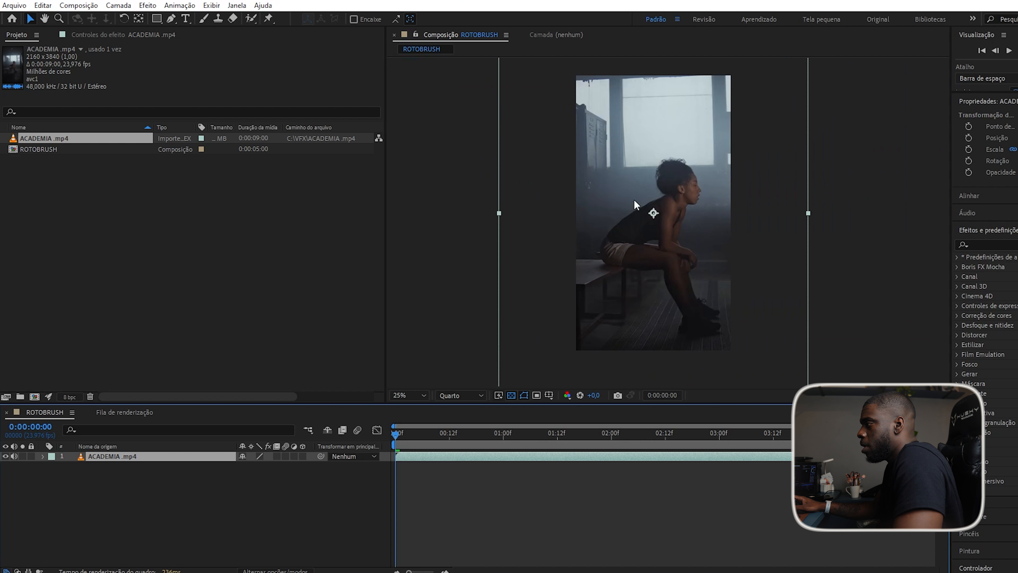
click(108, 473)
click(120, 458)
key(s)
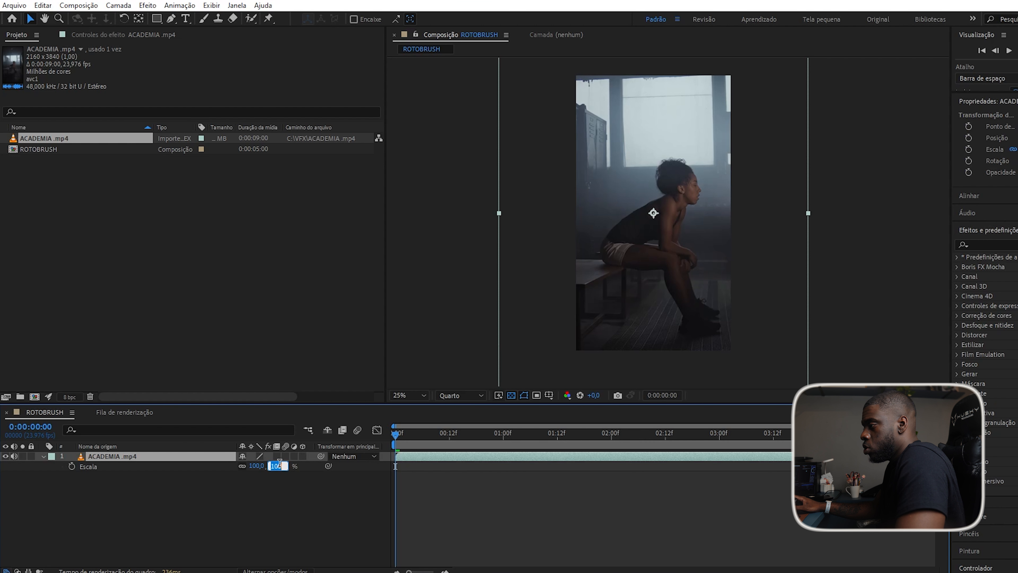
Set the ACADEMIA.mp4 layer's Transform Scale to 50%.
click(231, 514)
click(142, 458)
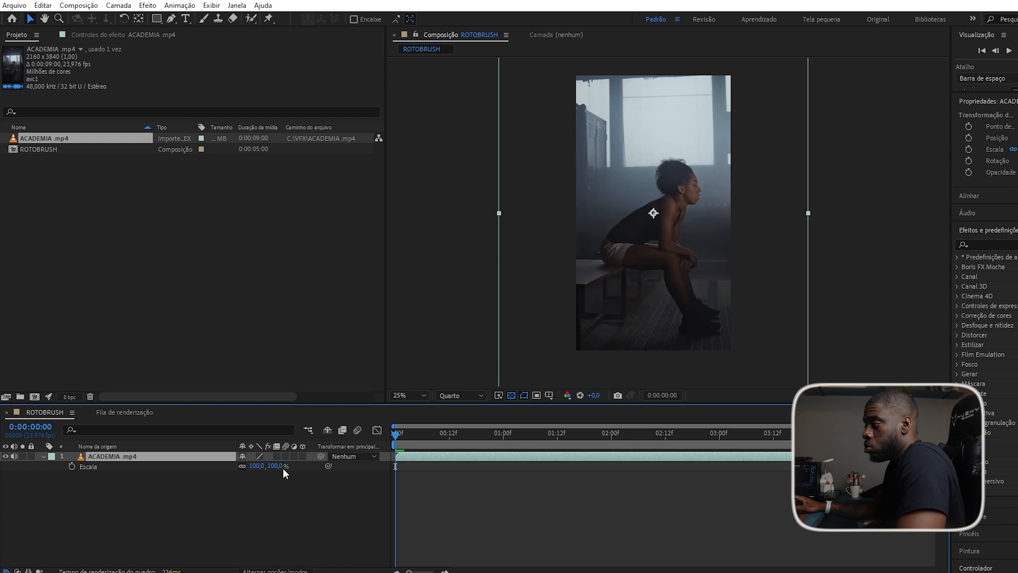
click(43, 456)
click(45, 457)
click(53, 466)
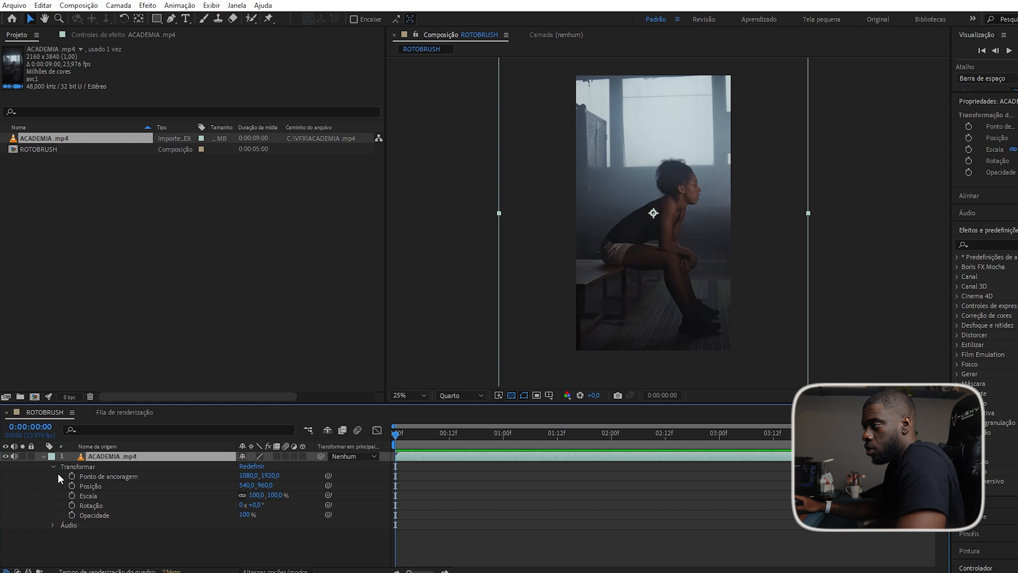
click(281, 496)
text(50)
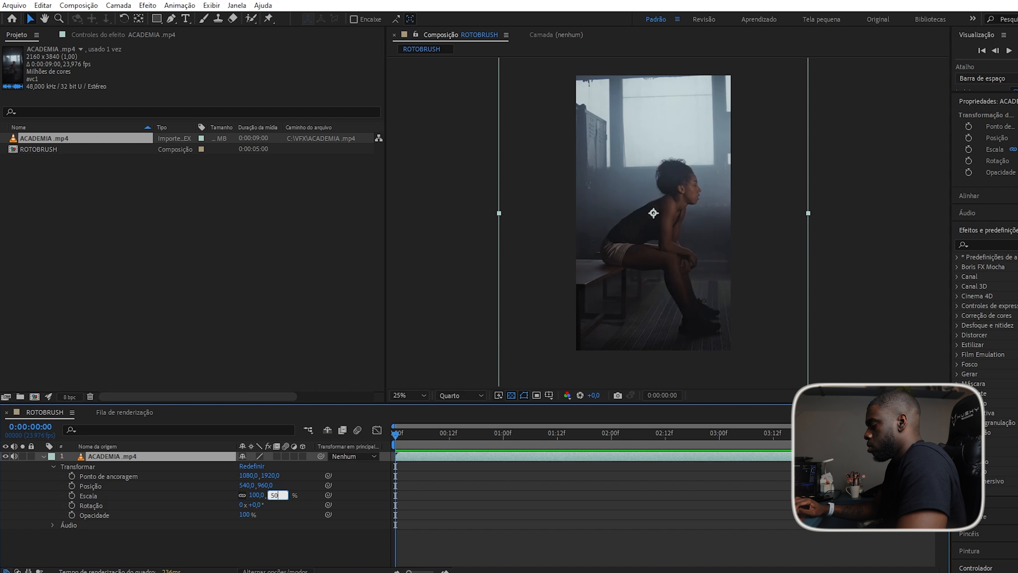
key(Return)
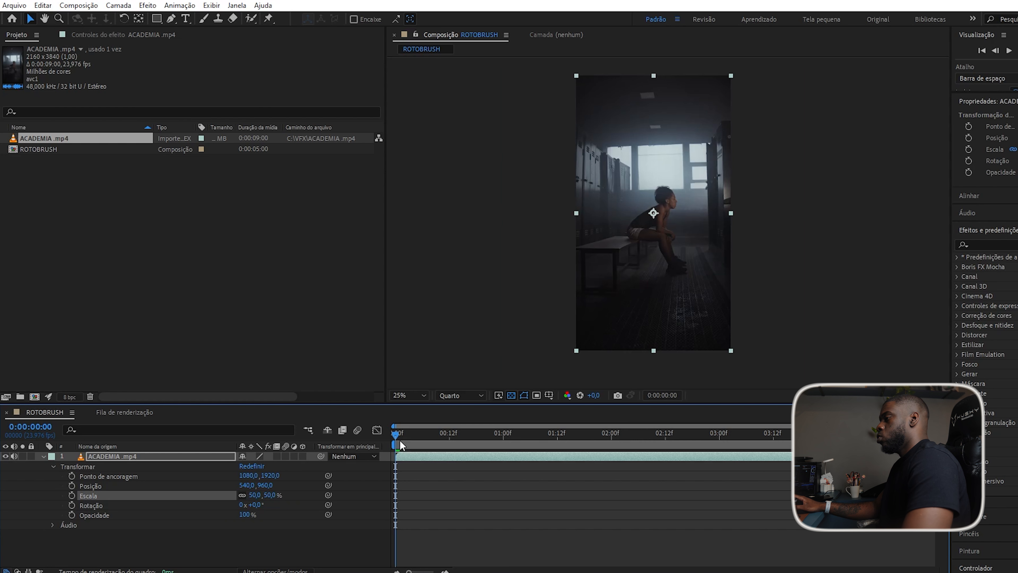
click(283, 545)
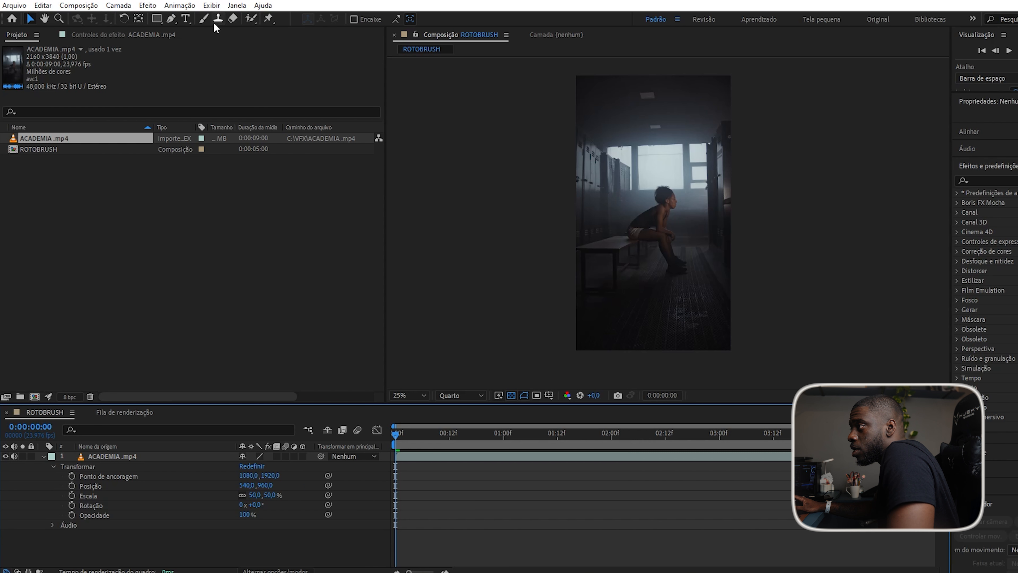
Pick the Roto Brush tool and duplicate the ACADEMIA.mp4 layer with Ctrl+D.
click(249, 20)
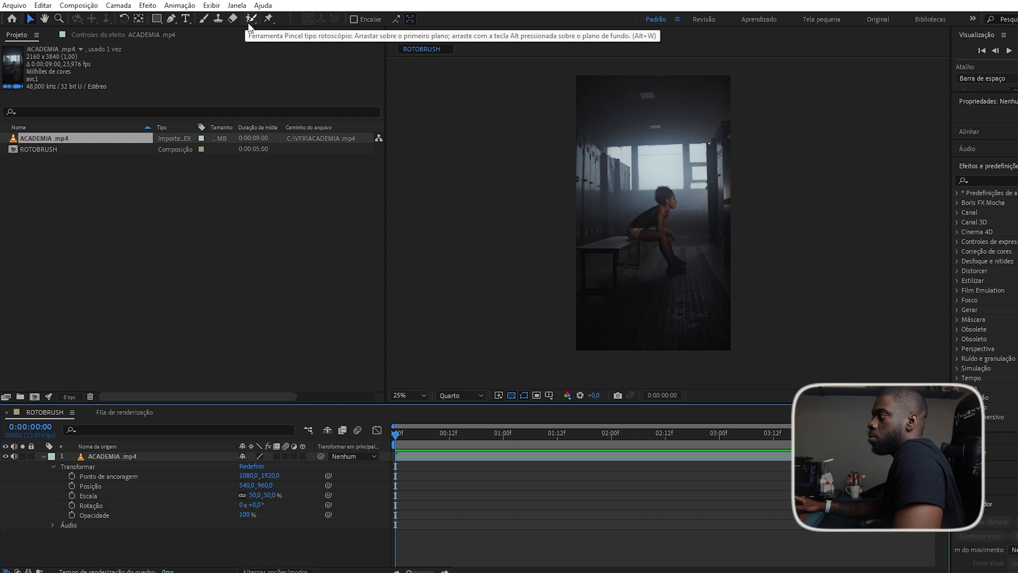
click(132, 456)
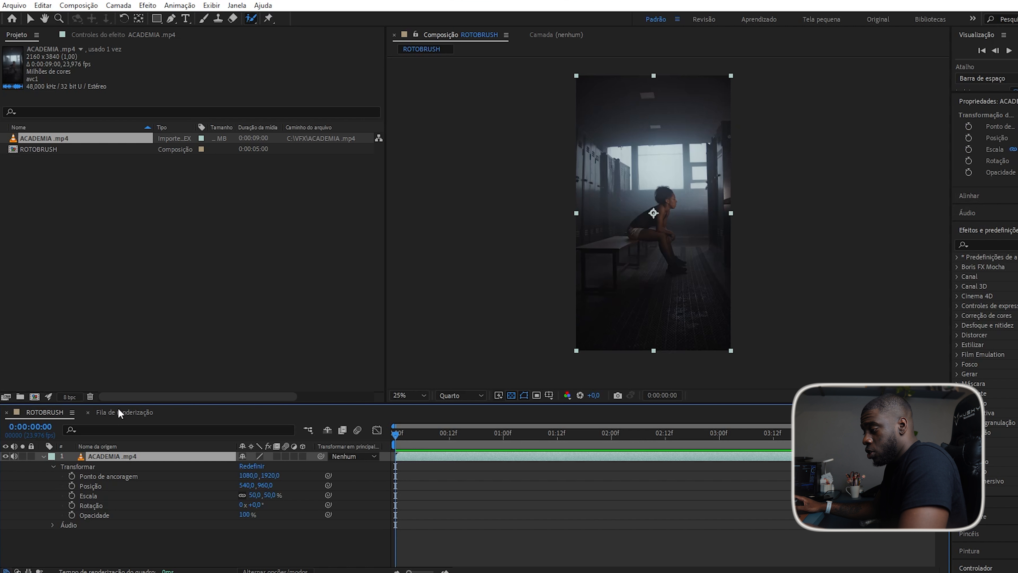
click(43, 456)
key(ctrl+d)
Open the top ACADEMIA.mp4 layer in its own Layer panel.
click(121, 465)
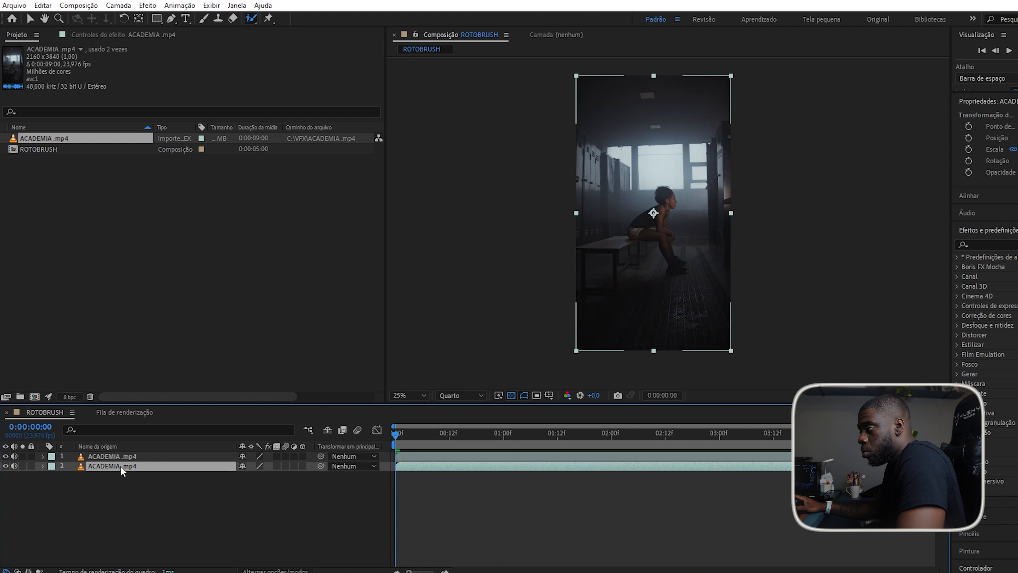
drag(48, 138, 110, 461)
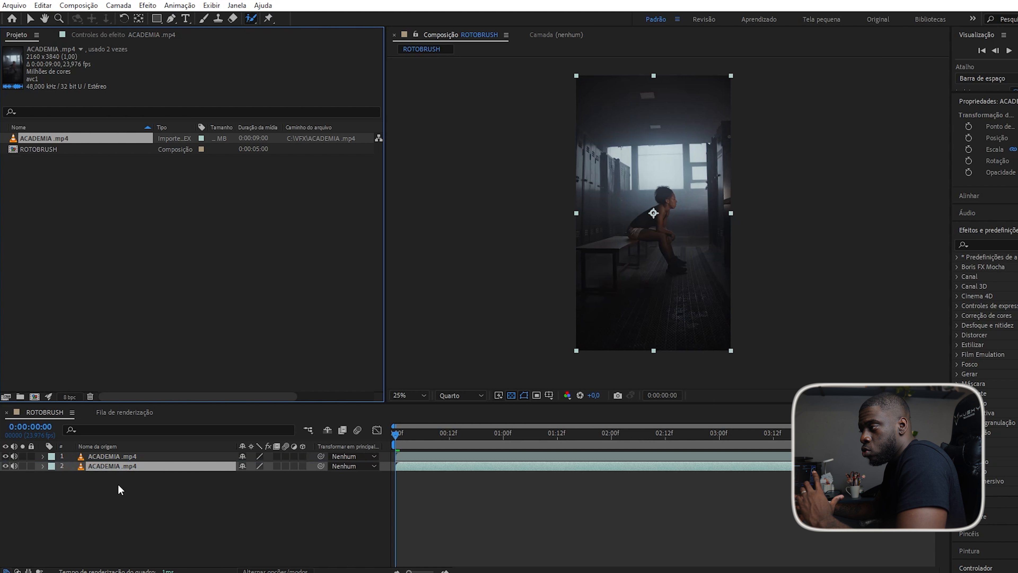
click(134, 457)
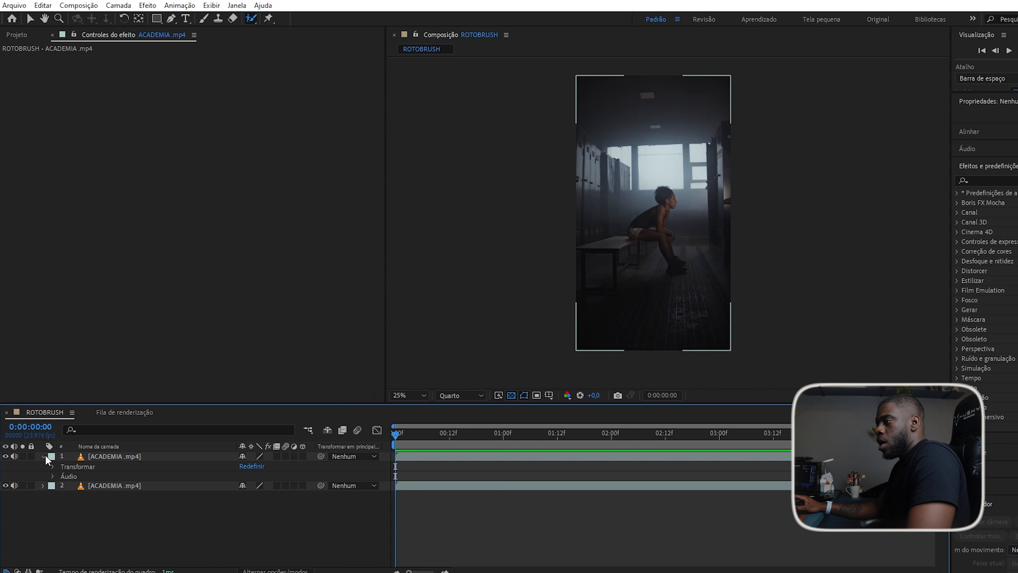
click(43, 456)
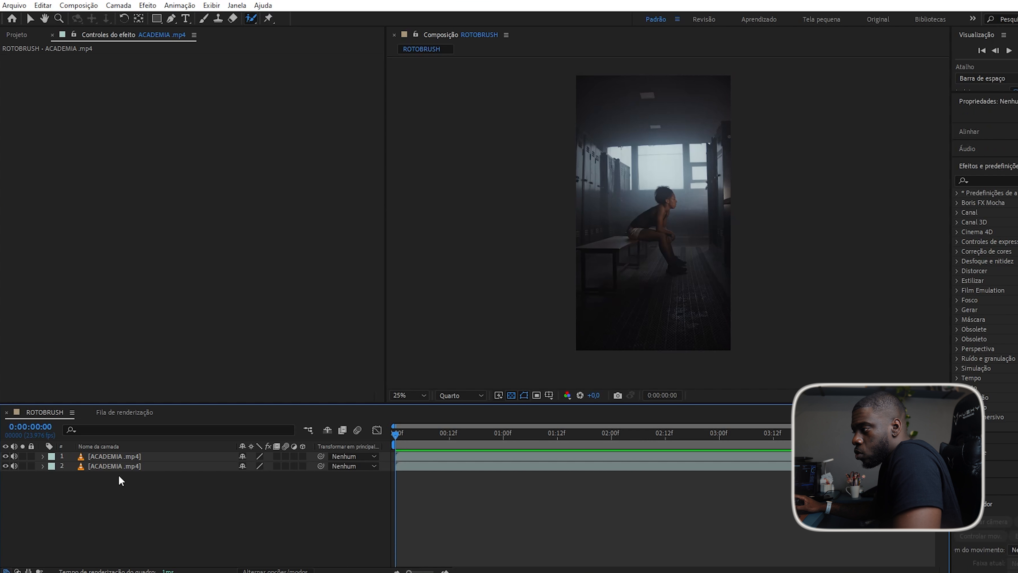
click(120, 456)
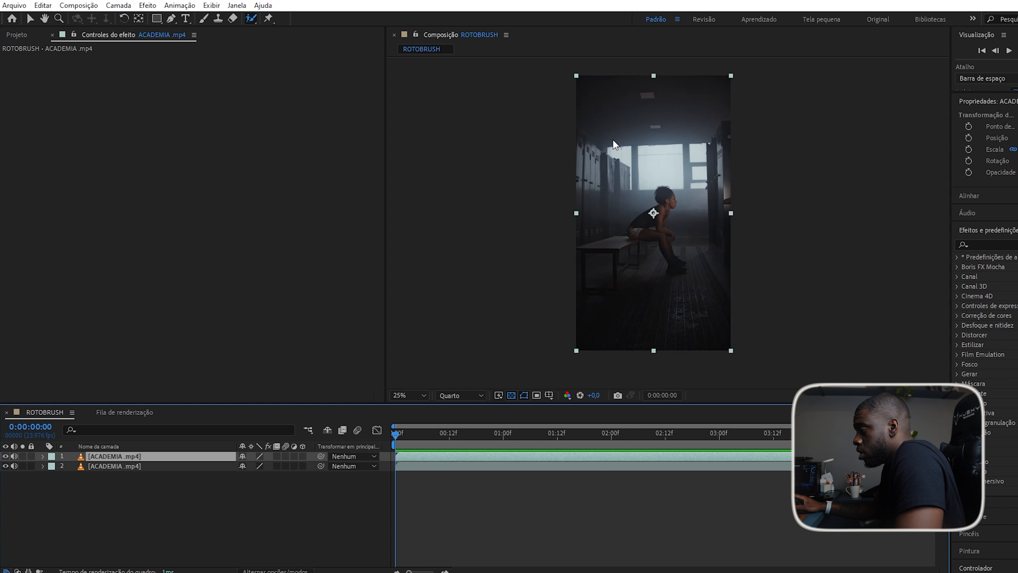
double_click(113, 459)
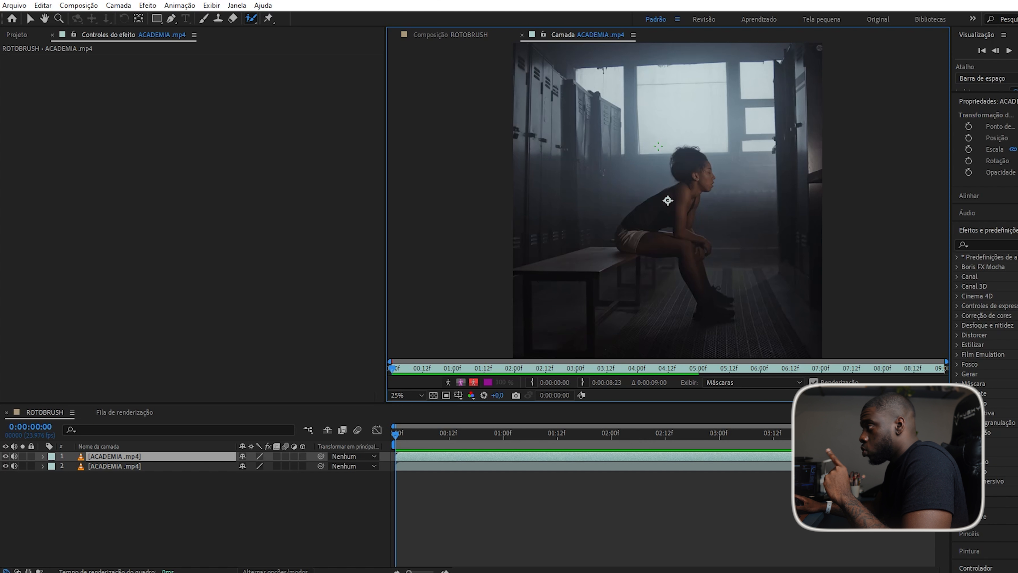
Start the Roto Brush selection on the woman's neck, accept the warning, and select the effect's settings.
click(688, 186)
click(689, 186)
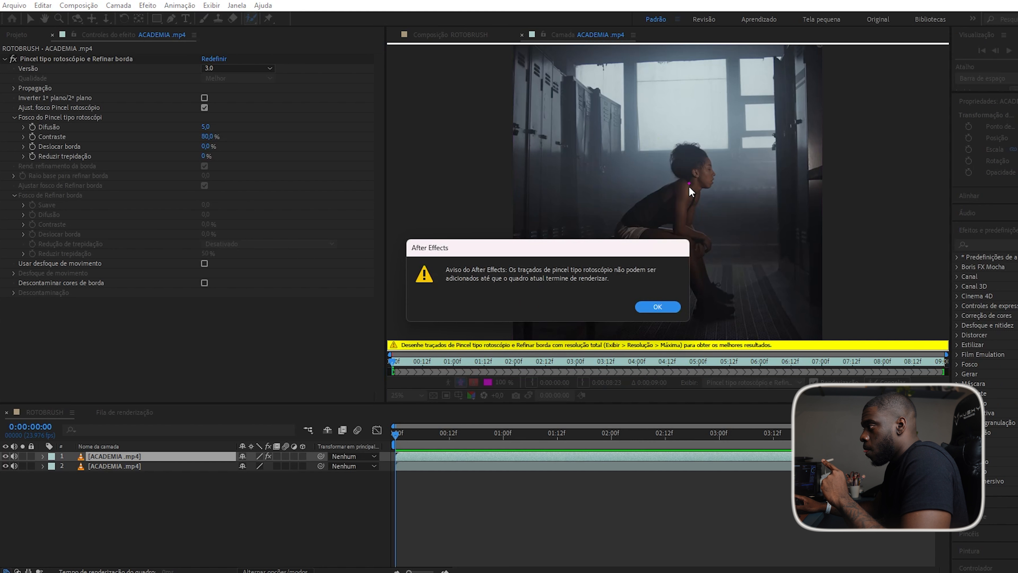
click(661, 305)
scroll(668, 197, up, 4)
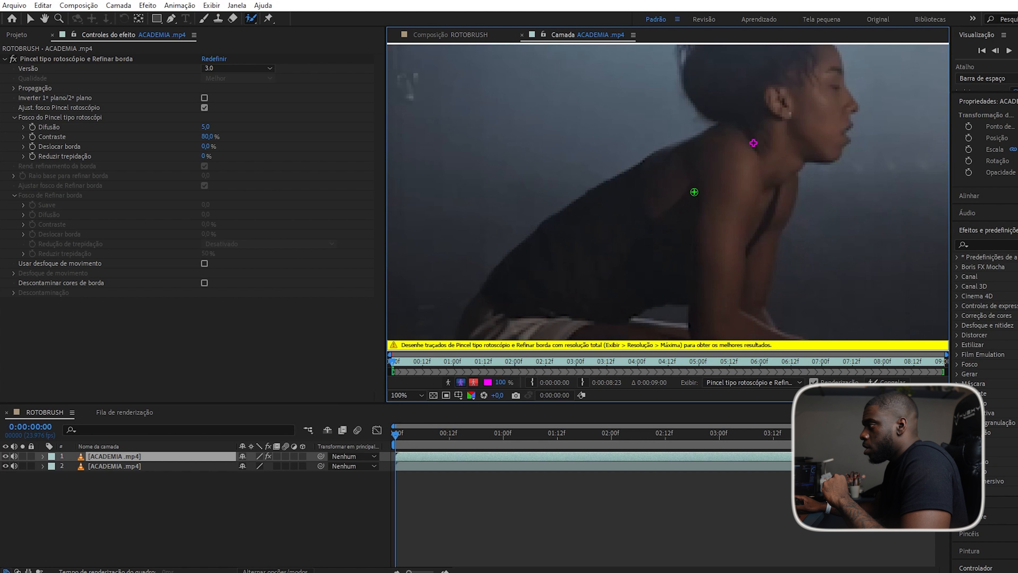
scroll(693, 192, down, 4)
scroll(694, 192, up, 4)
scroll(694, 192, down, 4)
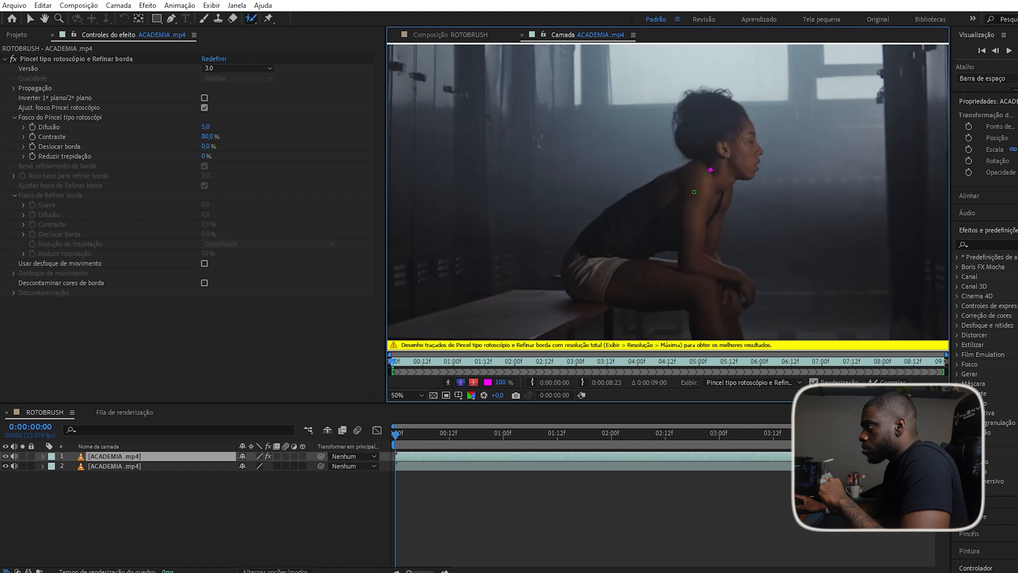
scroll(694, 192, up, 4)
scroll(693, 192, down, 2)
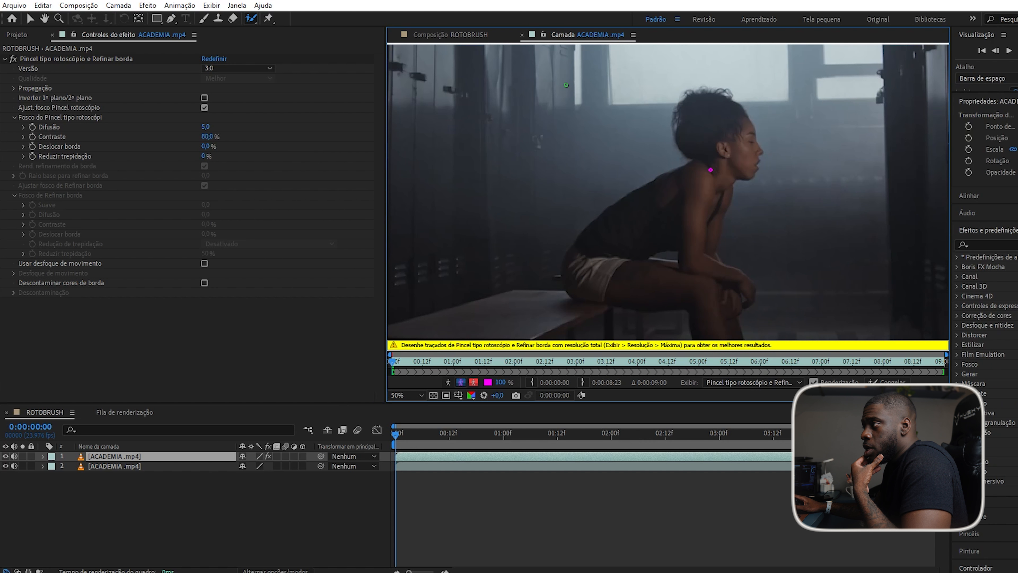
click(25, 58)
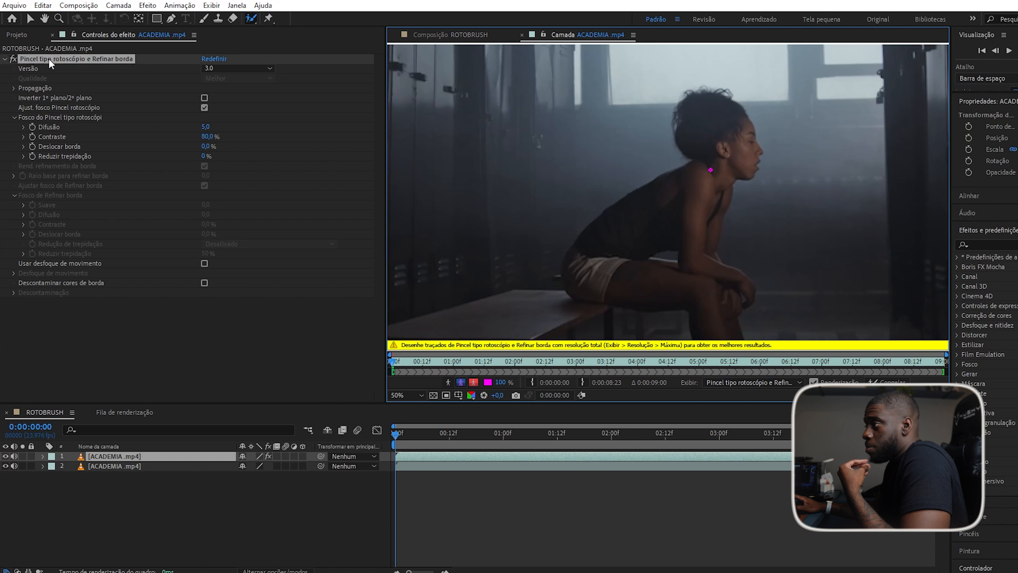
click(229, 66)
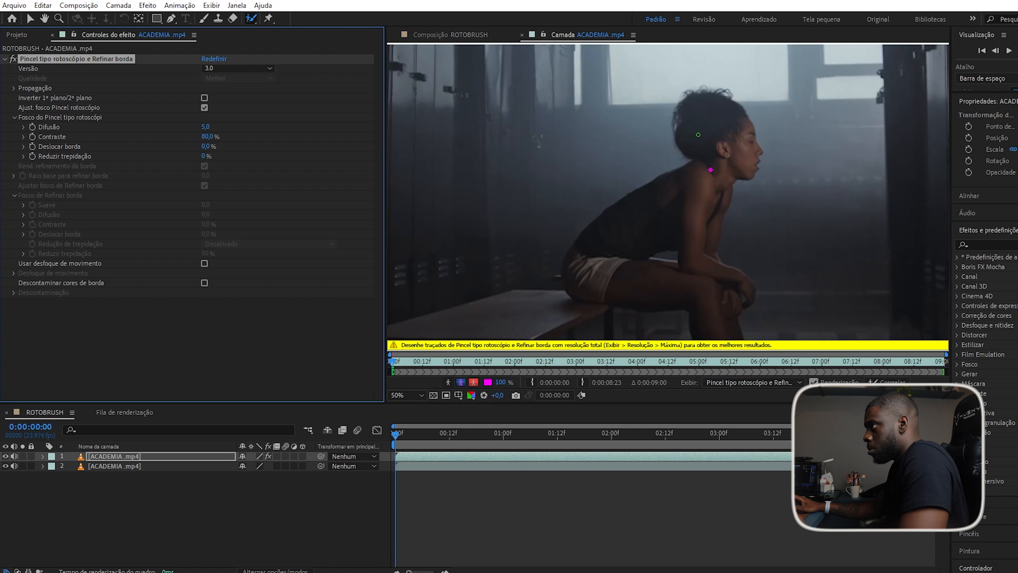
Paint foreground strokes over the head, back, hip, thigh, shin and the whole shoe to its toe.
mouse_move(709, 122)
mouse_down()
mouse_move(730, 155)
mouse_move(611, 257)
mouse_move(641, 283)
mouse_move(699, 300)
mouse_move(728, 342)
mouse_move(703, 219)
mouse_up()
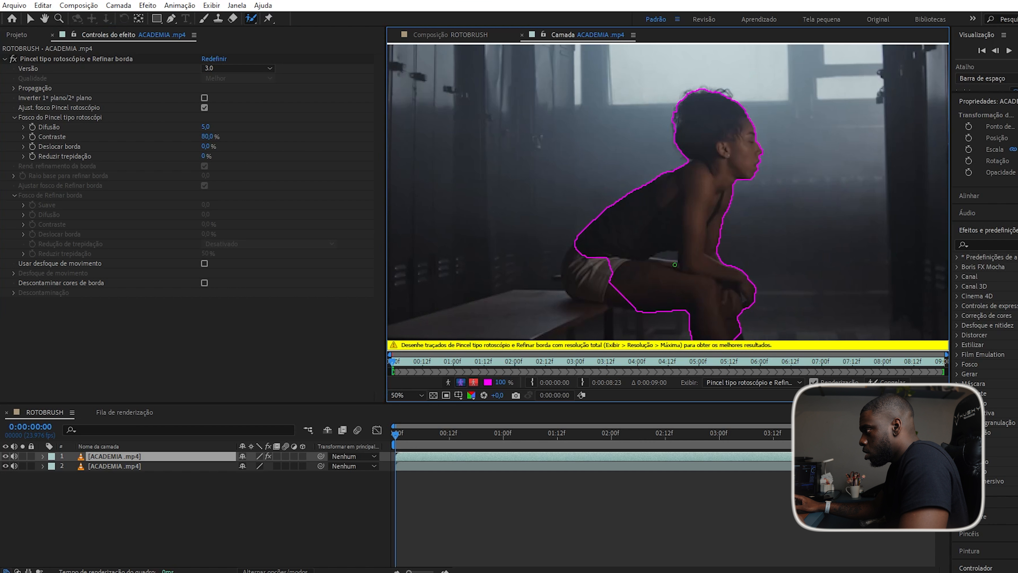
mouse_move(603, 256)
mouse_down()
mouse_move(586, 286)
mouse_move(621, 288)
mouse_up()
mouse_move(587, 253)
mouse_down()
mouse_move(573, 286)
mouse_move(636, 304)
mouse_move(596, 190)
mouse_move(552, 109)
mouse_up()
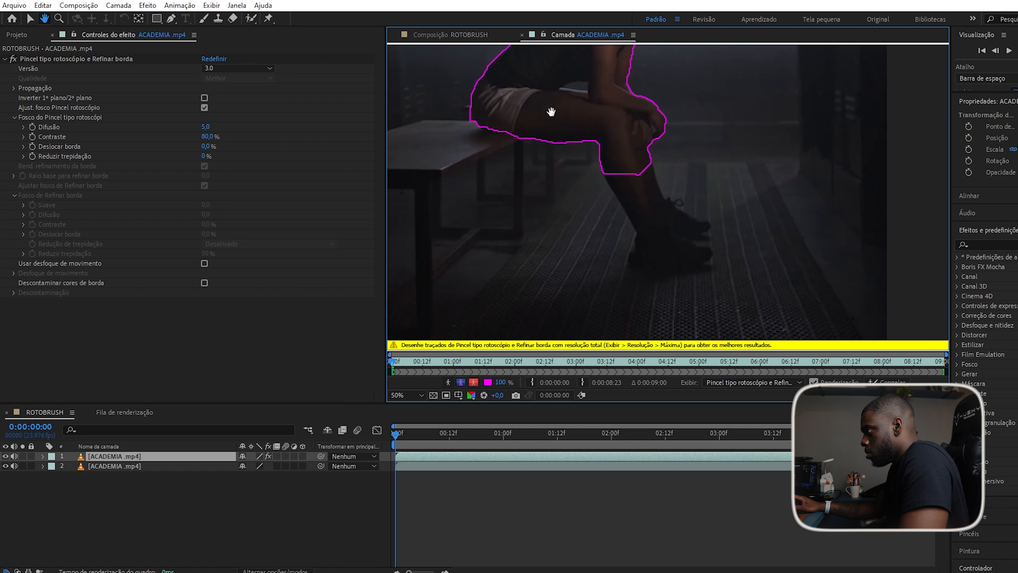
drag(634, 177, 672, 261)
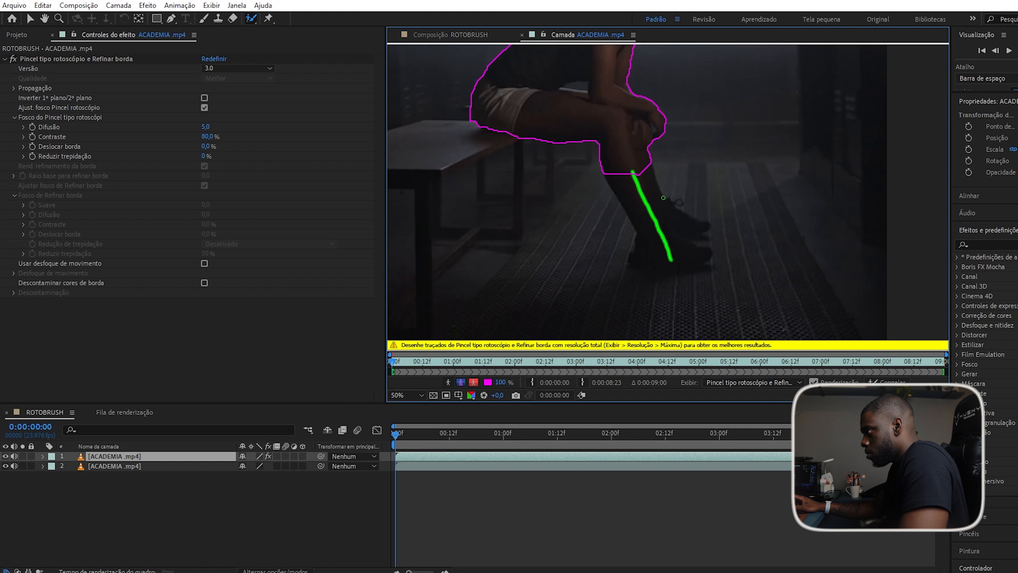
drag(671, 218, 700, 227)
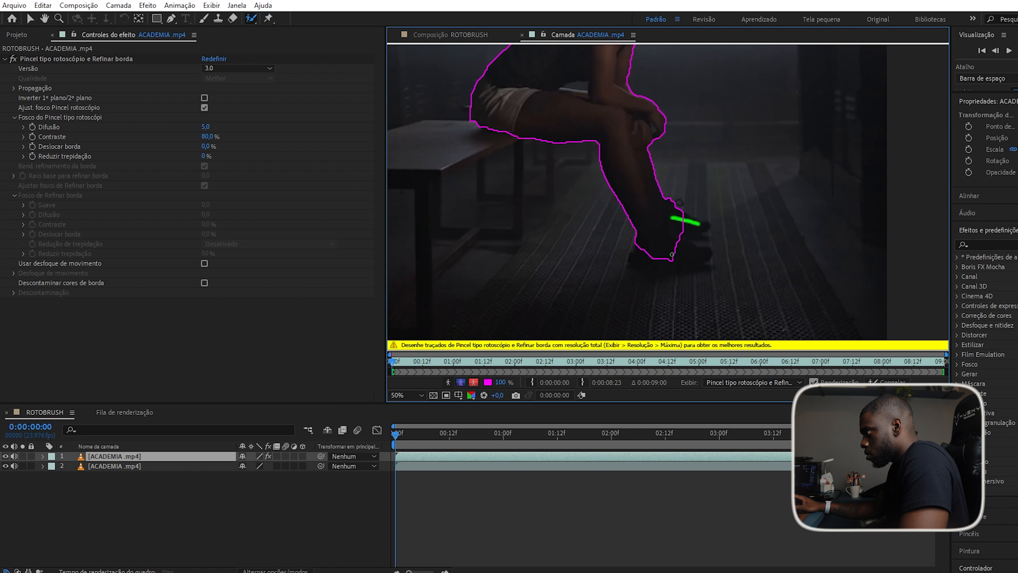
drag(646, 264, 703, 257)
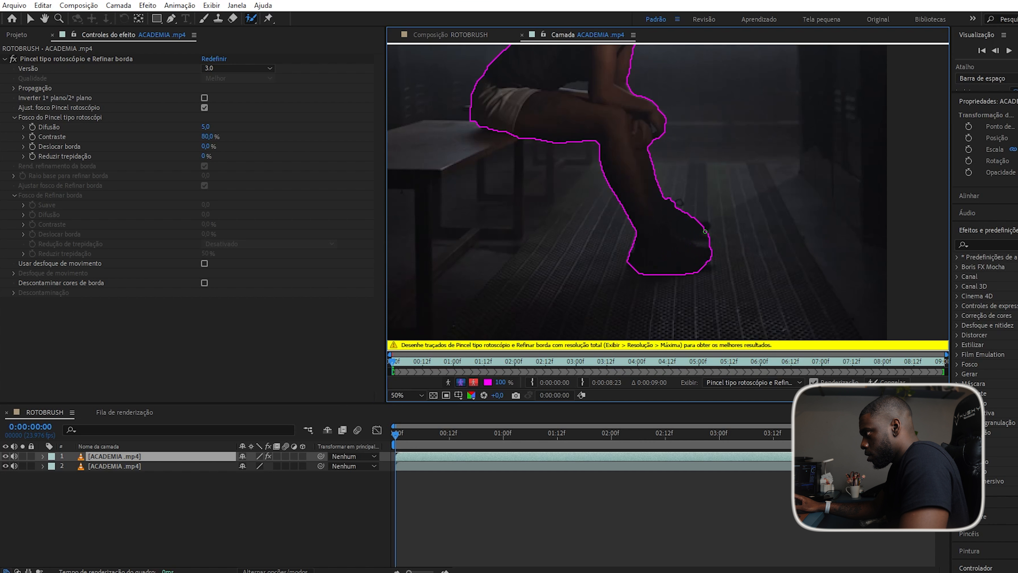
drag(695, 229, 686, 234)
Subtract the background along the shoe's right edge and a small spot beside it.
scroll(692, 235, up, 4)
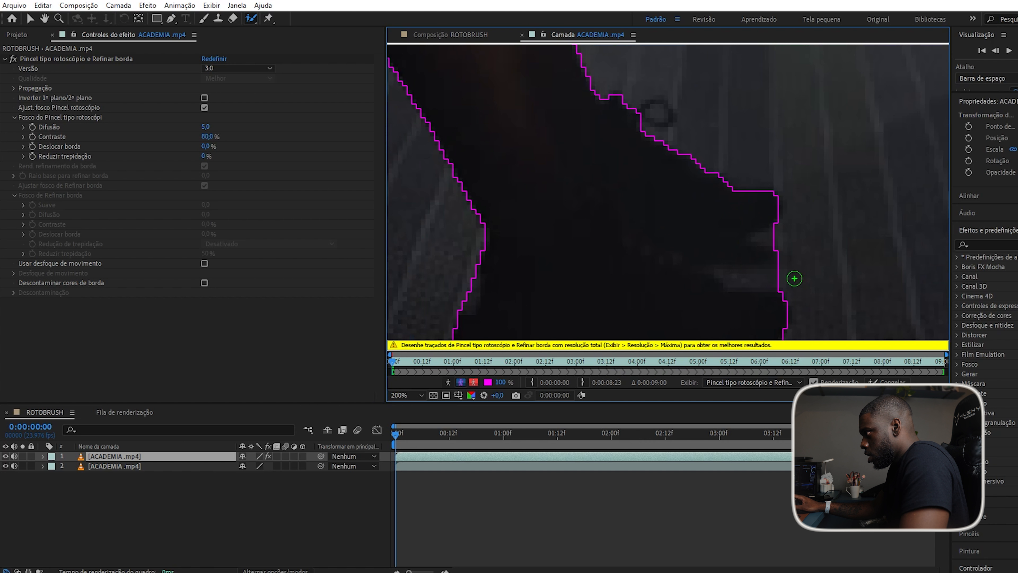
scroll(770, 278, down, 1)
scroll(725, 277, up, 1)
scroll(729, 276, down, 1)
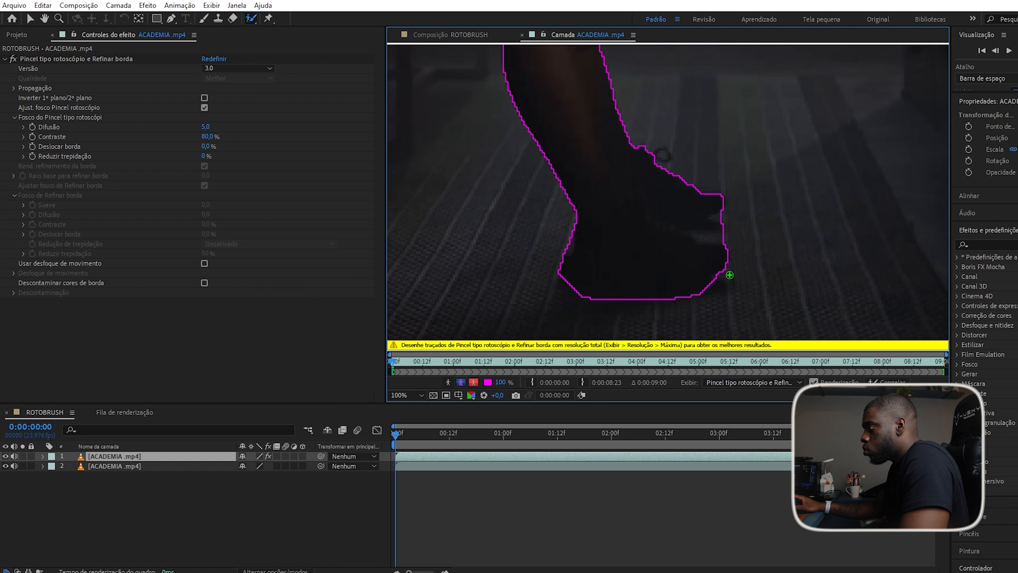
scroll(695, 258, up, 1)
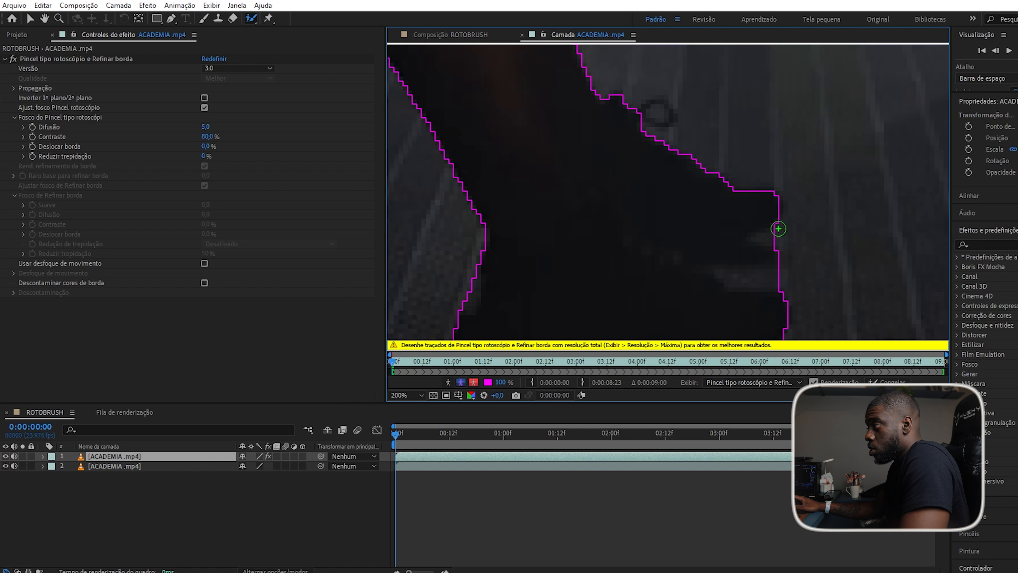
scroll(734, 205, up, 3)
scroll(734, 205, down, 3)
scroll(734, 205, up, 2)
scroll(734, 205, down, 1)
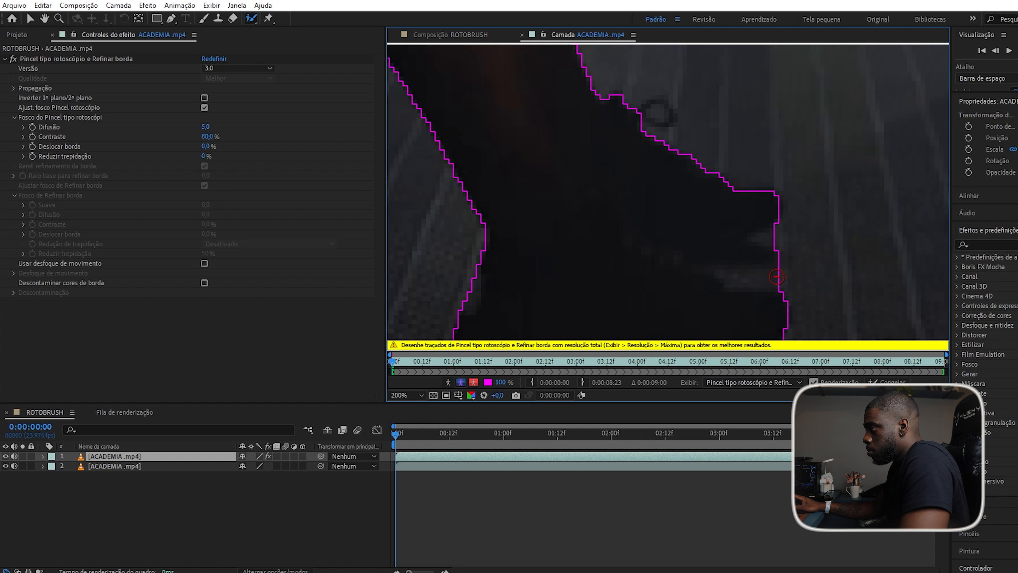
drag(762, 279, 737, 279)
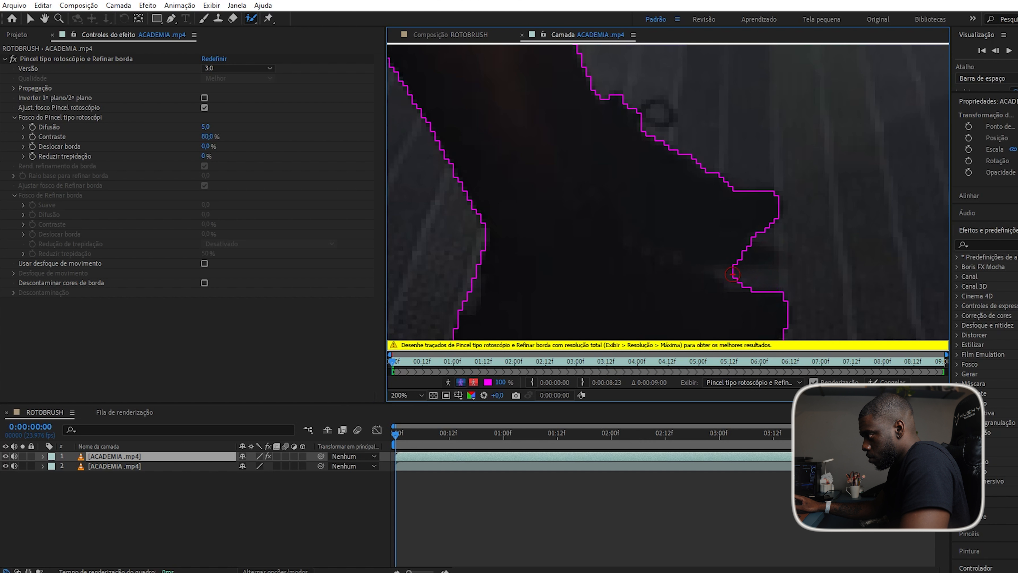
alt+click(728, 274)
scroll(735, 274, down, 2)
scroll(633, 231, down, 1)
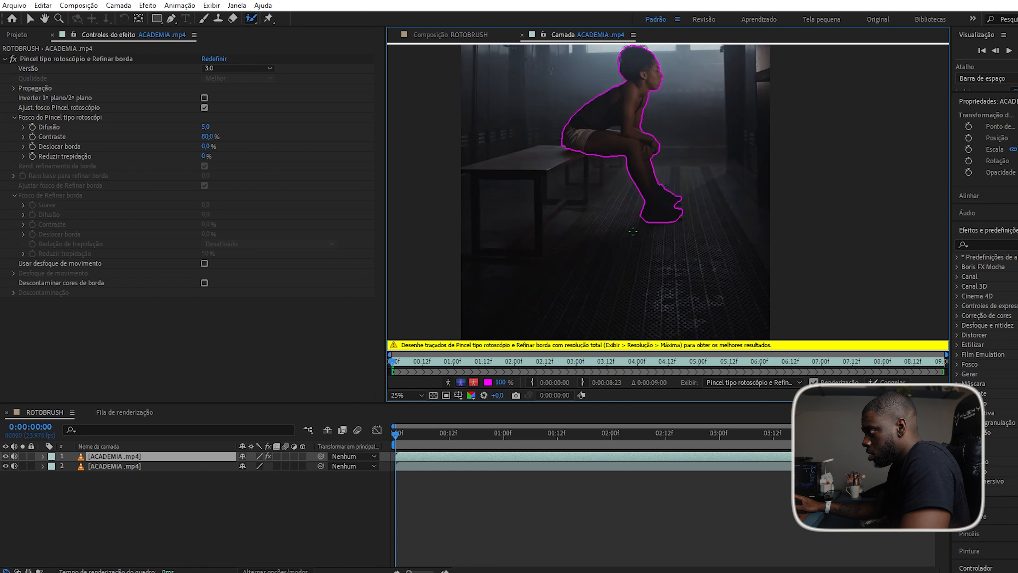
Recentre the view on the woman and subtract the background patch beside her thigh.
key(h)
key(alt+w)
scroll(623, 244, up, 4)
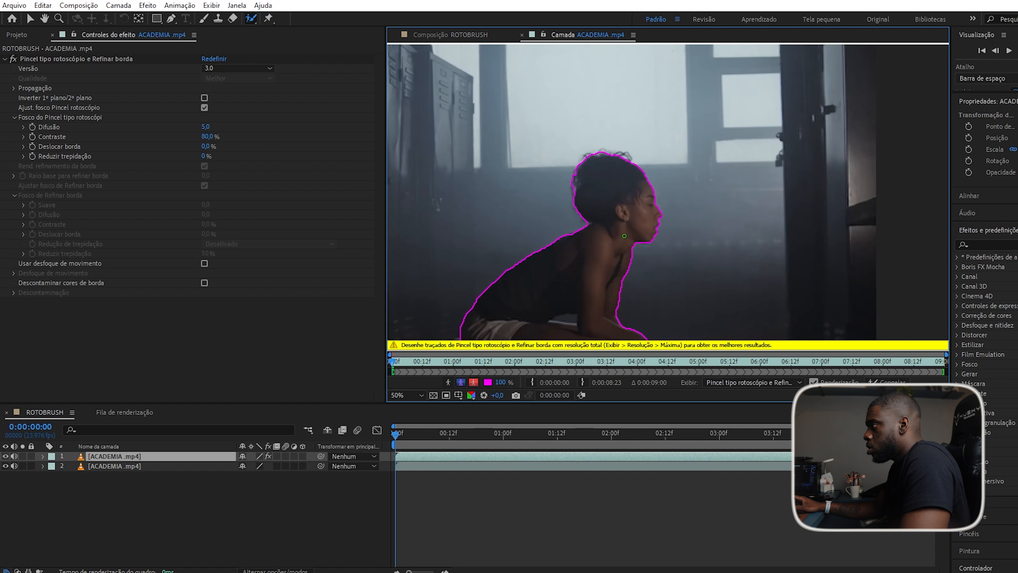
scroll(605, 269, down, 1)
scroll(605, 269, down, 2)
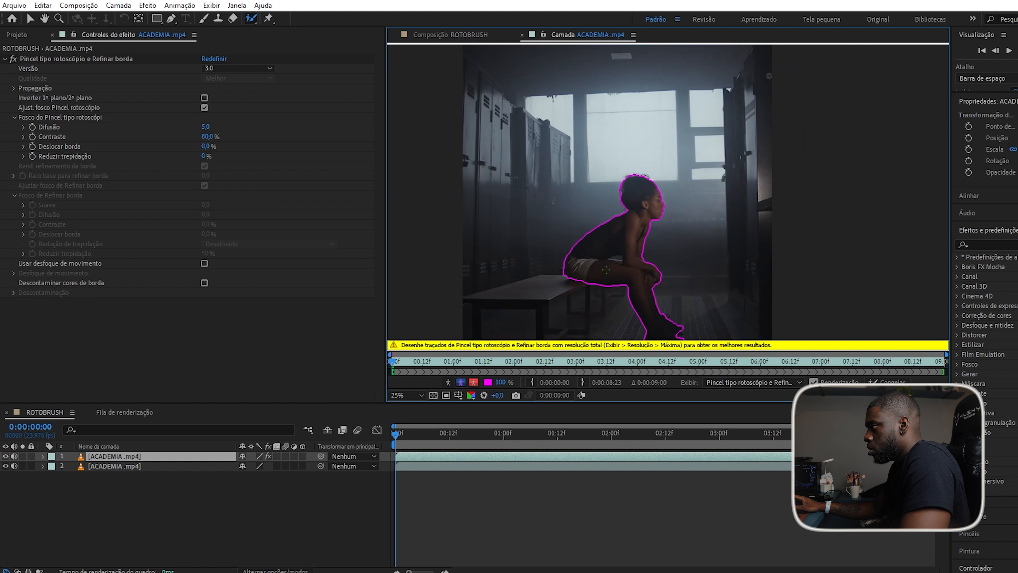
scroll(650, 286, up, 1)
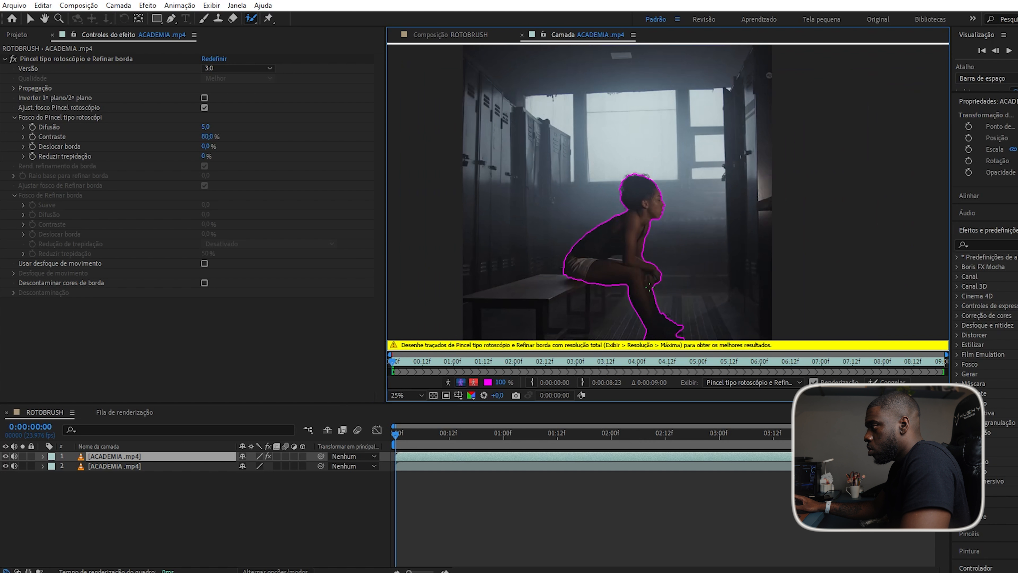
drag(585, 275, 607, 205)
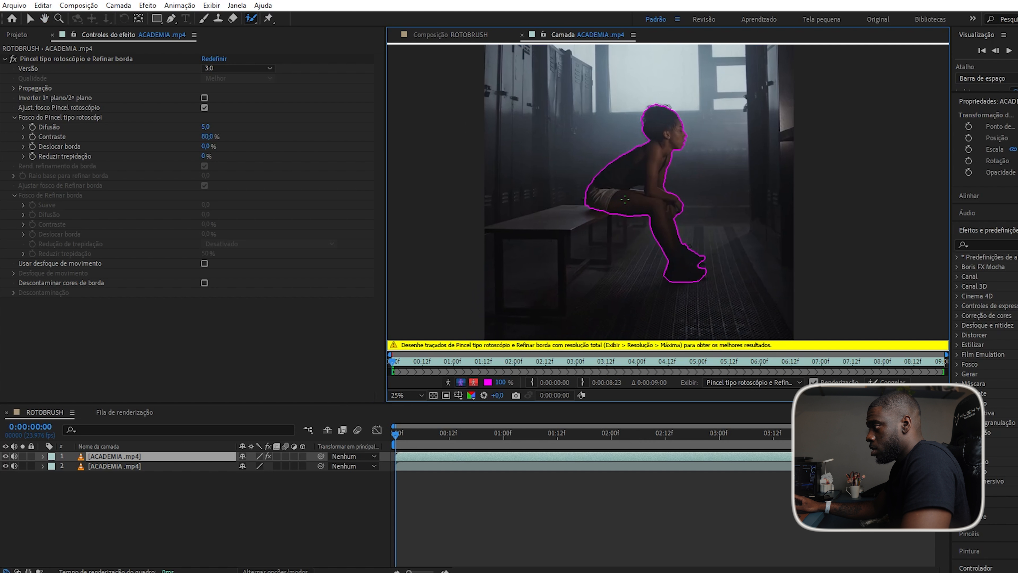
scroll(625, 200, up, 3)
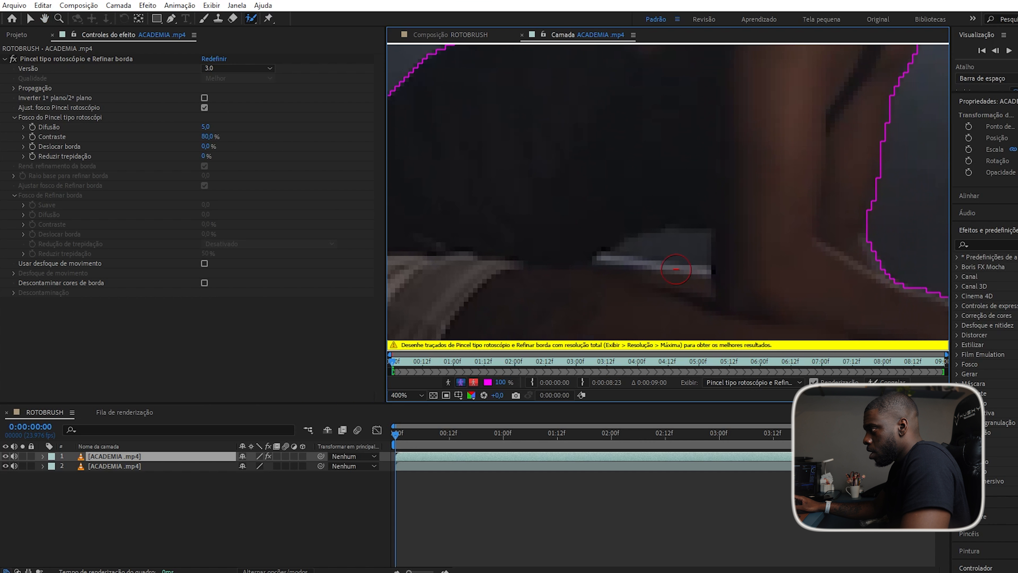
scroll(676, 269, up, 1)
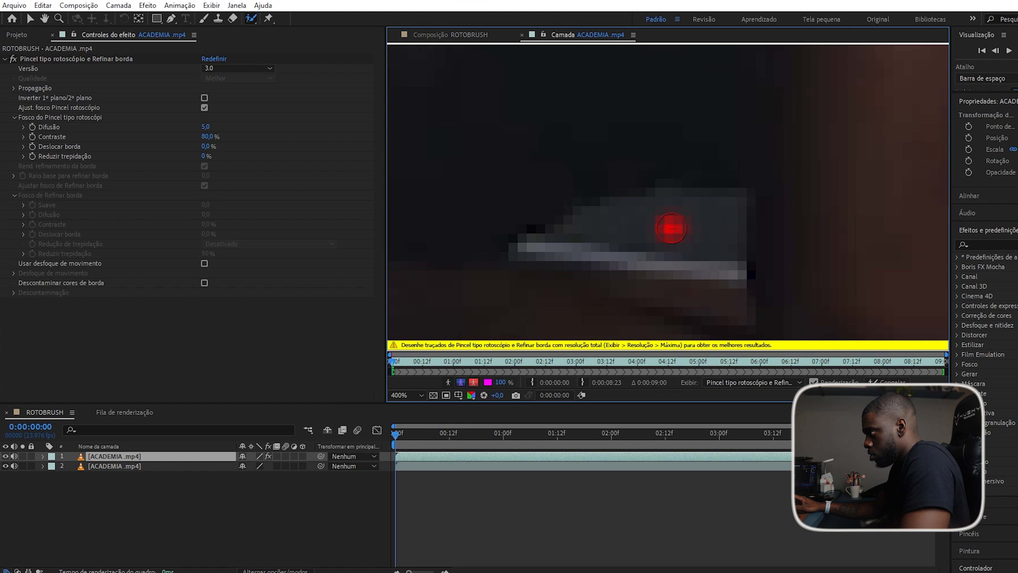
mouse_move(607, 222)
mouse_down()
mouse_move(681, 222)
mouse_move(717, 236)
mouse_move(705, 238)
mouse_up()
scroll(661, 268, down, 5)
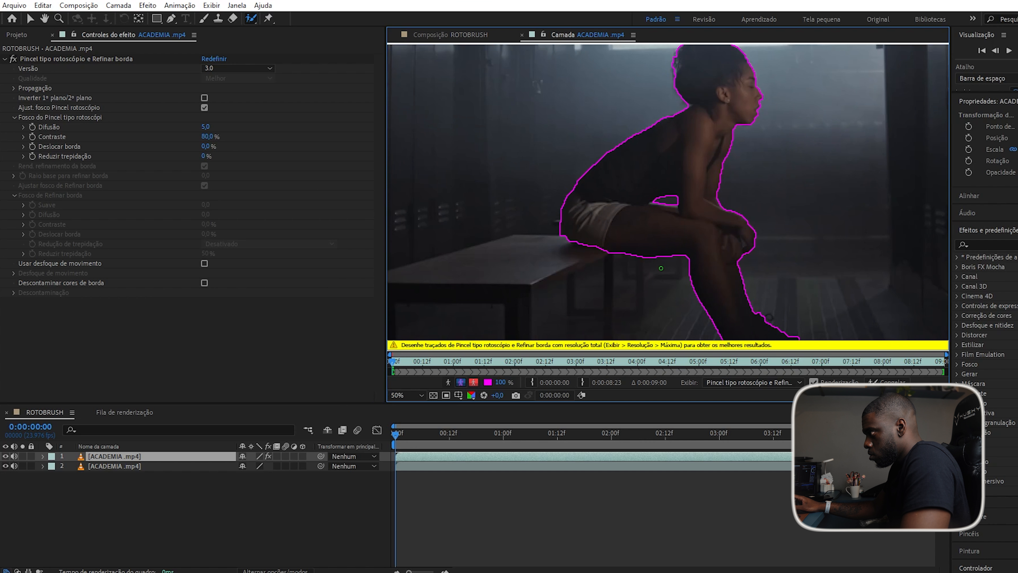
scroll(661, 268, down, 1)
scroll(669, 173, up, 4)
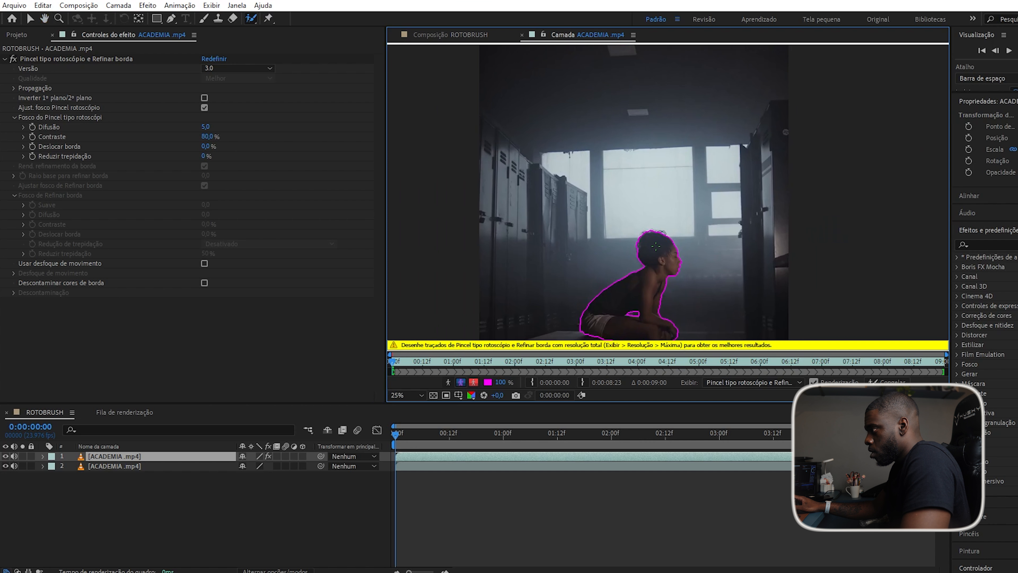
scroll(640, 300, up, 4)
key(h)
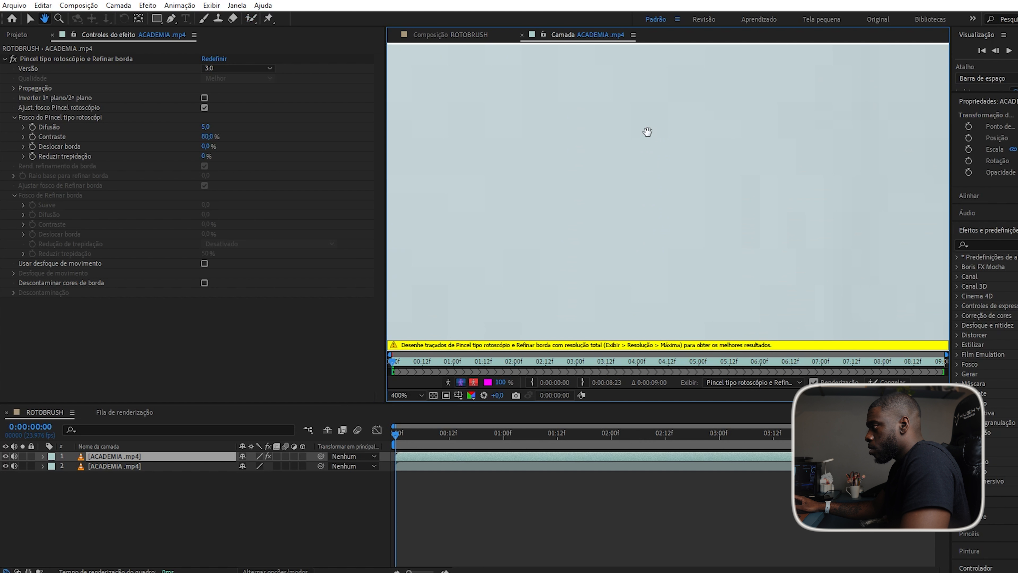
scroll(690, 118, down, 6)
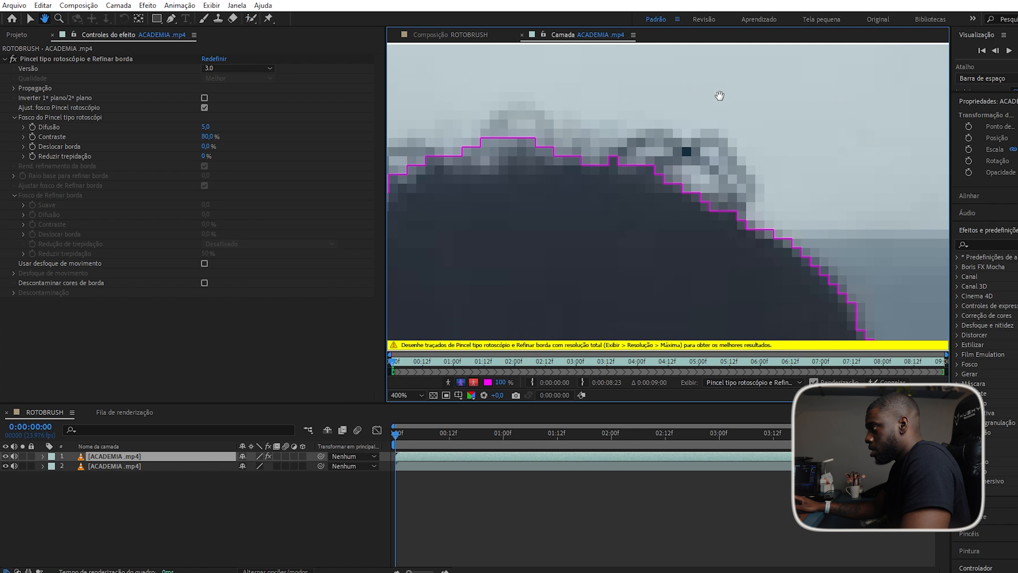
key(alt+w)
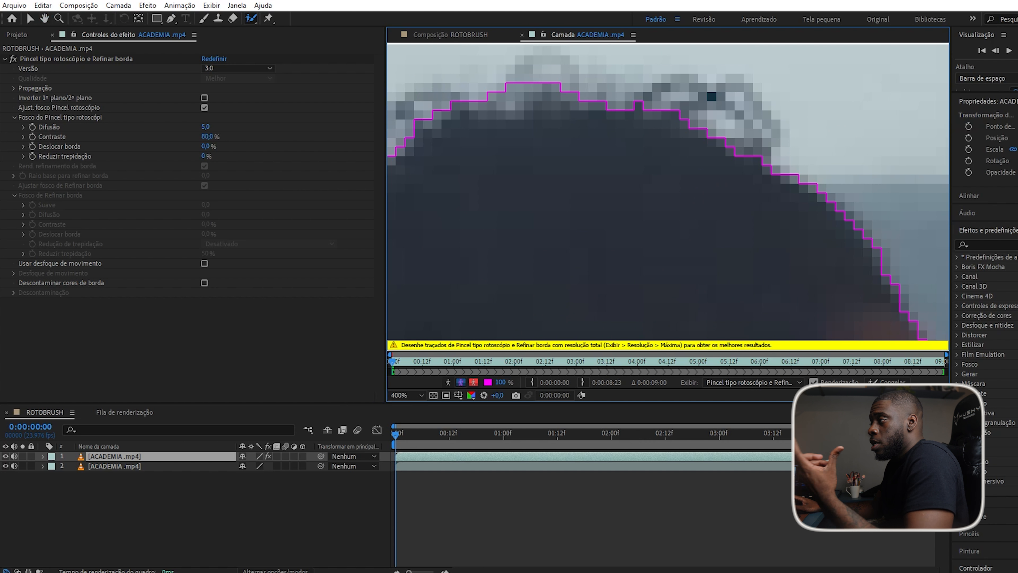
Switch to the Refine Edge tool and refine the hair edge on the top-right of the head.
click(250, 20)
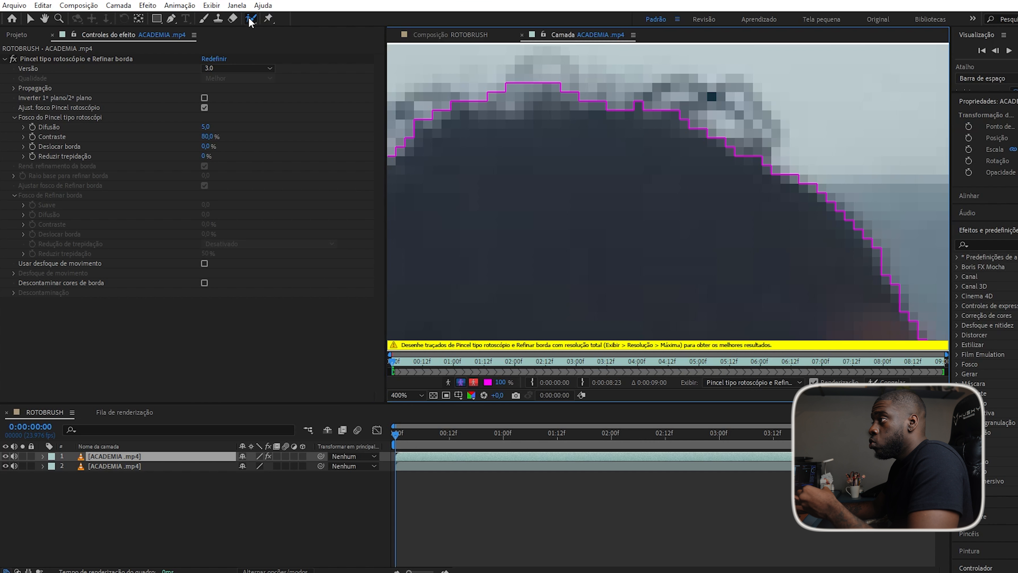
click(288, 29)
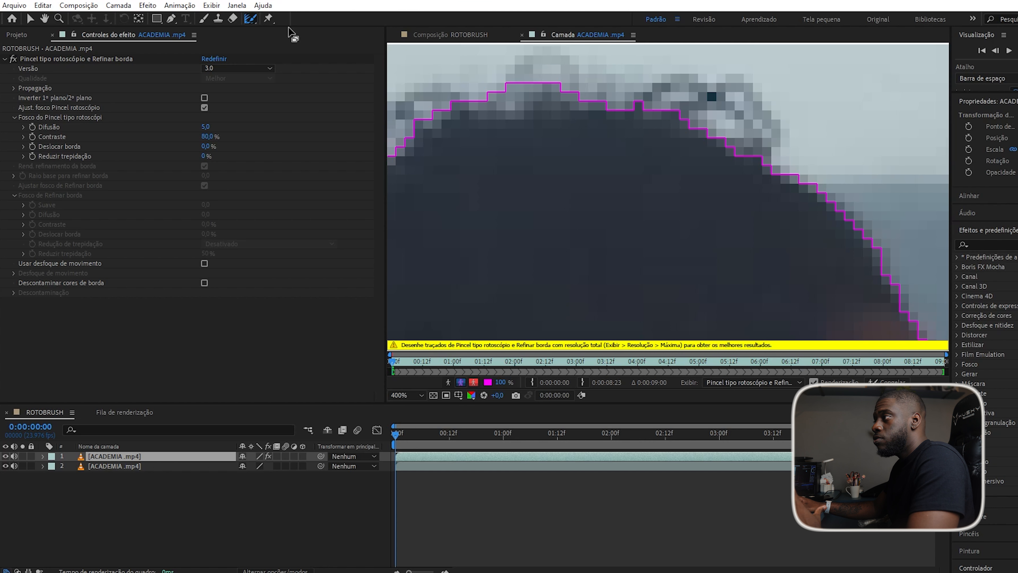
key(comma)
key(period)
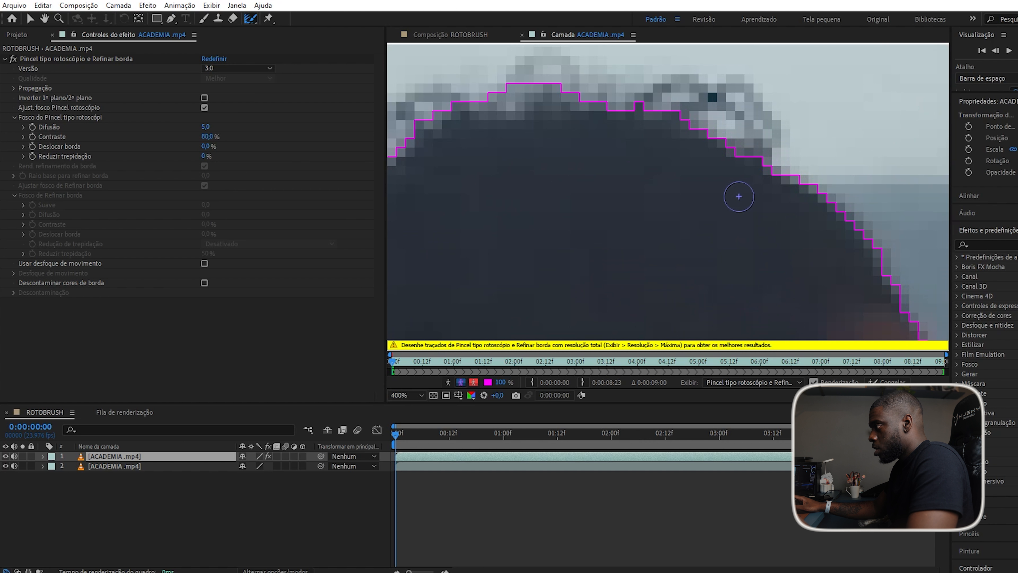
mouse_move(748, 179)
mouse_down()
mouse_move(665, 116)
mouse_move(671, 107)
mouse_move(747, 123)
mouse_move(759, 155)
mouse_move(708, 114)
mouse_move(762, 176)
mouse_move(748, 118)
mouse_move(770, 157)
mouse_move(748, 136)
mouse_move(604, 96)
mouse_move(513, 102)
mouse_move(593, 85)
mouse_move(662, 112)
mouse_move(554, 67)
mouse_move(510, 105)
mouse_move(406, 137)
mouse_move(445, 102)
mouse_move(405, 144)
mouse_up()
Refine and widen the hair edge along the left side of the head.
scroll(642, 216, down, 4)
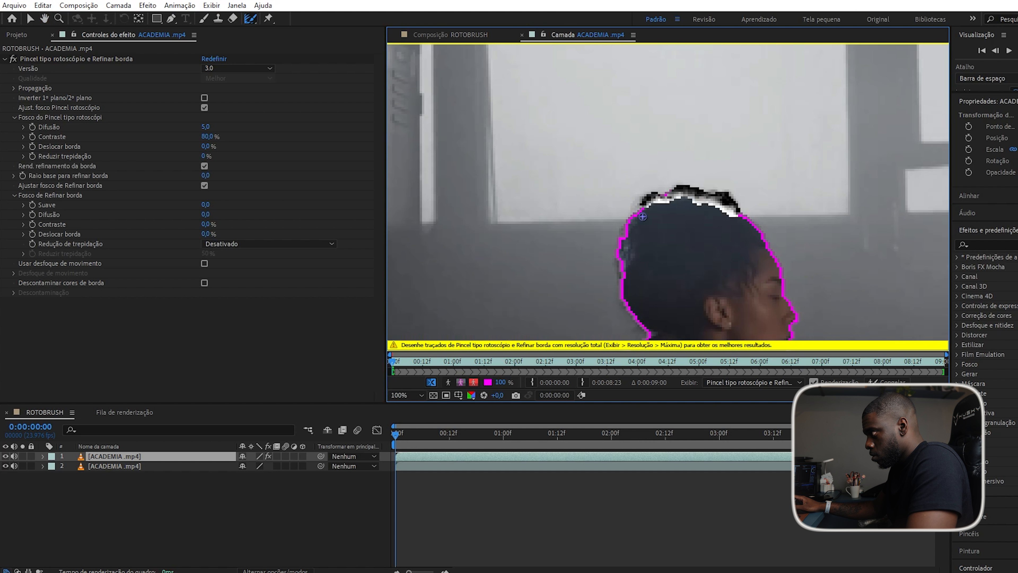
scroll(637, 217, up, 2)
mouse_move(630, 213)
mouse_down()
mouse_move(610, 221)
mouse_move(573, 302)
mouse_move(583, 262)
mouse_move(619, 219)
mouse_up()
scroll(577, 192, down, 5)
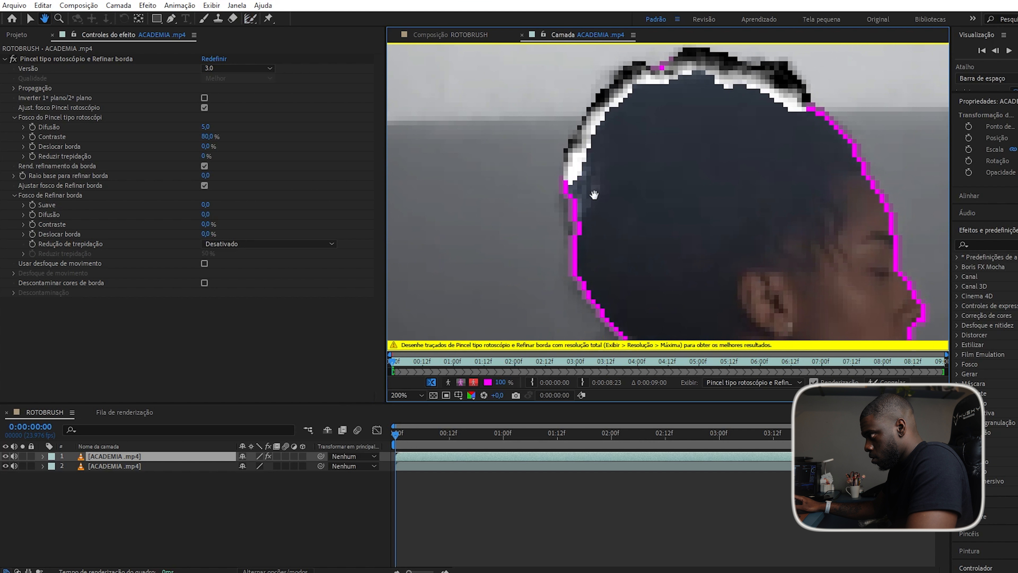
mouse_move(576, 189)
mouse_down()
mouse_move(563, 216)
mouse_move(566, 259)
mouse_move(587, 299)
mouse_move(574, 171)
mouse_move(571, 202)
mouse_move(570, 184)
mouse_move(592, 117)
mouse_move(558, 193)
mouse_up()
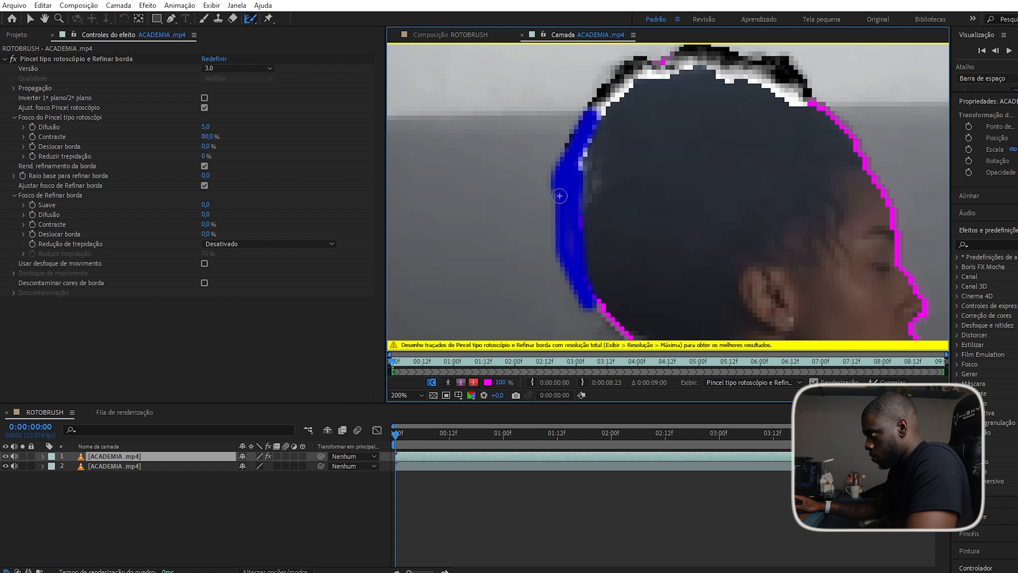
mouse_move(572, 243)
mouse_down()
mouse_move(603, 133)
mouse_move(576, 236)
mouse_move(603, 158)
mouse_move(595, 214)
mouse_move(584, 189)
mouse_move(592, 150)
mouse_move(569, 169)
mouse_move(589, 108)
mouse_up()
Zoom out and pan to review the refined head in context.
key(comma)
key(comma)
key(comma)
key(comma)
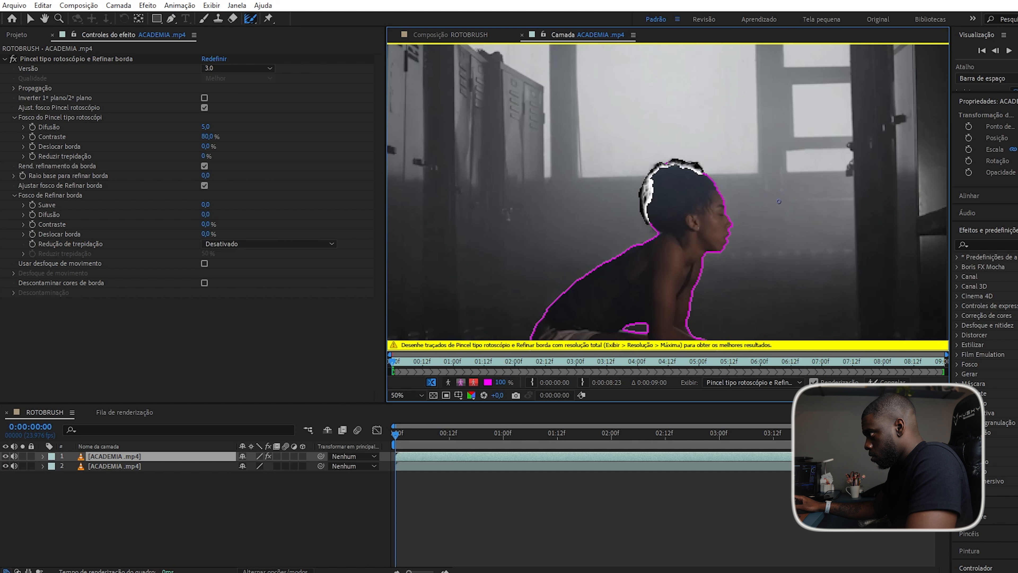
scroll(650, 243, up, 1)
scroll(650, 251, down, 3)
scroll(649, 259, up, 2)
scroll(650, 258, down, 2)
scroll(681, 240, up, 2)
scroll(712, 232, down, 2)
scroll(711, 232, up, 2)
scroll(662, 173, up, 2)
scroll(666, 115, down, 1)
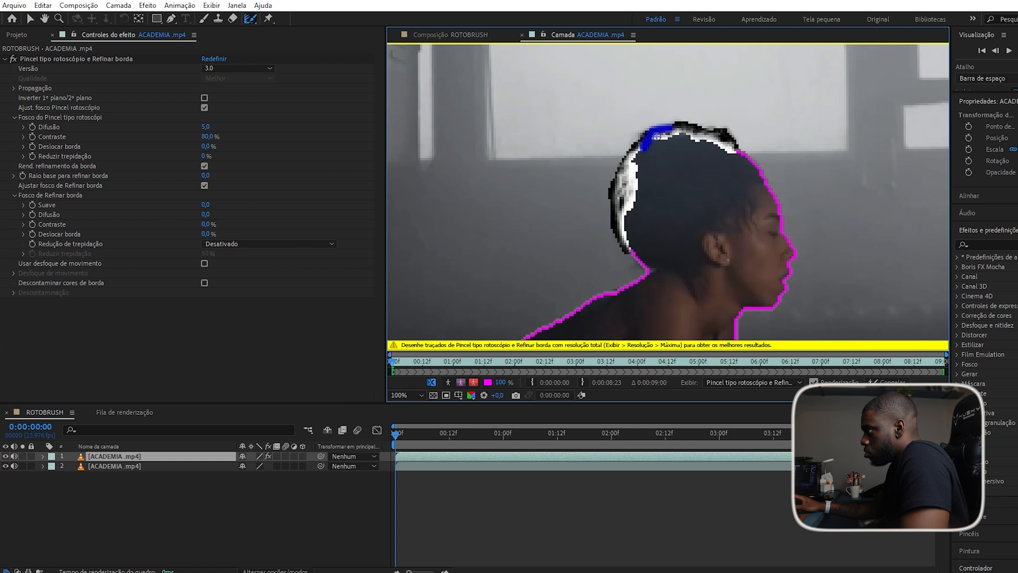
scroll(646, 149, down, 4)
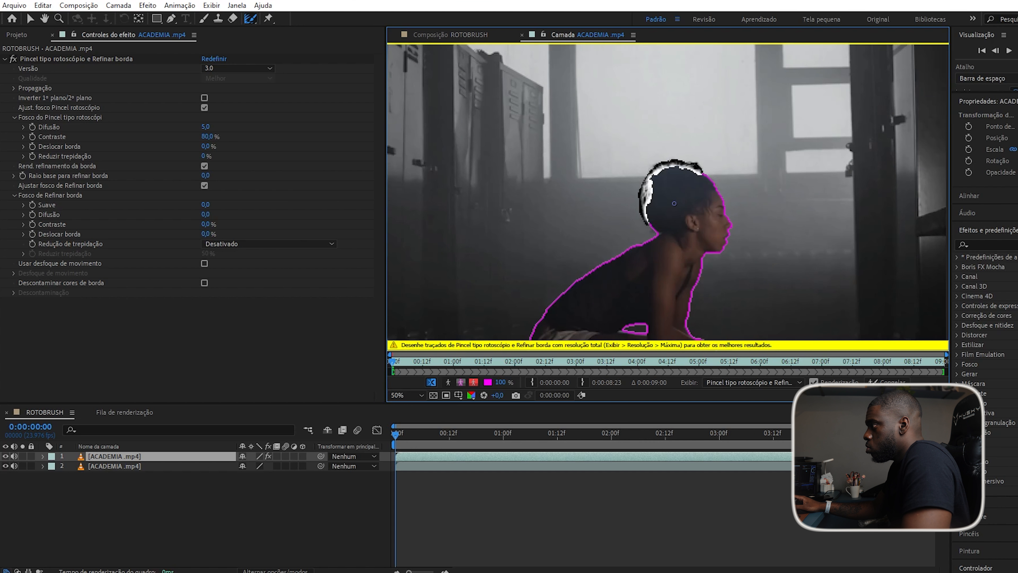
scroll(649, 160, up, 4)
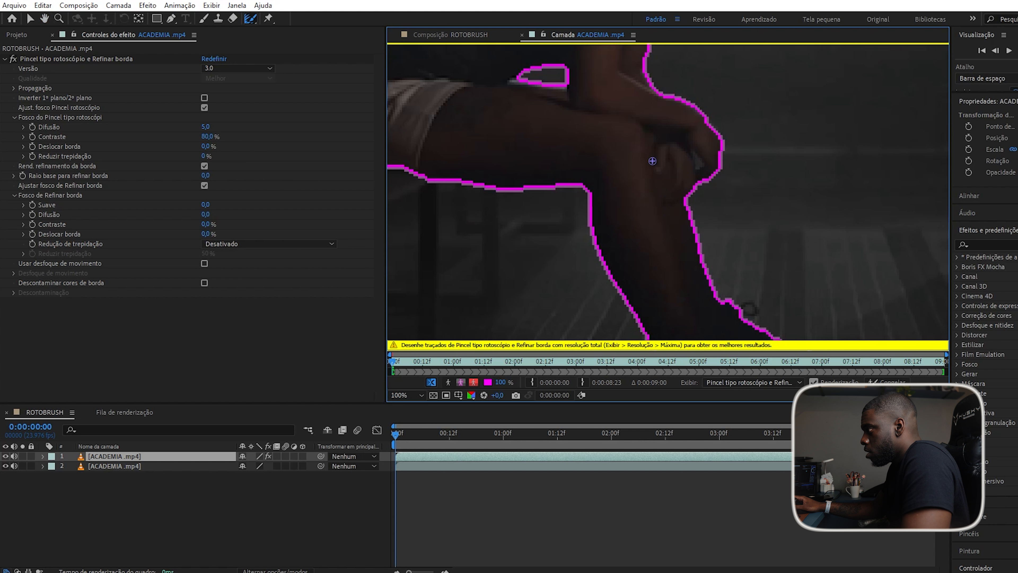
scroll(646, 172, down, 2)
scroll(646, 172, down, 2)
scroll(637, 174, up, 2)
scroll(620, 177, down, 2)
scroll(616, 143, up, 2)
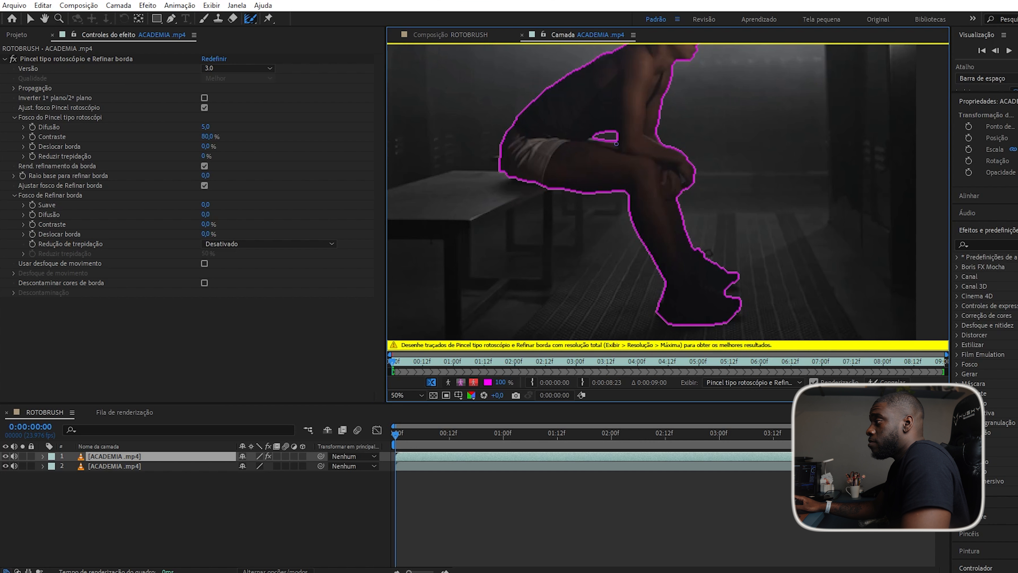
drag(638, 111, 629, 223)
scroll(627, 197, down, 2)
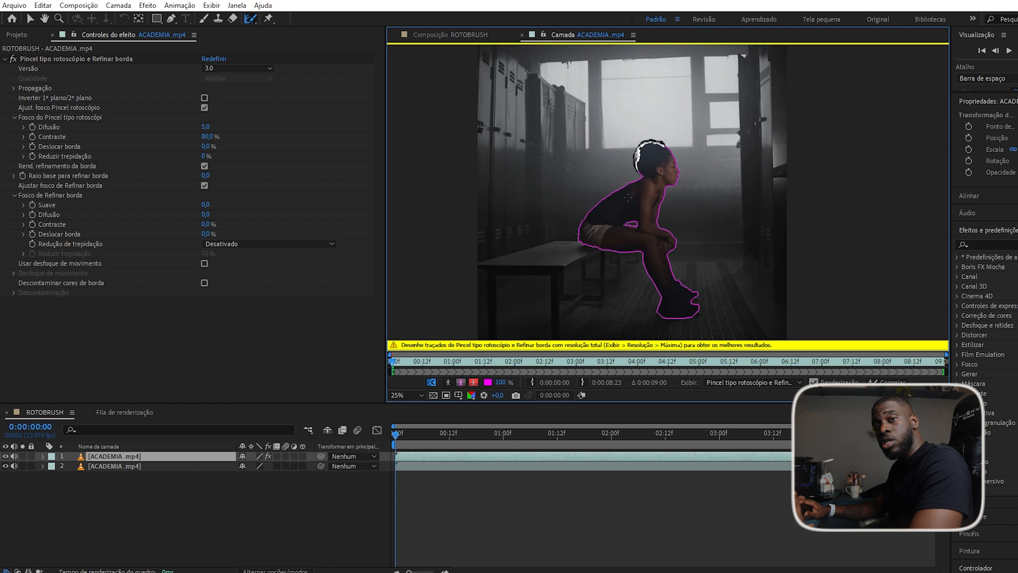
Propagate the Roto Brush matte forward frame by frame, then play through to about 0:00:03:03.
key(Page_Down)
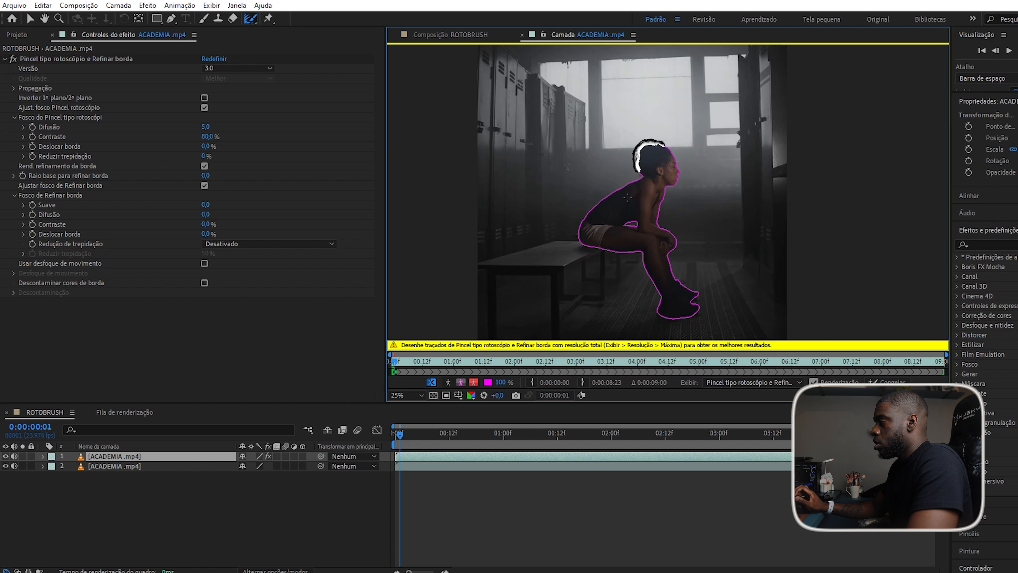
key(Page_Down)
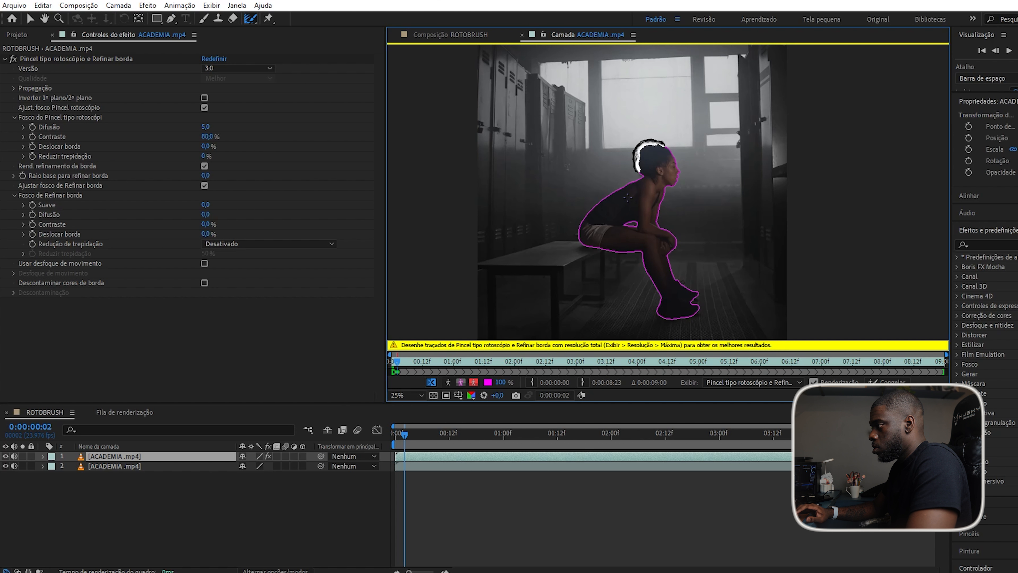
key(Page_Down)
key(Page_Down)
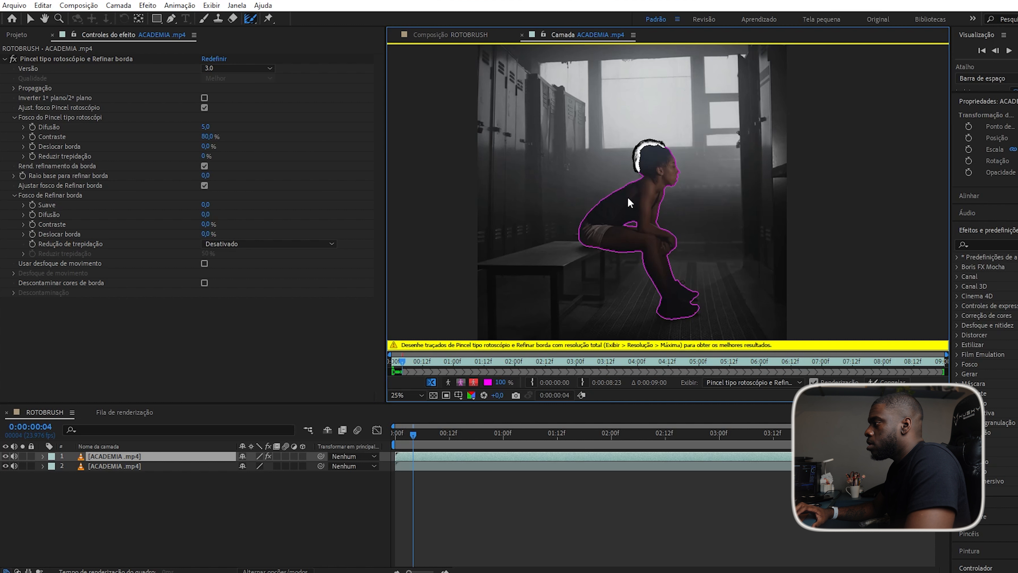
key(Page_Down)
key(Page_Down)
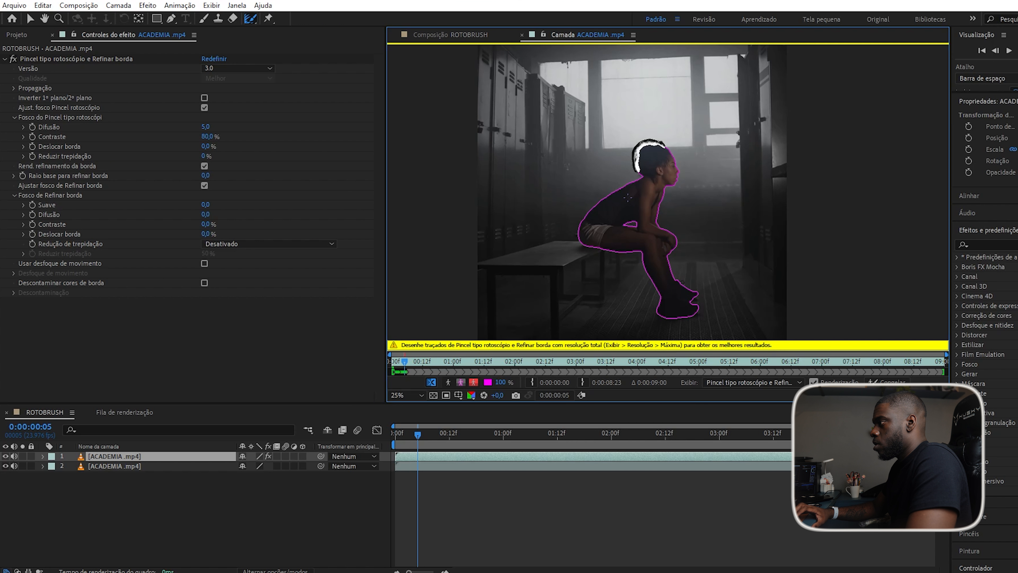
key(Page_Down)
key(Page_Down)
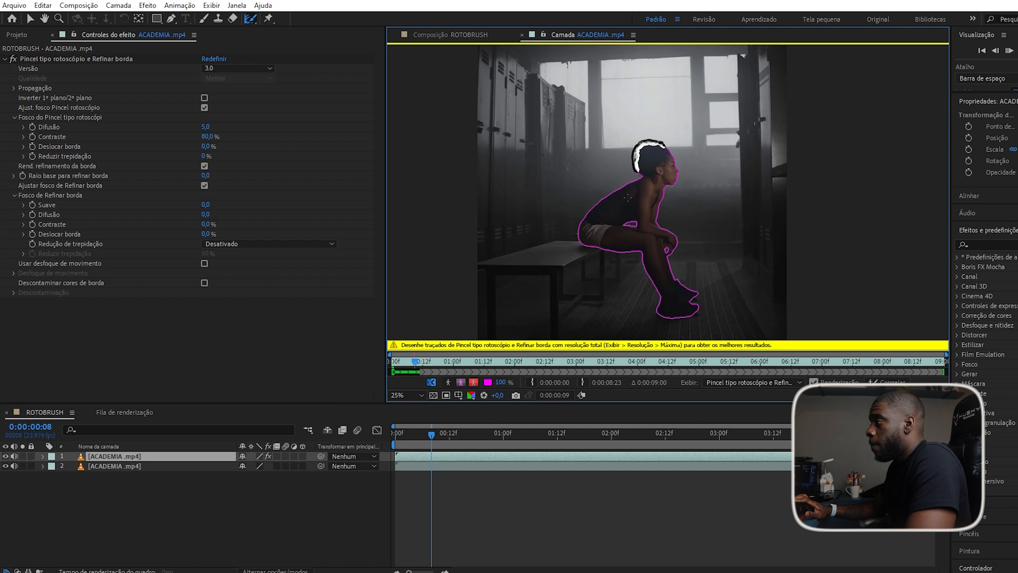
key(Page_Down)
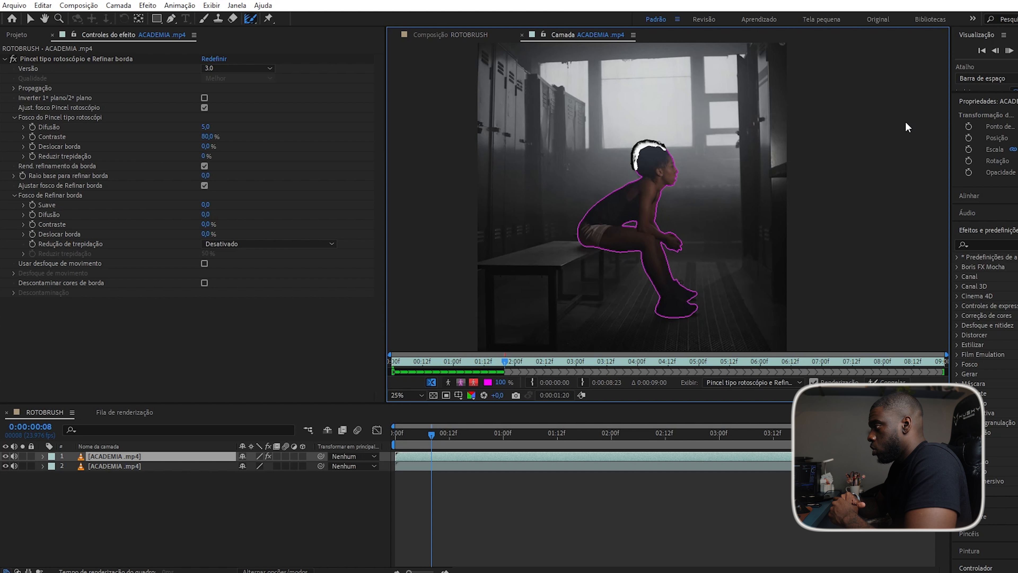
key(space)
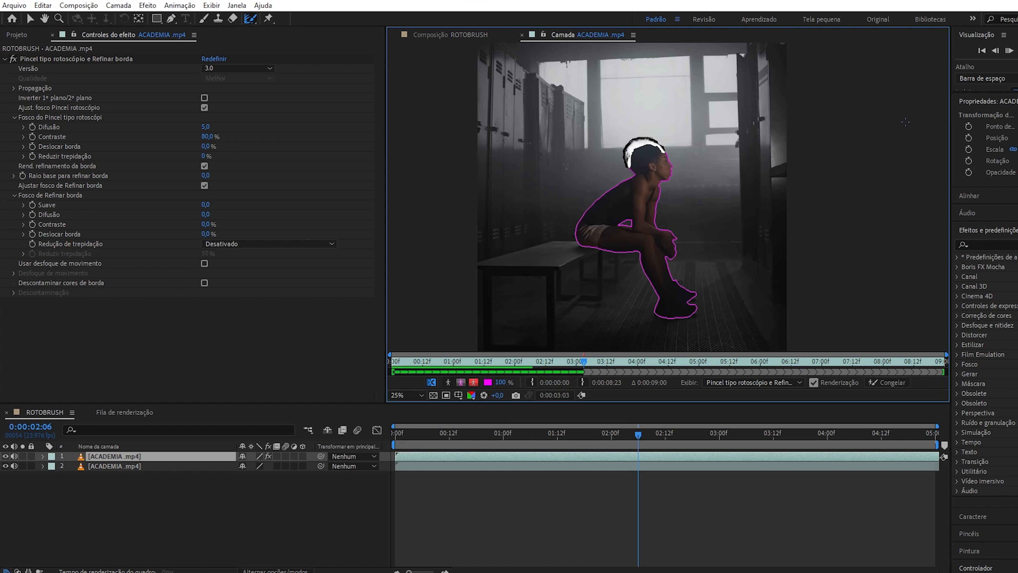
Stop playback, check the matte at 2:21, and step forward to frame 0:00:03:00.
scroll(671, 260, up, 8)
scroll(671, 260, down, 10)
scroll(652, 234, up, 8)
scroll(652, 237, down, 8)
scroll(647, 174, up, 1)
key(space)
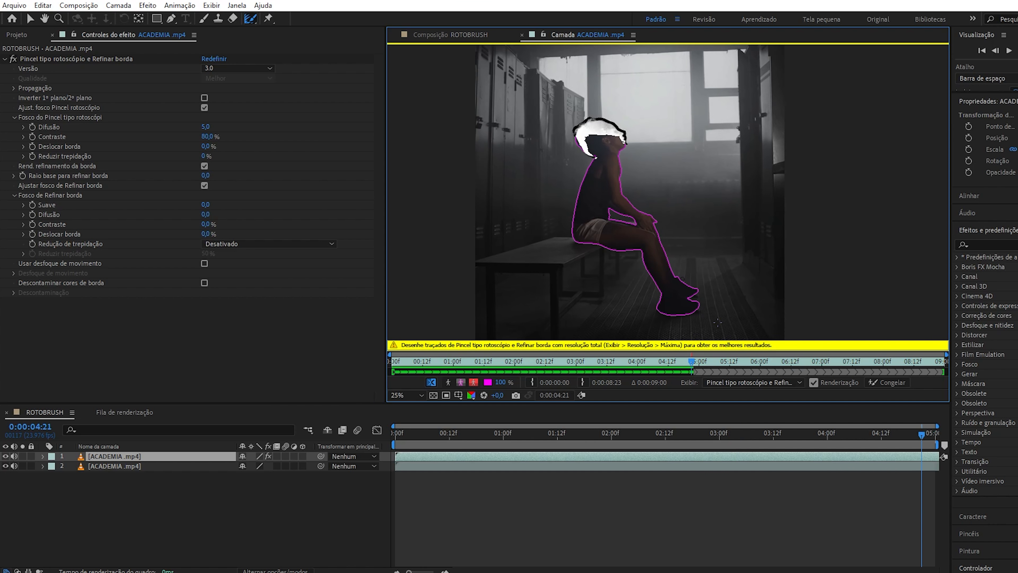
drag(686, 360, 568, 369)
scroll(586, 148, up, 4)
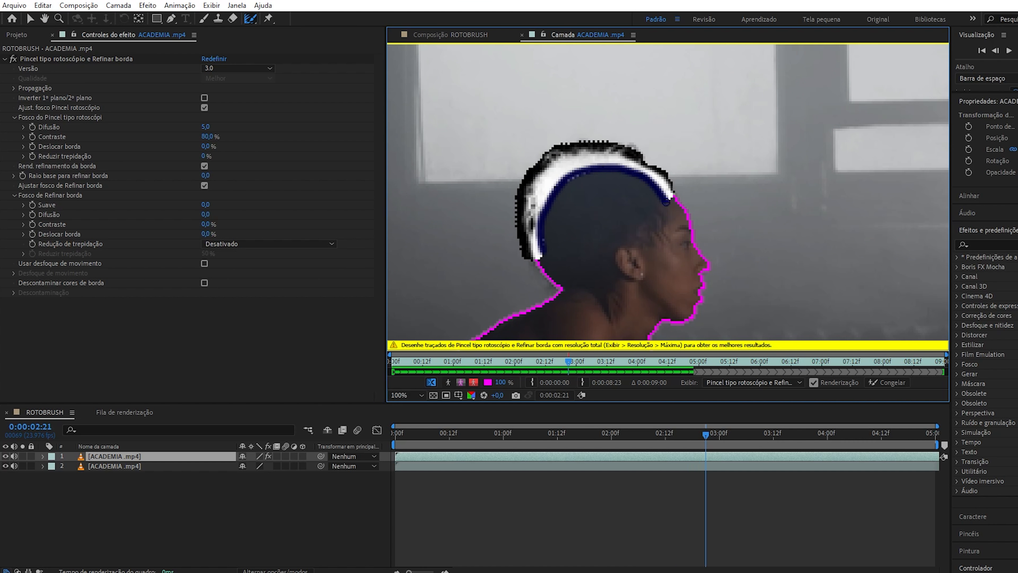
key(Page_Down)
key(Page_Down)
key(Page_Down)
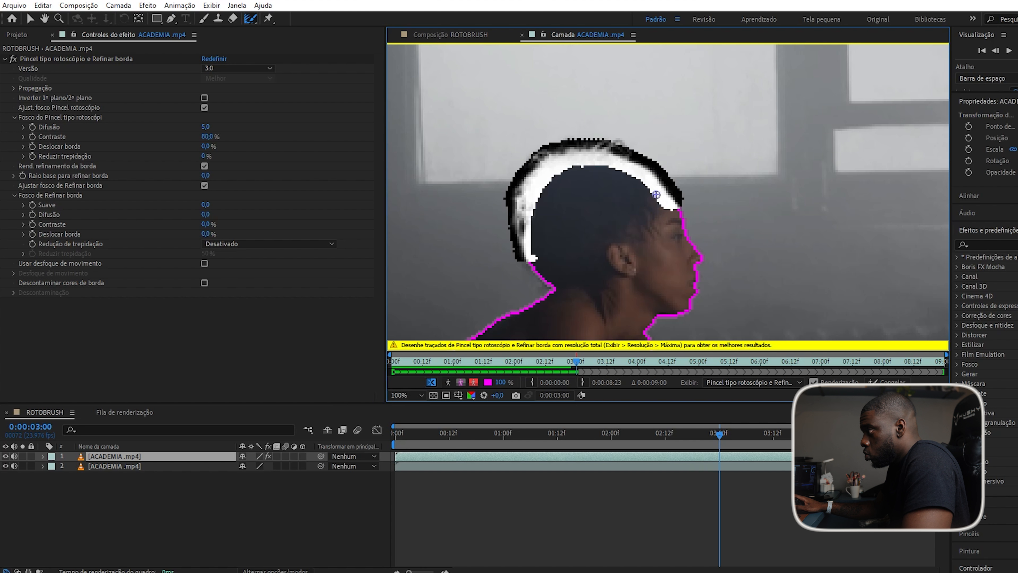
Paint the woman's hair into the Roto Brush selection, dismissing the warning.
mouse_move(635, 177)
mouse_down()
mouse_move(659, 206)
mouse_move(666, 178)
mouse_move(663, 204)
mouse_move(685, 195)
mouse_move(587, 164)
mouse_move(551, 202)
mouse_move(532, 268)
mouse_up()
click(661, 308)
drag(639, 173, 543, 192)
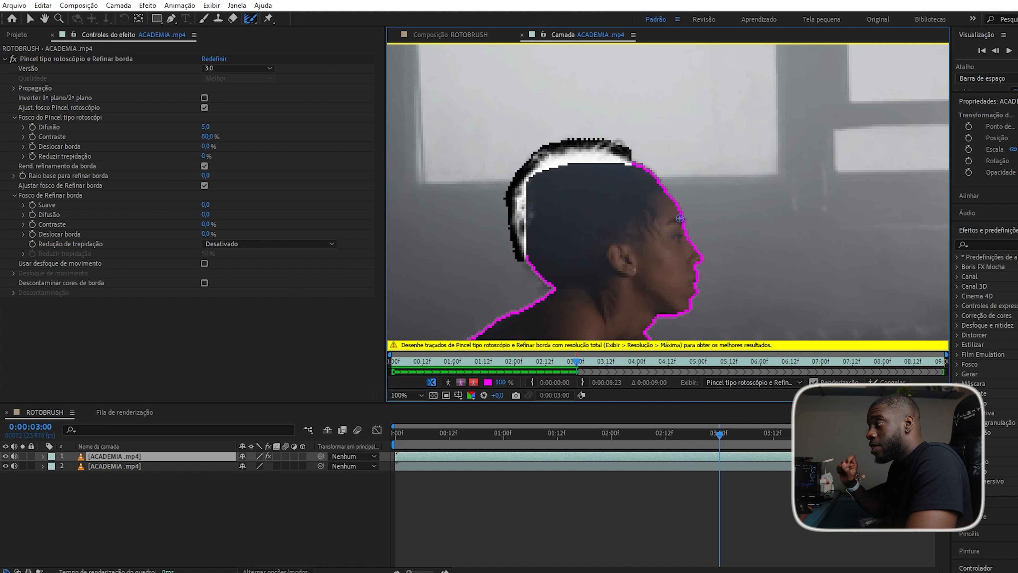
key(alt)
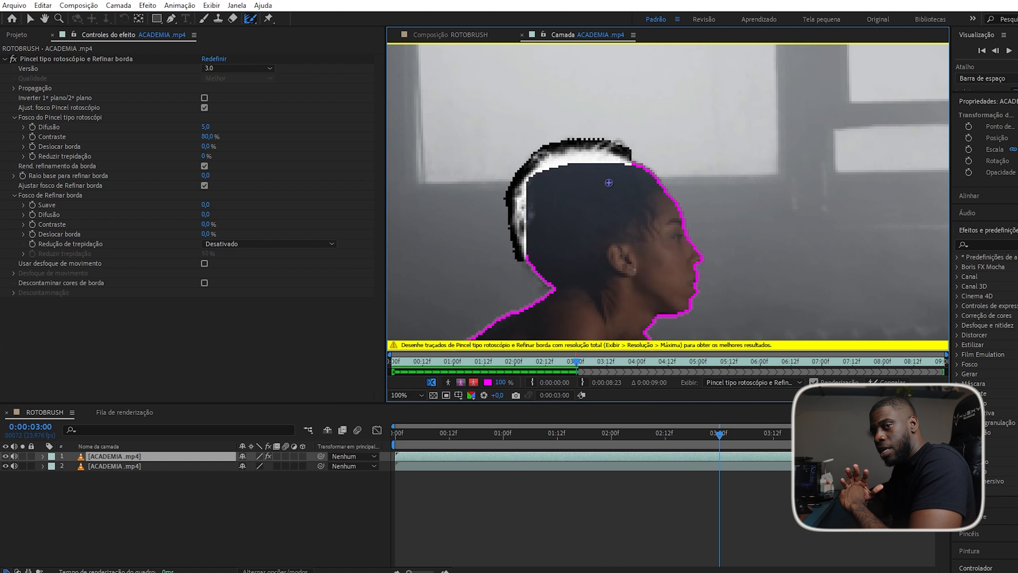
Propagate the matte and paint the top of the head and hair into it.
key(space)
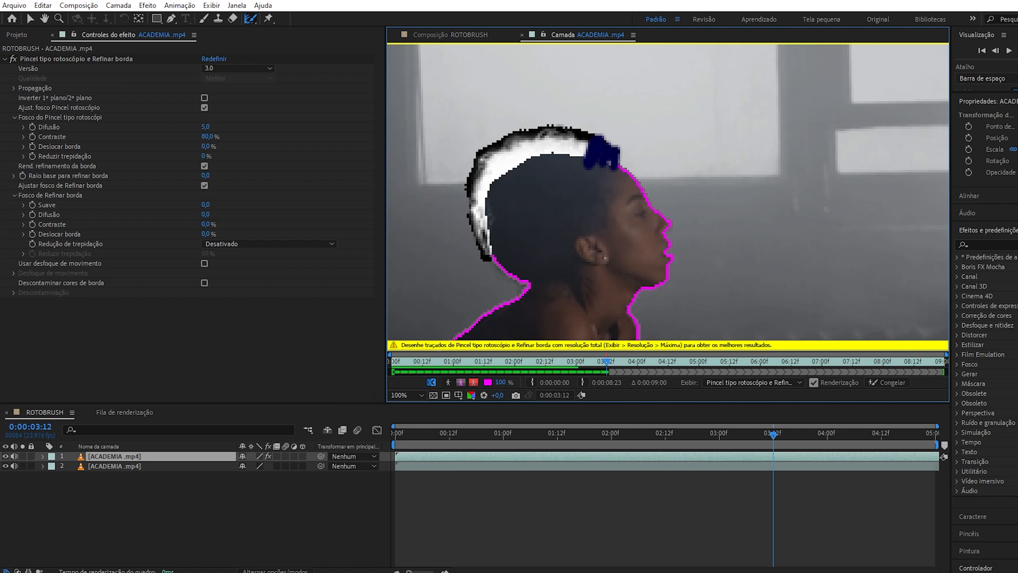
scroll(650, 262, down, 4)
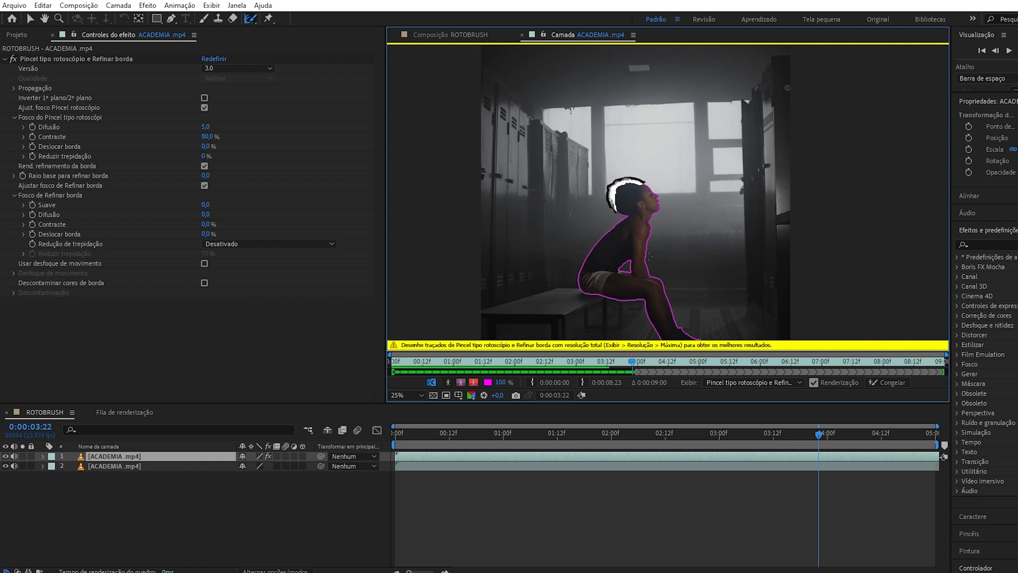
scroll(645, 179, up, 4)
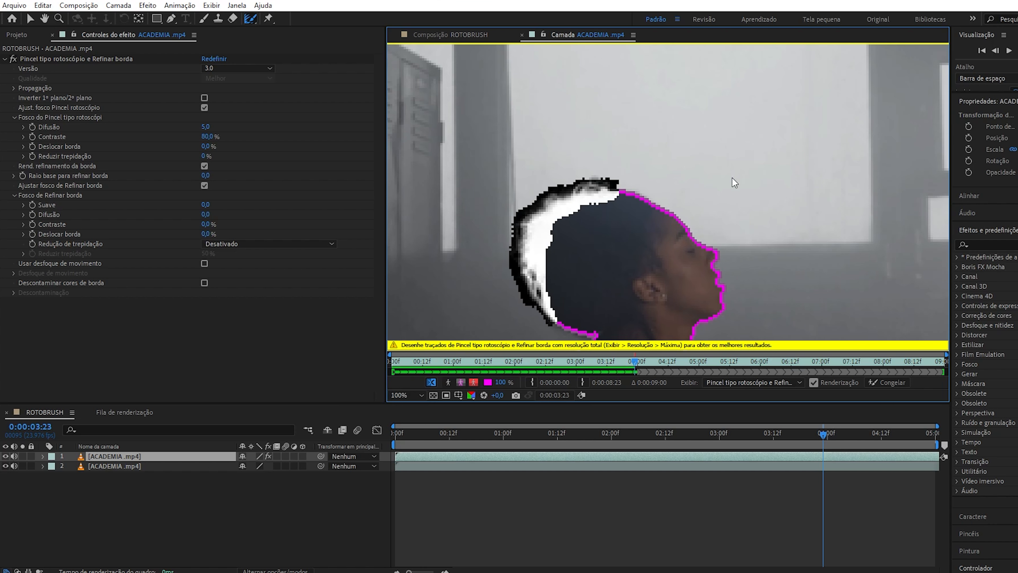
mouse_move(555, 215)
mouse_down()
mouse_move(609, 180)
mouse_move(561, 208)
mouse_move(569, 207)
mouse_up()
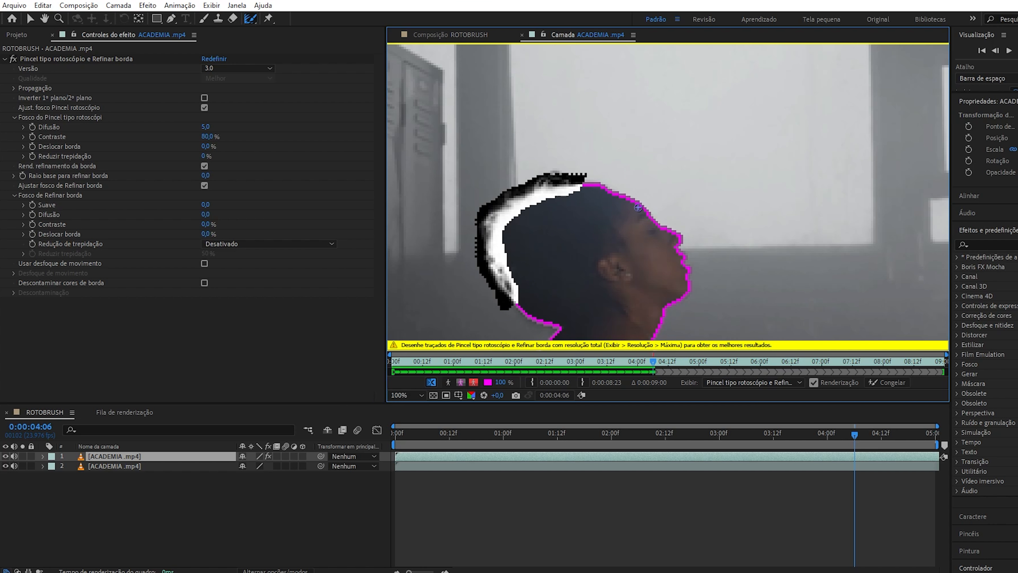
key(Page_Down)
key(Page_Down)
key(Page_Down)
key(Page_Down)
key(Page_Down)
key(Page_Down)
key(Page_Down)
scroll(638, 208, up, 1)
drag(639, 209, 821, 243)
mouse_move(638, 222)
mouse_down()
mouse_move(705, 152)
mouse_move(488, 297)
mouse_move(600, 232)
mouse_up()
drag(690, 181, 676, 193)
scroll(676, 193, down, 4)
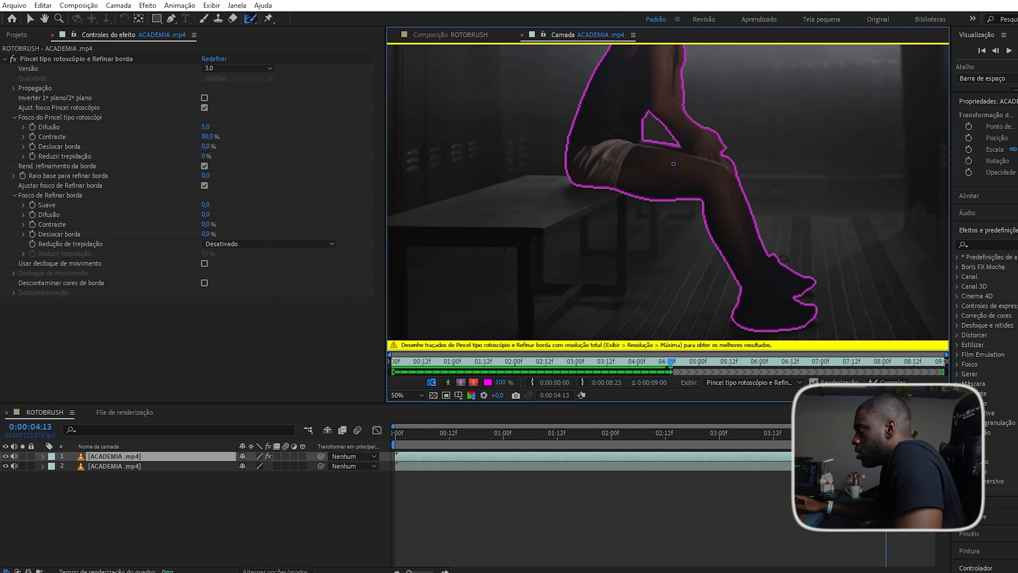
scroll(673, 163, down, 2)
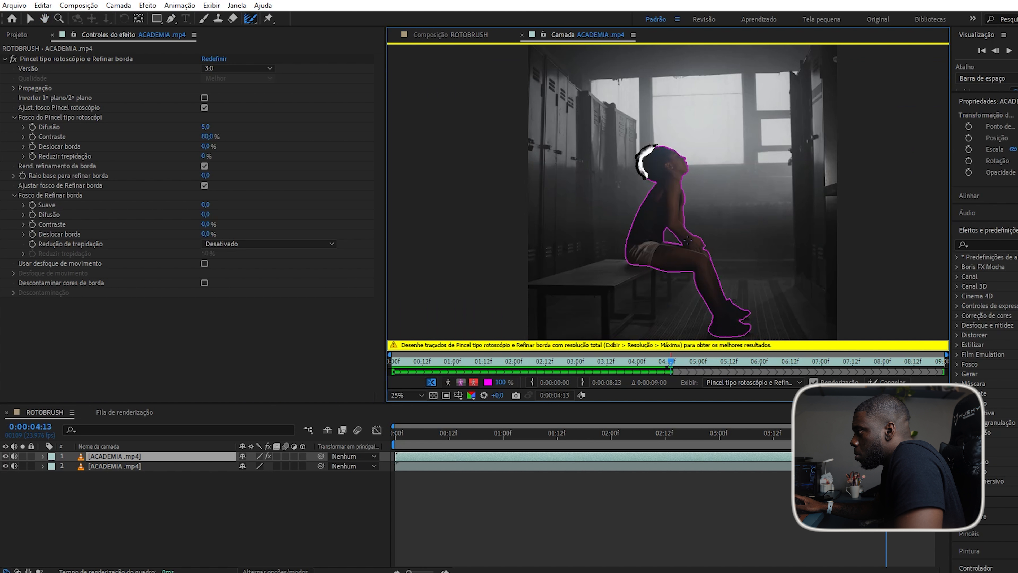
Step forward to frame 5:01 and add the hair at the back of the head.
key(Page_Down)
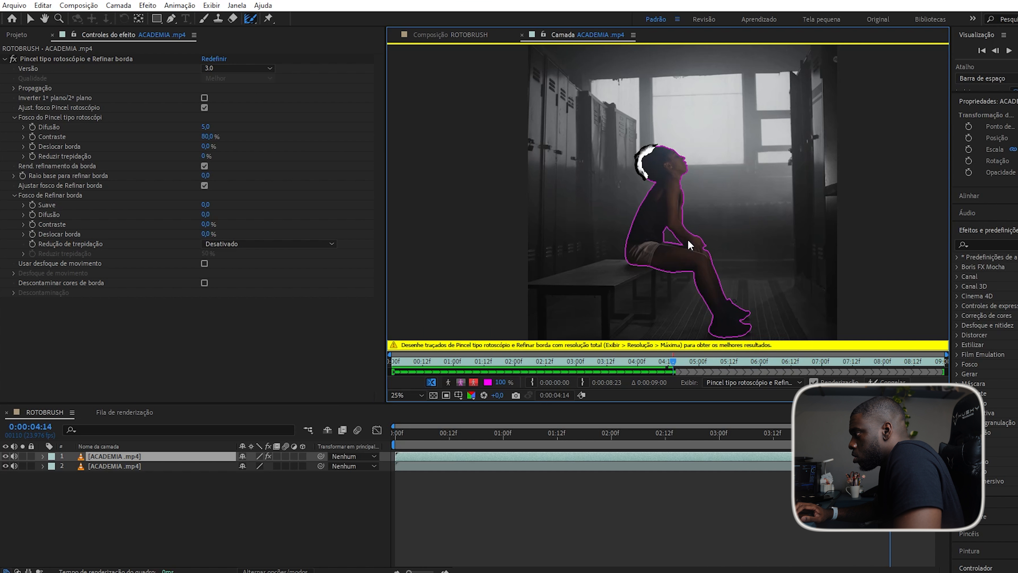
key(Page_Down)
key(Page_Down)
key(Page_Down)
key(Page_Down)
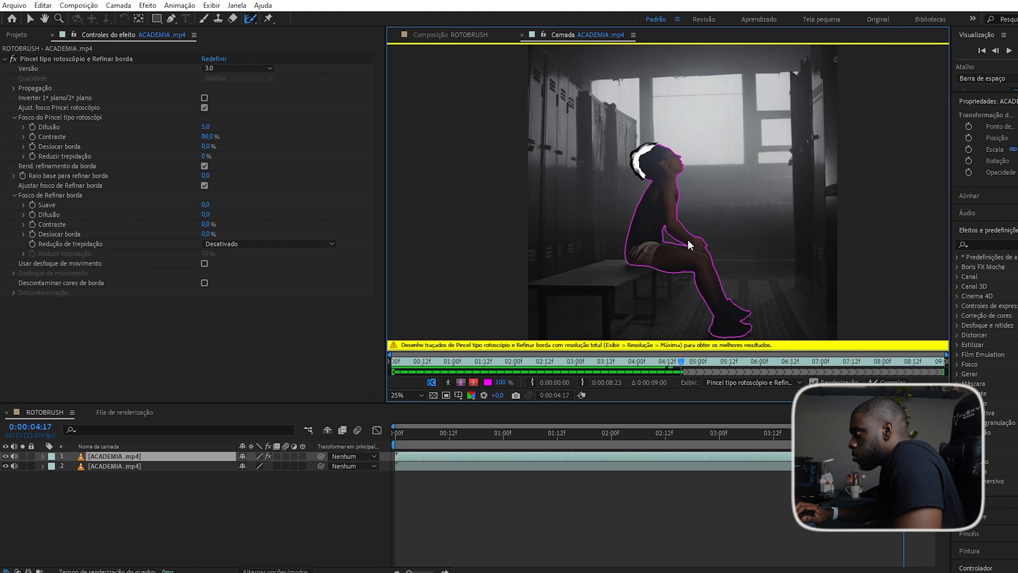
key(Page_Down)
key(Page_Down)
key(Page_Down)
key(Page_Down)
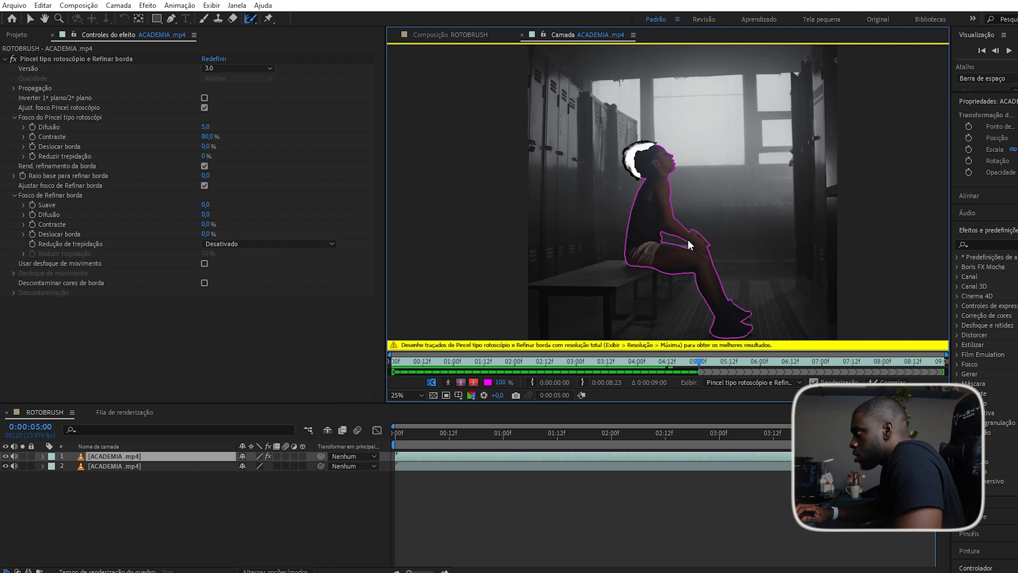
key(Page_Down)
key(Page_Down)
scroll(665, 161, up, 4)
mouse_move(666, 161)
mouse_down()
mouse_move(597, 209)
mouse_move(615, 257)
mouse_move(601, 289)
mouse_move(595, 180)
mouse_move(634, 169)
mouse_up()
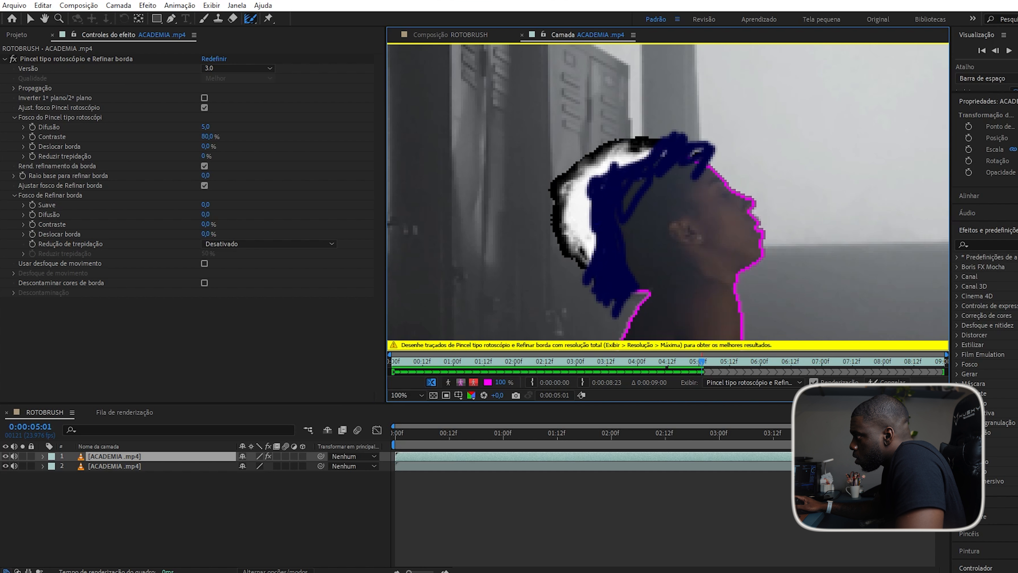
Advance toward 6:00, then step back through frames 5:19–5:22 to check the matte.
key(Page_Down)
key(Page_Down)
key(Page_Down)
key(Page_Down)
key(Page_Down)
scroll(678, 185, down, 4)
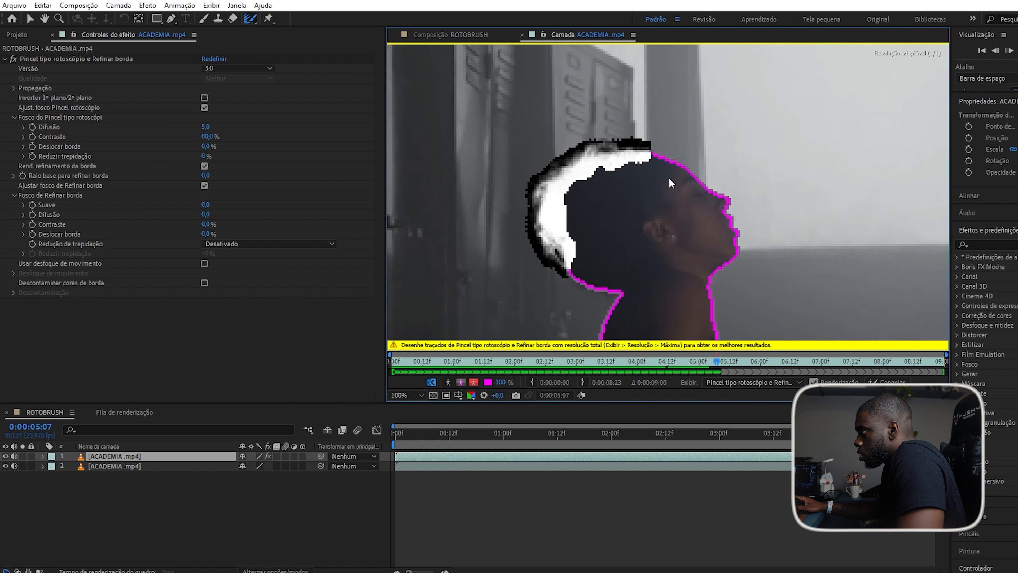
key(Page_Down)
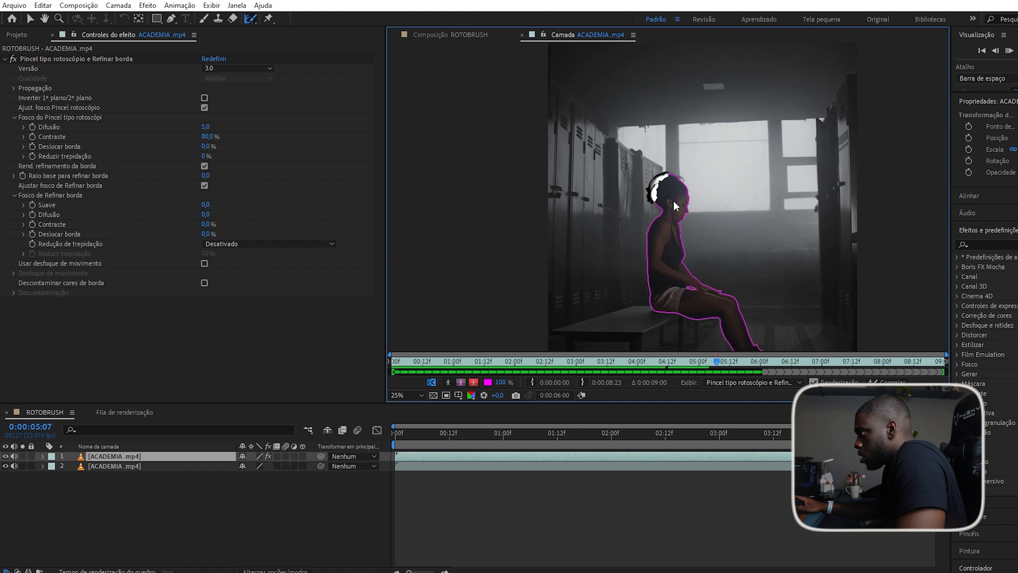
key(space)
scroll(667, 177, up, 3)
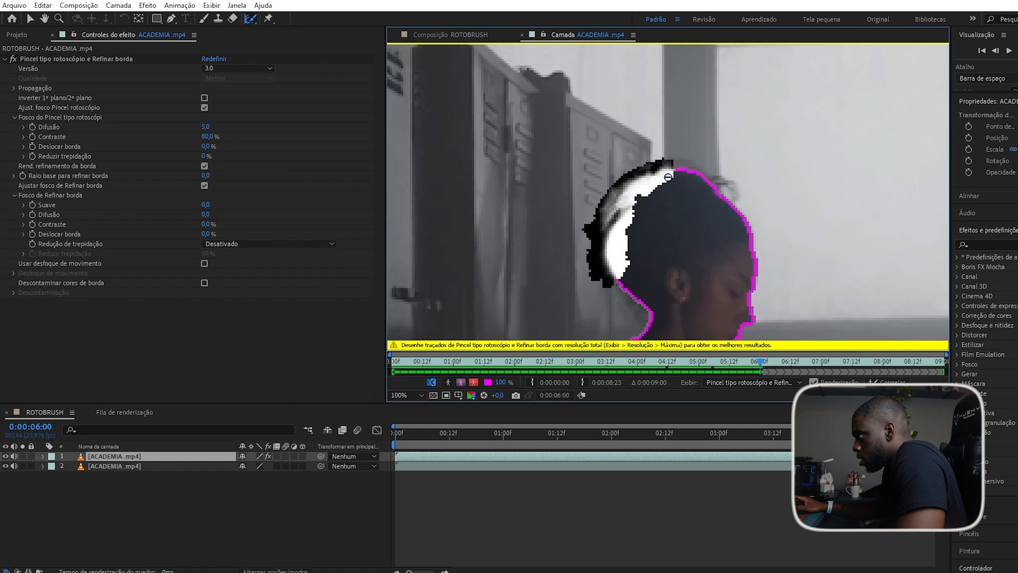
scroll(668, 177, up, 2)
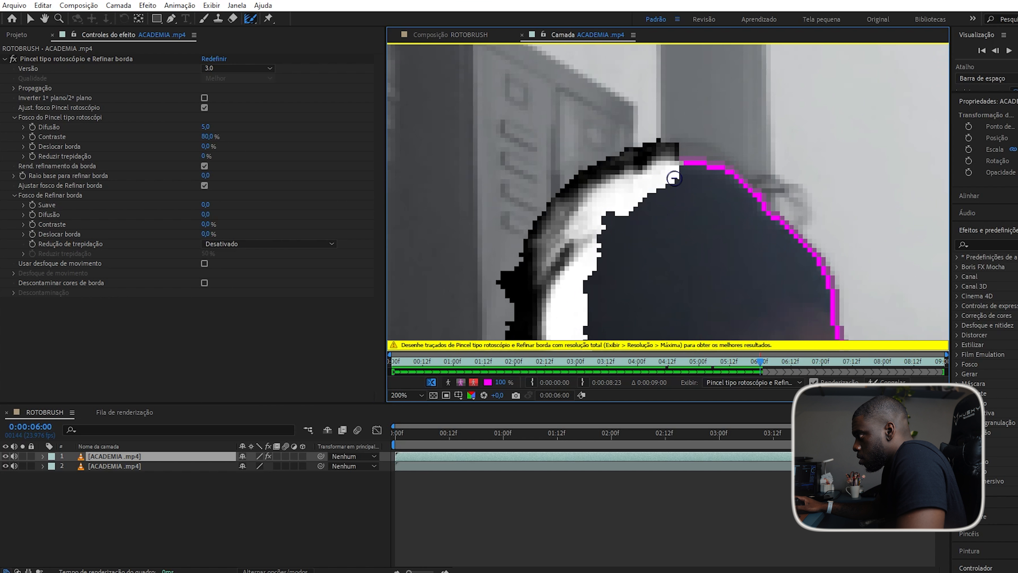
key(Page_Up)
key(Page_Up)
key(Page_Up)
key(Page_Up)
key(Page_Up)
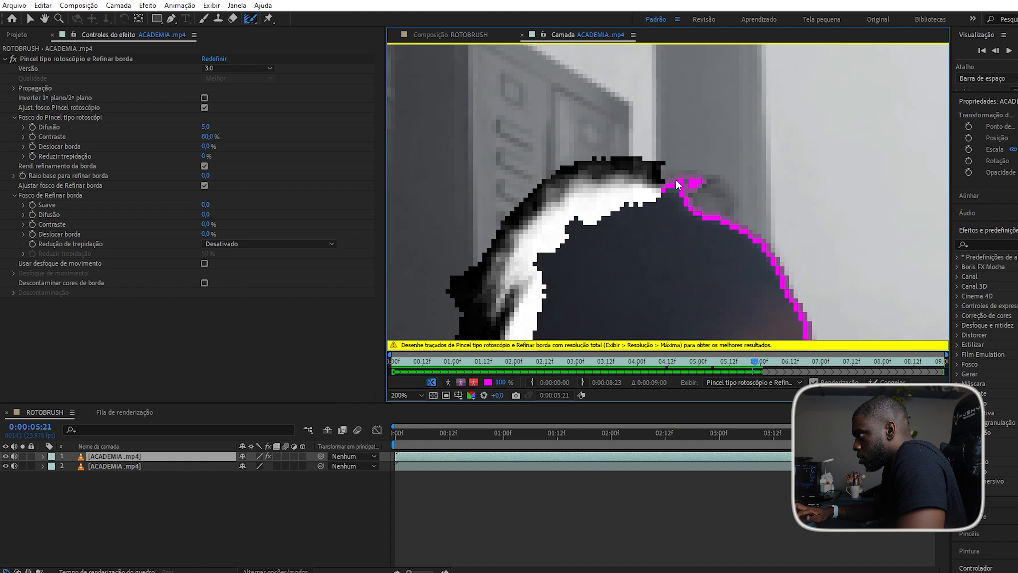
key(Page_Down)
key(Page_Down)
key(Page_Down)
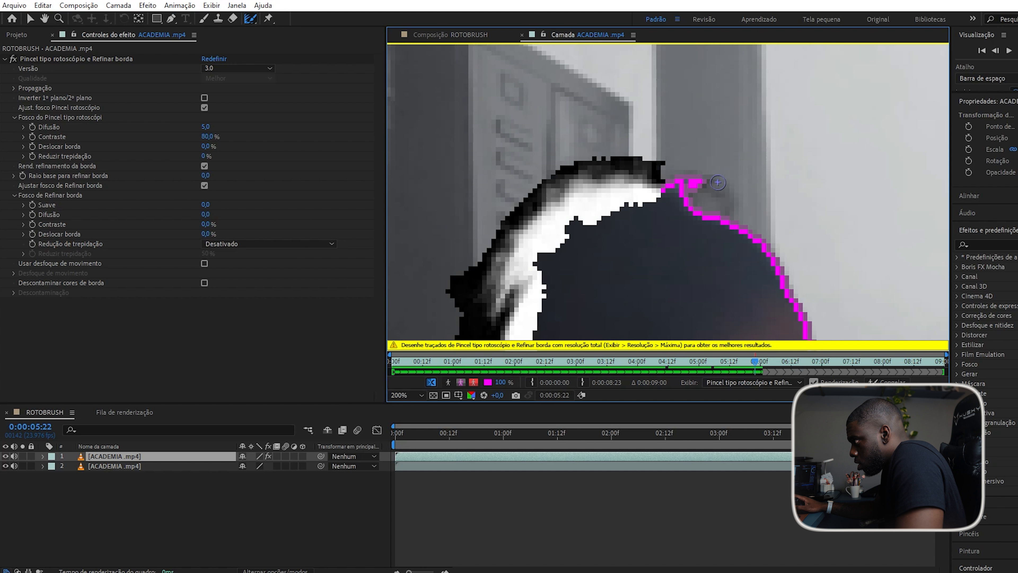
Refine the hair edge along the top and right side, enlarging the brush with Ctrl-drag.
mouse_move(724, 209)
mouse_down()
mouse_move(714, 184)
mouse_move(699, 197)
mouse_move(719, 204)
mouse_move(674, 191)
mouse_move(718, 204)
mouse_move(700, 168)
mouse_move(645, 187)
mouse_move(683, 183)
mouse_move(720, 205)
mouse_move(711, 182)
mouse_move(737, 226)
mouse_move(714, 181)
mouse_move(670, 180)
mouse_move(696, 193)
mouse_up()
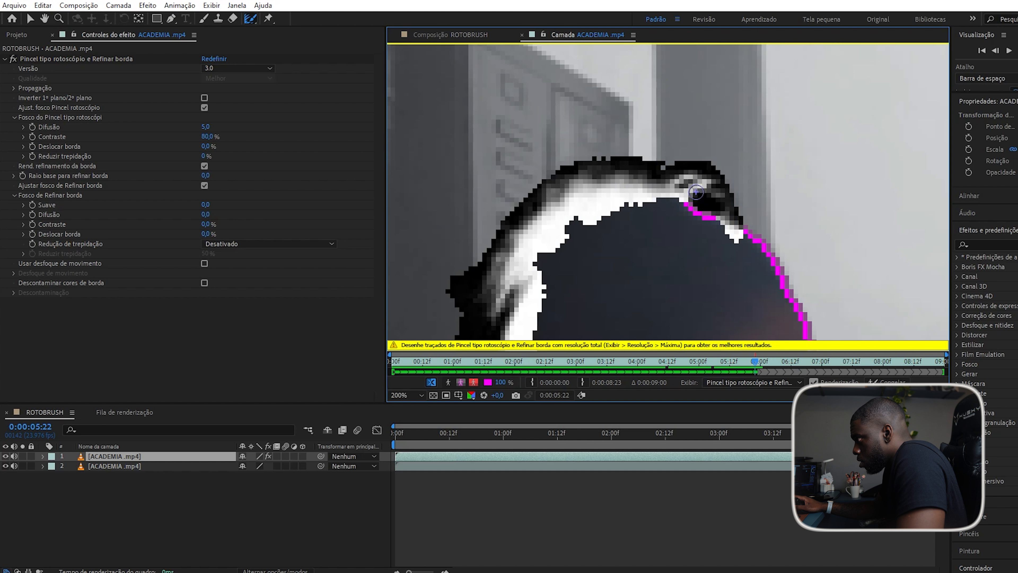
scroll(696, 184, down, 6)
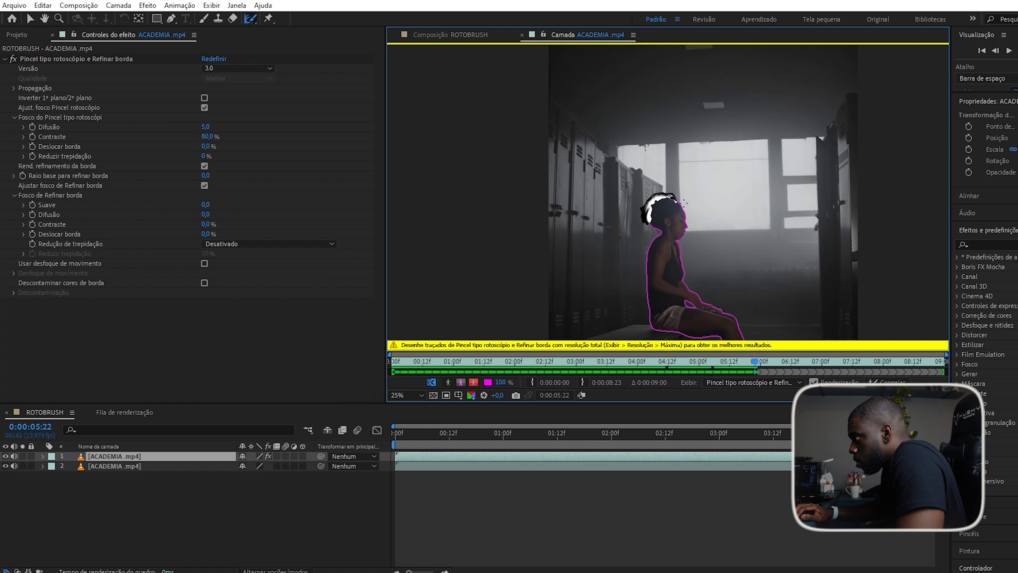
key(Page_Down)
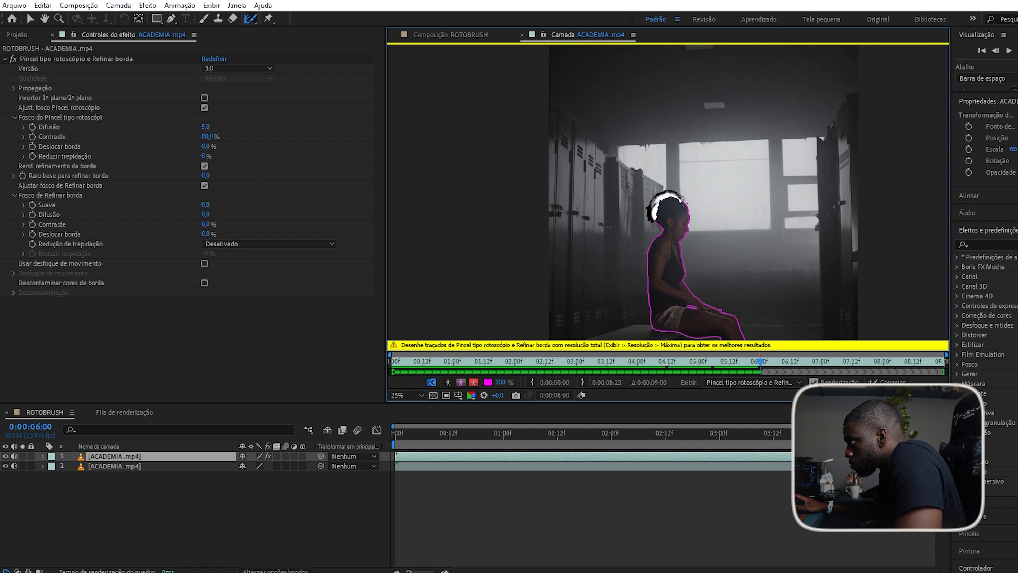
scroll(681, 202, up, 2)
scroll(681, 202, up, 3)
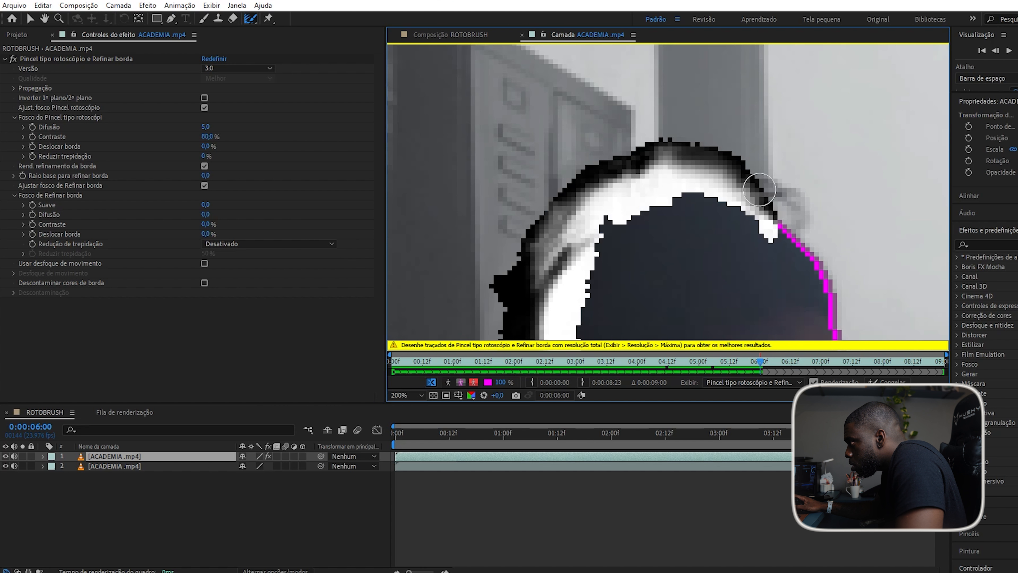
mouse_move(757, 189)
mouse_down()
mouse_move(782, 193)
mouse_move(795, 226)
mouse_up()
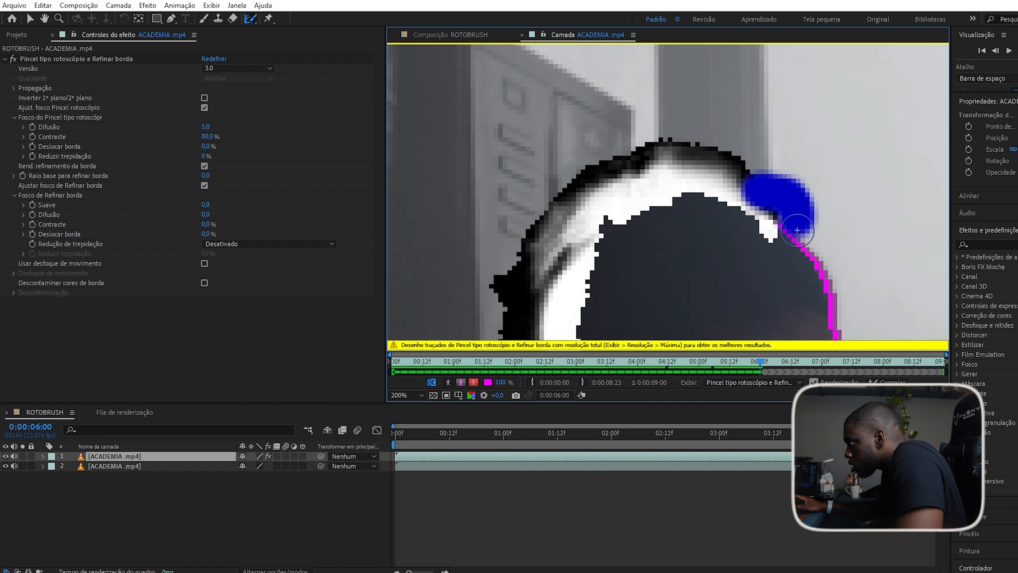
scroll(722, 224, down, 2)
key(Page_Down)
key(Page_Down)
key(Page_Down)
key(Page_Down)
scroll(724, 230, up, 3)
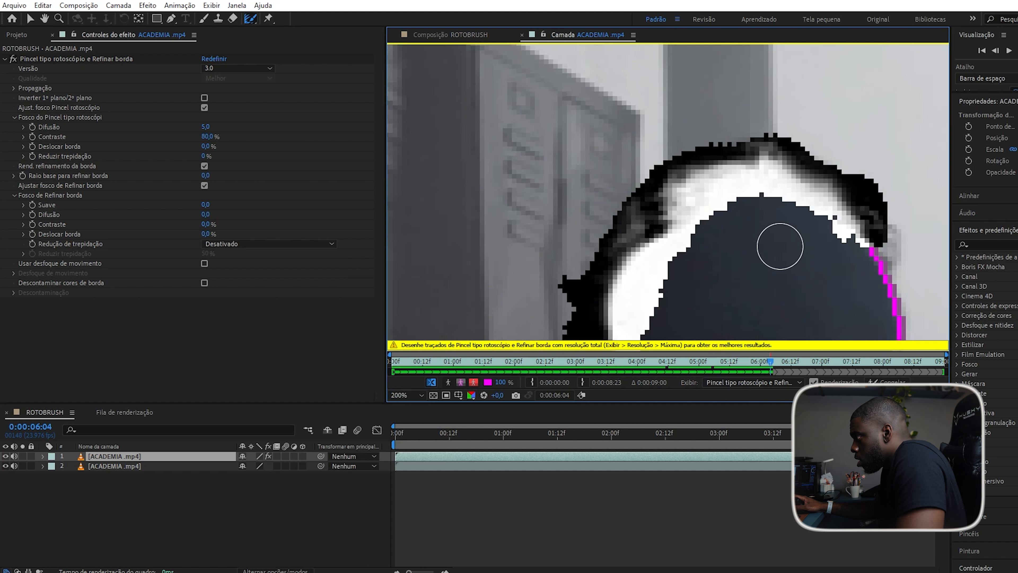
drag(874, 245, 873, 237)
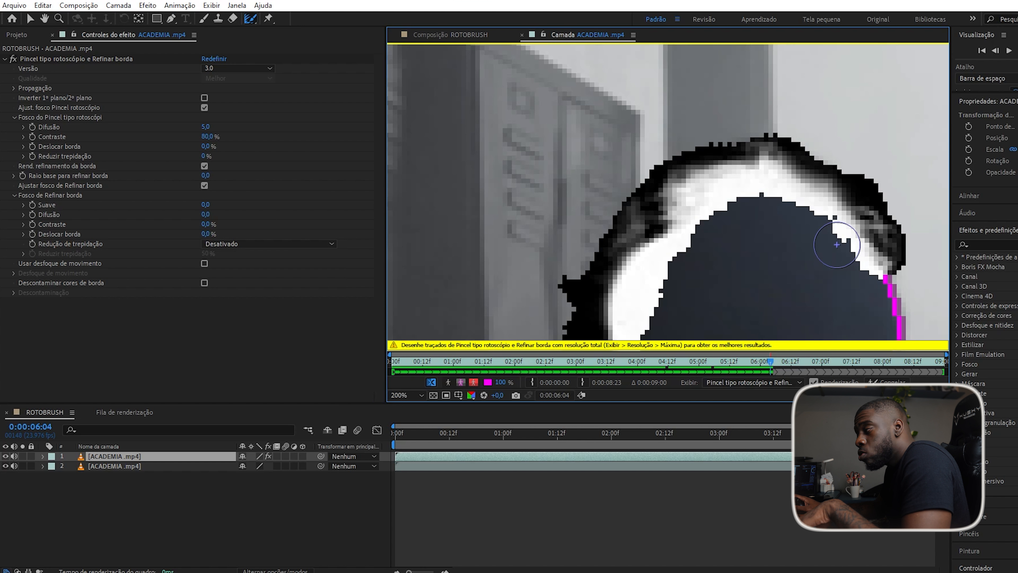
mouse_move(785, 250)
ctrl+mouse_down()
mouse_move(1016, 250)
mouse_move(763, 250)
mouse_move(808, 250)
ctrl+mouse_up()
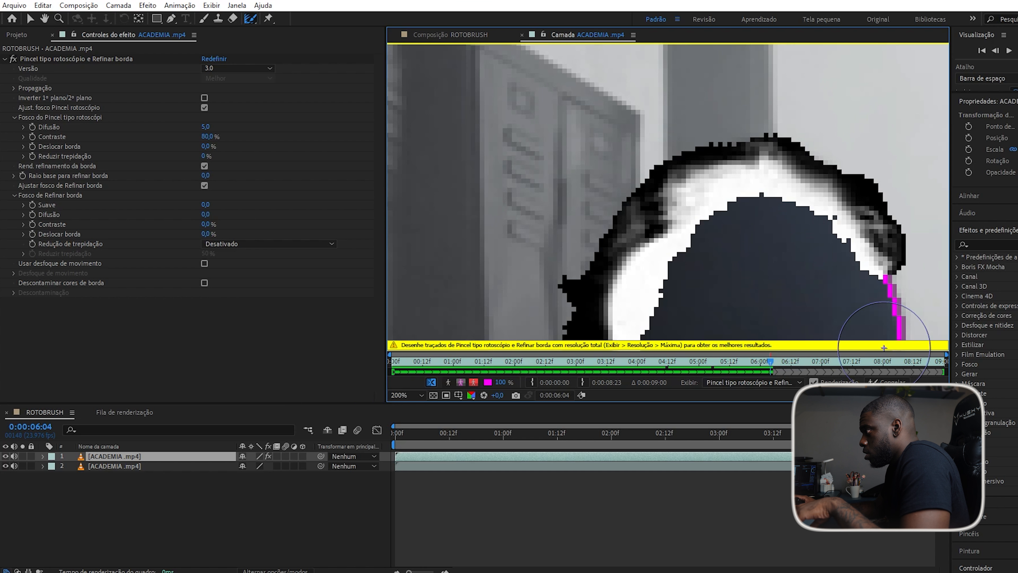
Propagate the matte forward and play the clip back to review it.
scroll(816, 291, down, 4)
key(space)
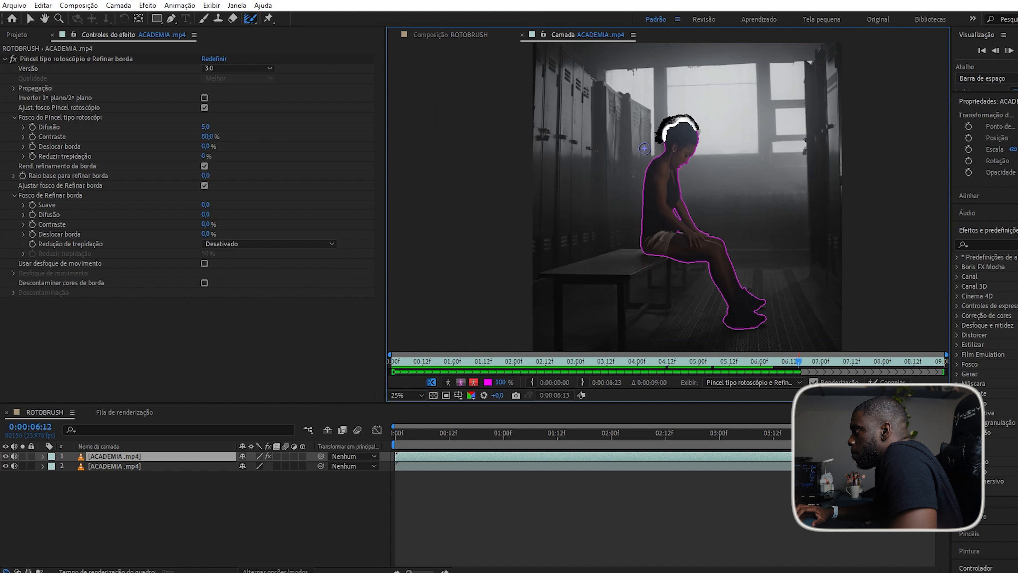
scroll(644, 148, up, 5)
scroll(750, 193, down, 5)
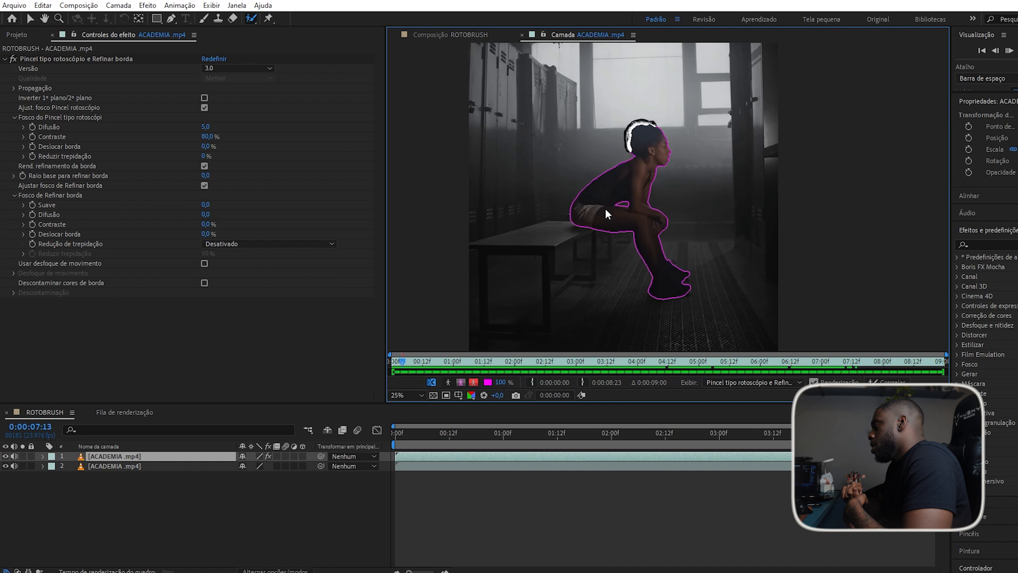
key(space)
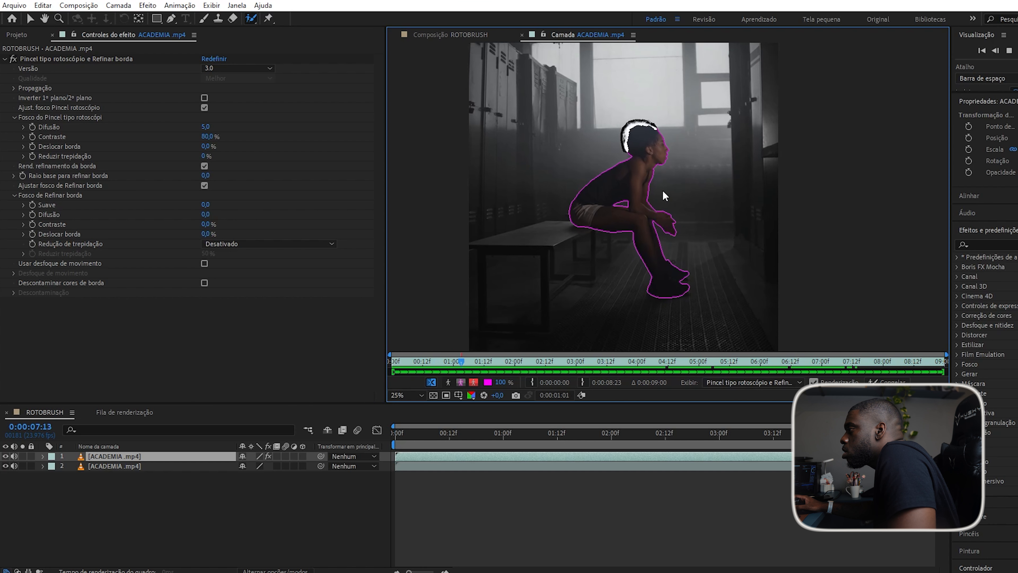
Switch the Layer panel to Alpha view and play the white-on-black silhouette through.
key(space)
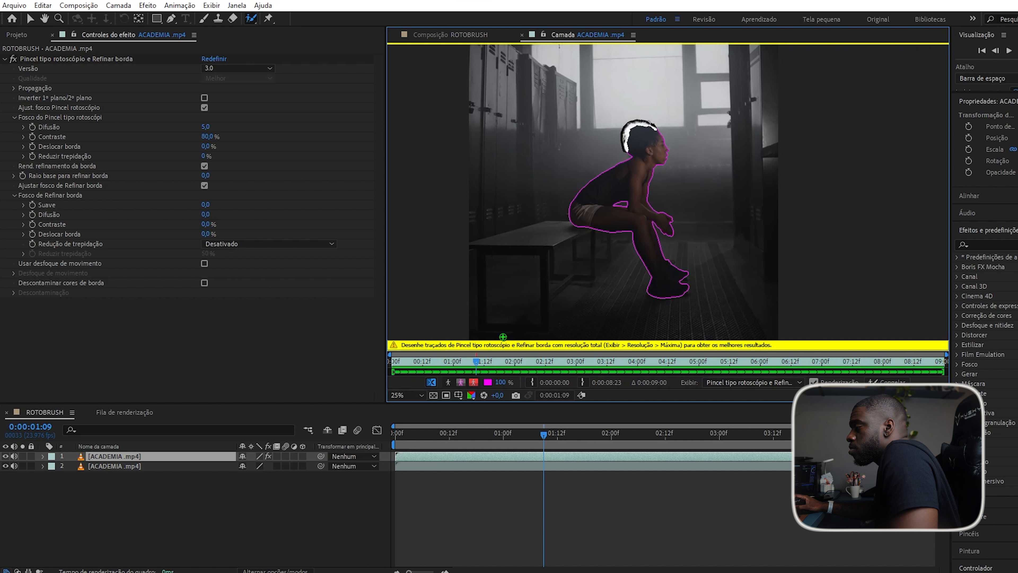
click(449, 381)
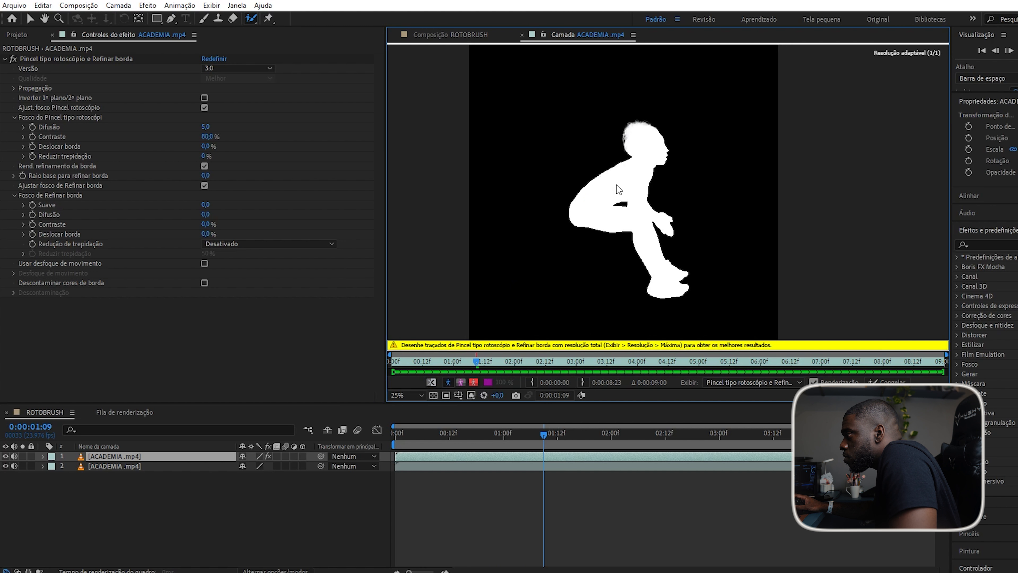
key(space)
scroll(648, 147, up, 2)
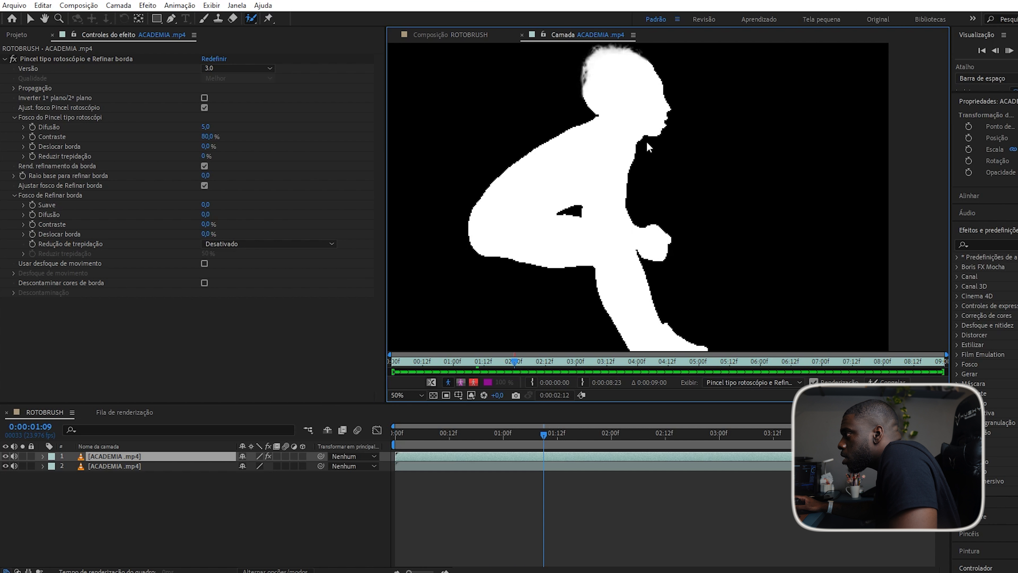
scroll(648, 147, down, 2)
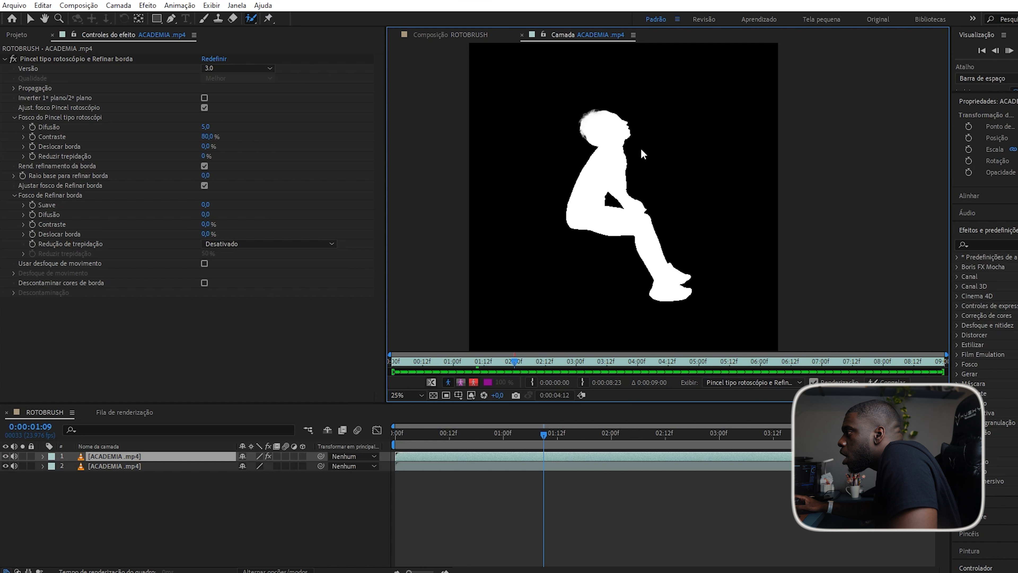
scroll(558, 123, up, 2)
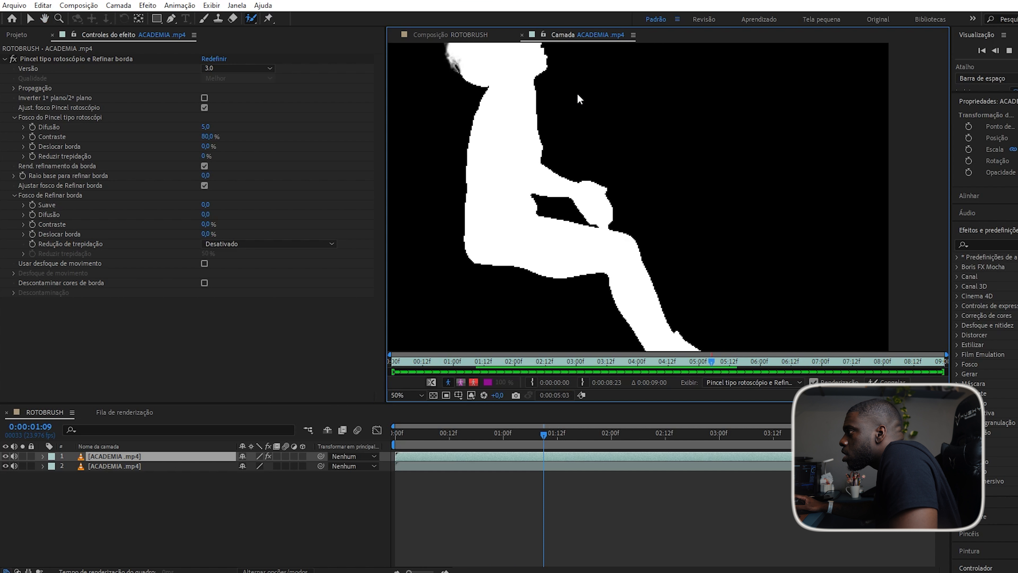
key(space)
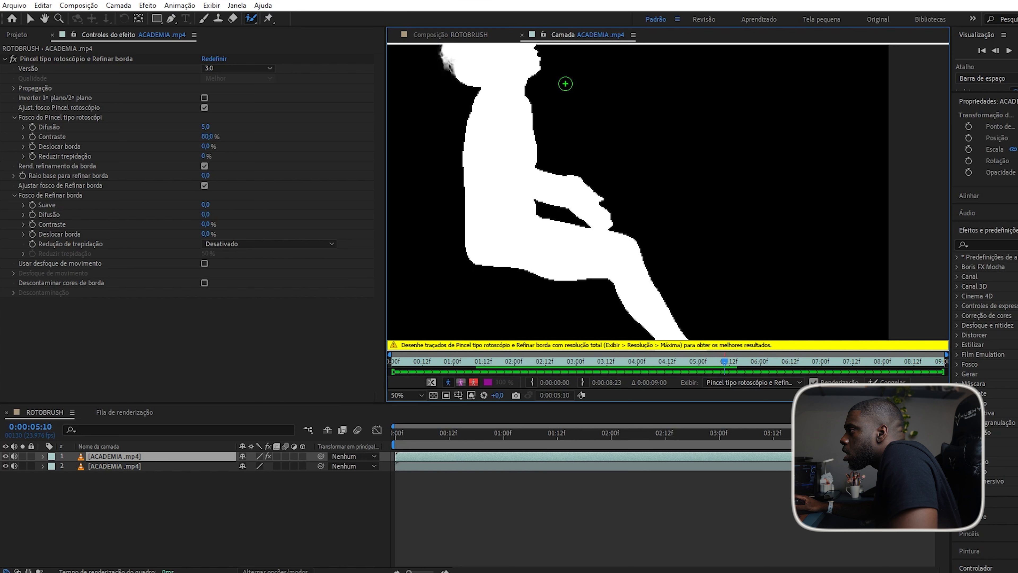
key(space)
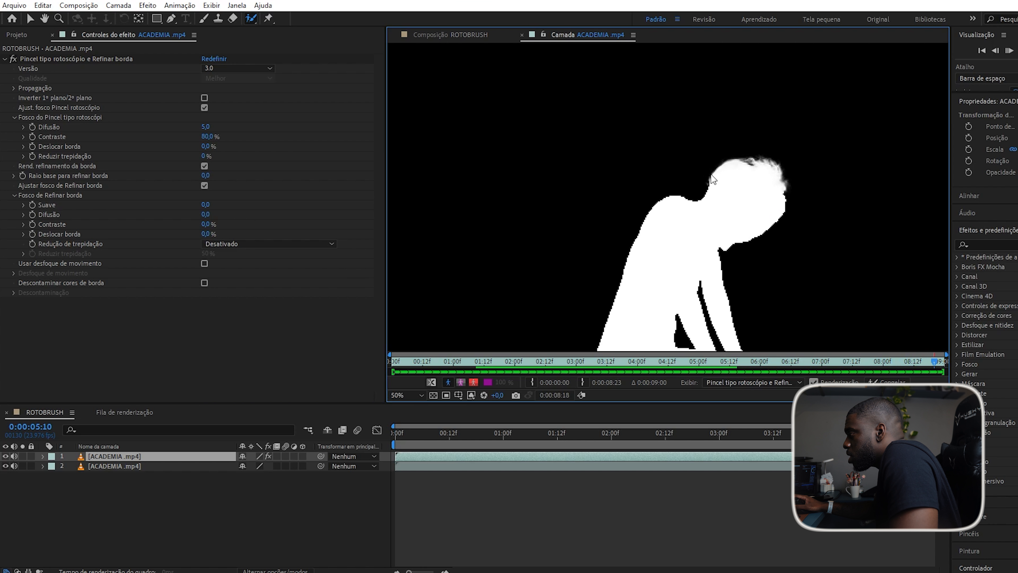
key(space)
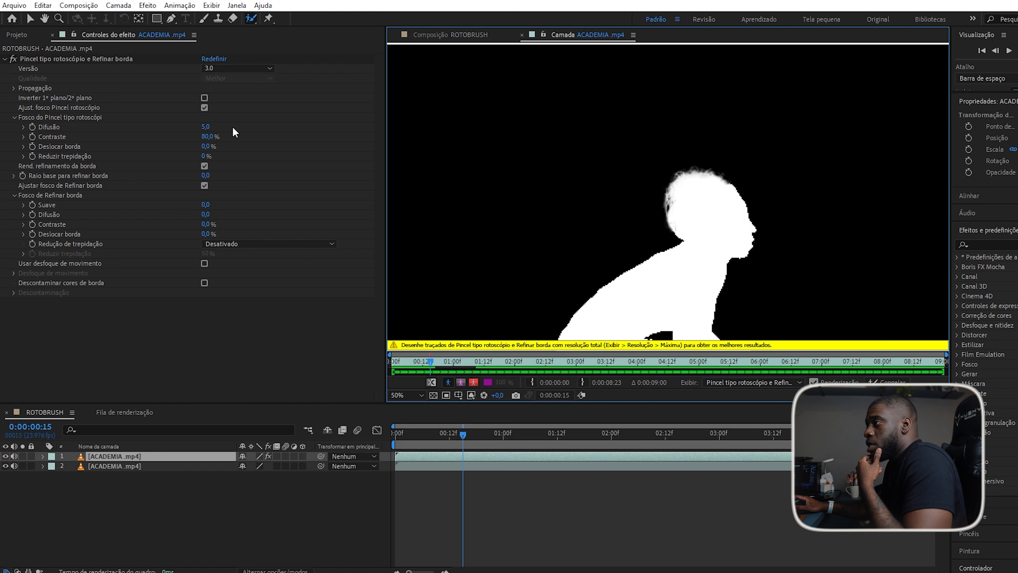
Zoom the matte to 100% and scrub Feather (Difusão) up and down before settling on 10,0.
key(period)
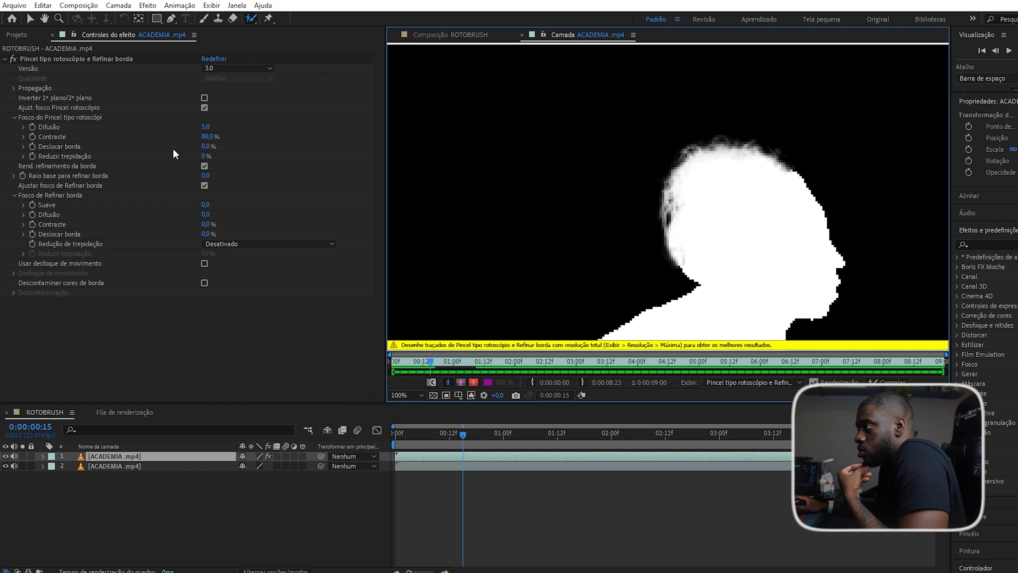
drag(206, 125, 887, 131)
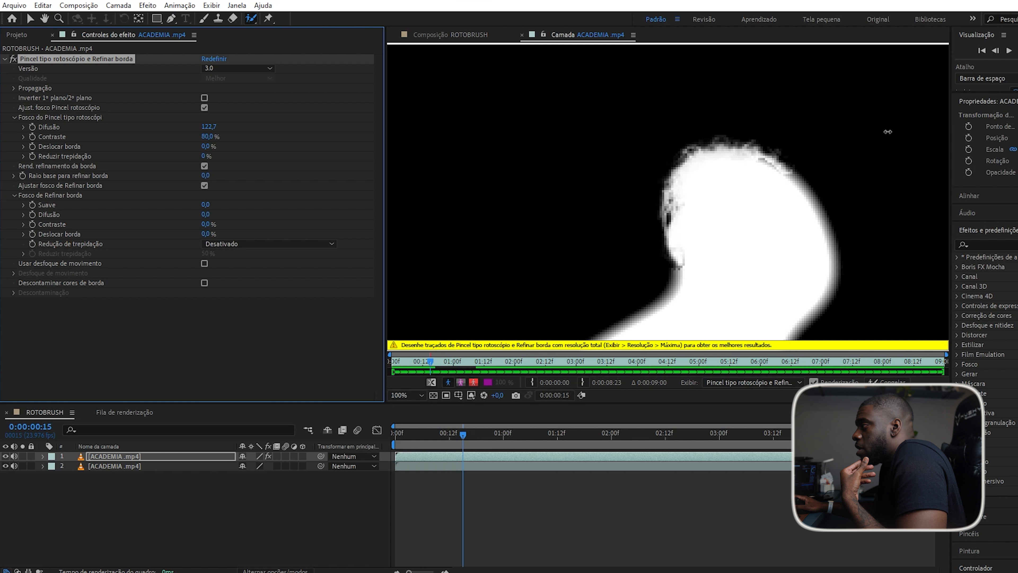
scroll(781, 193, down, 6)
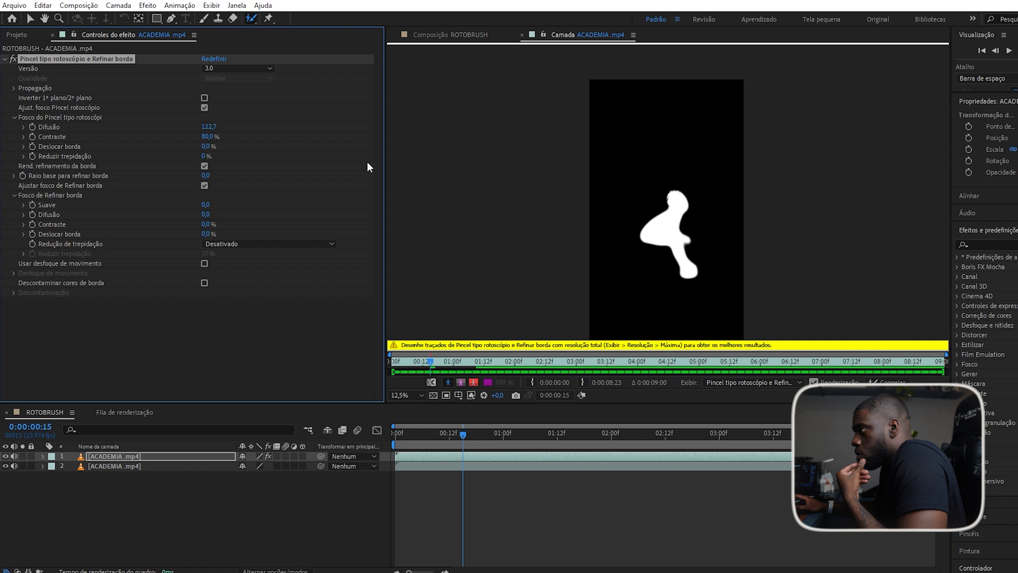
drag(1, 143, 0, 144)
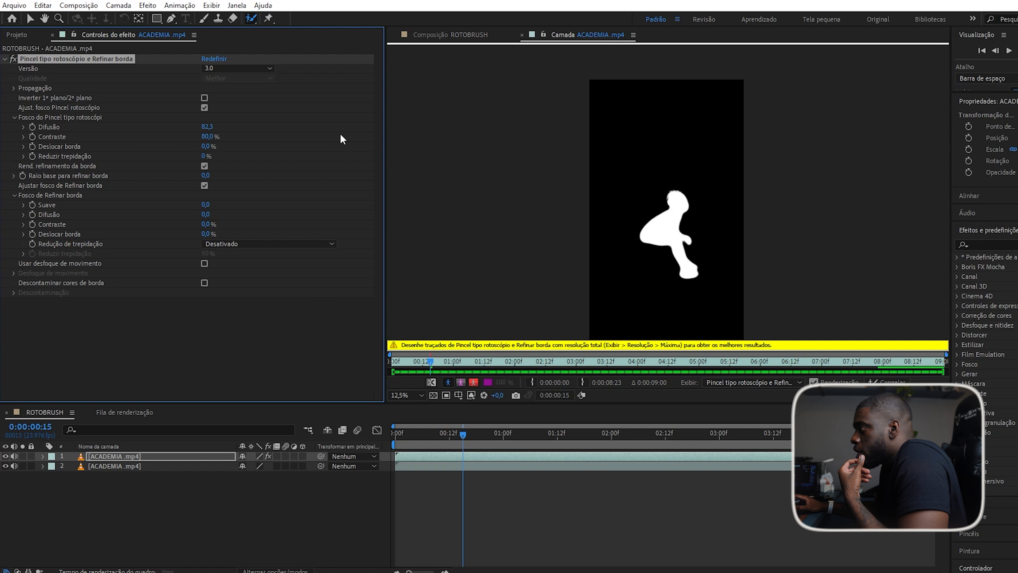
drag(108, 137, 1, 215)
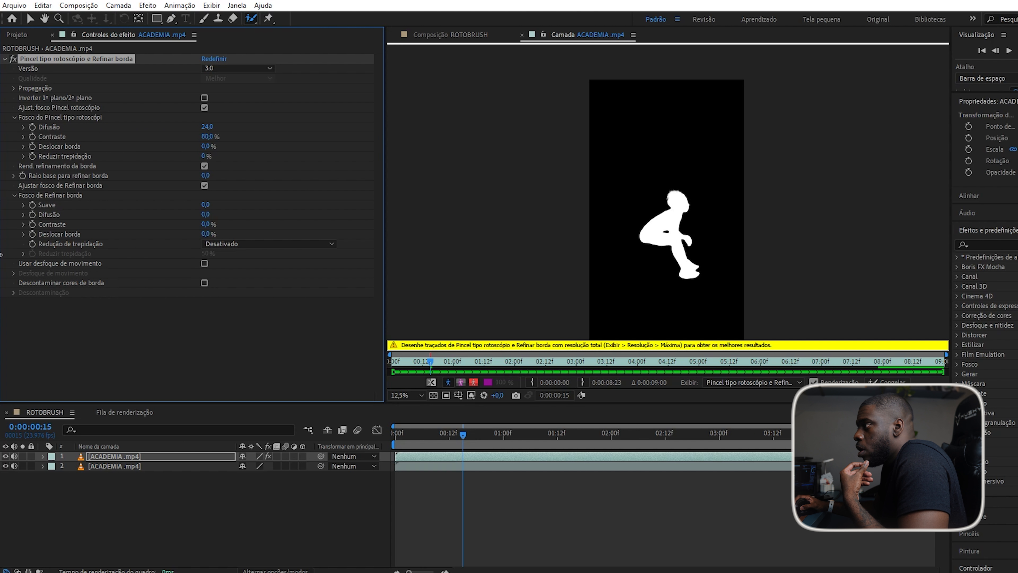
drag(207, 127, 2, 199)
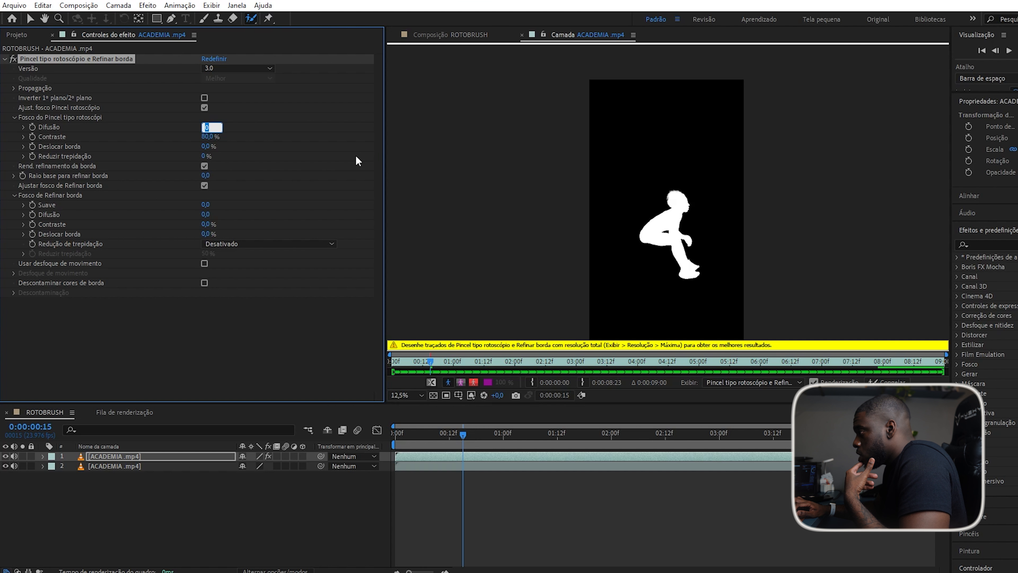
key(Return)
scroll(641, 203, up, 4)
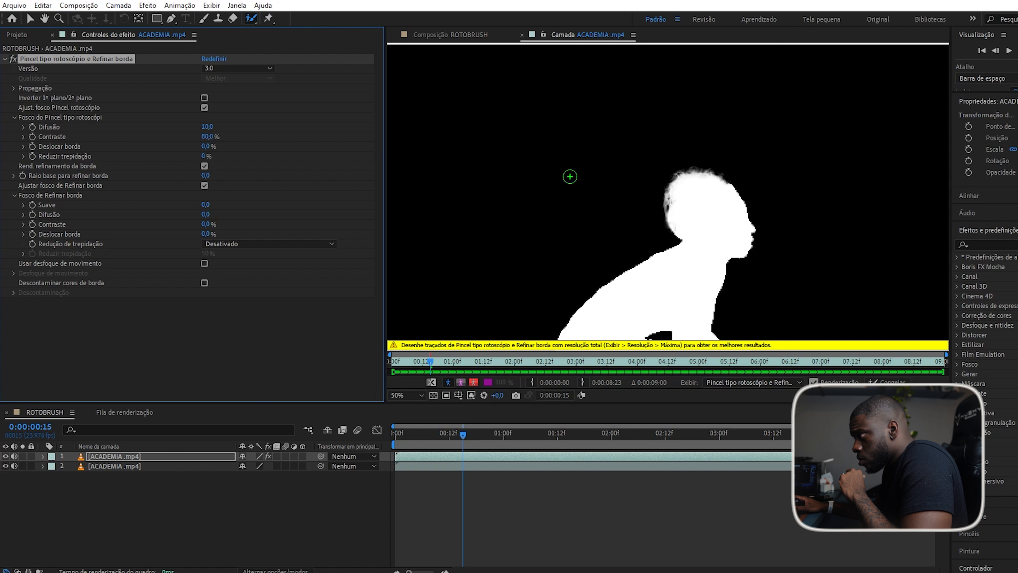
scroll(569, 177, down, 2)
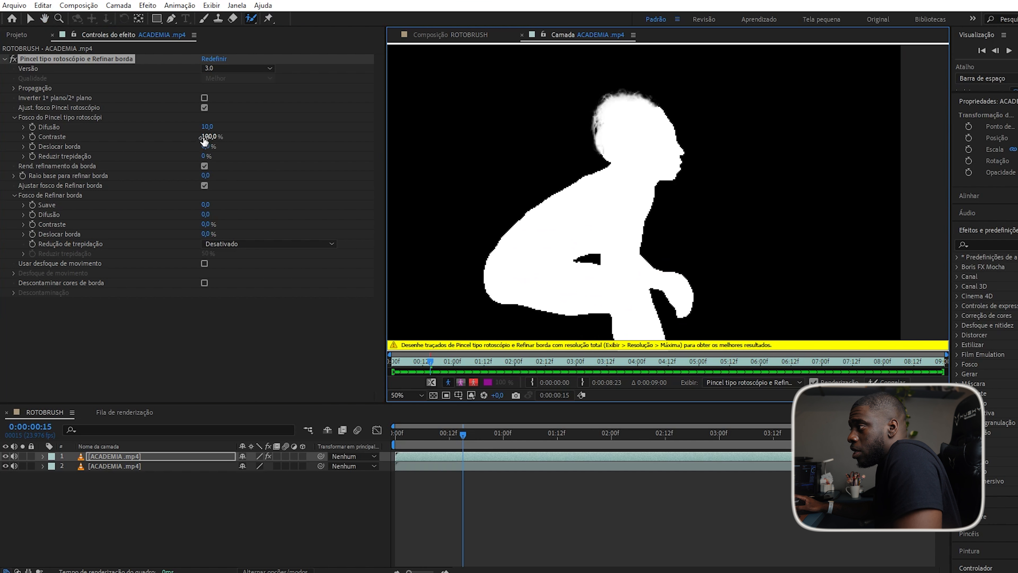
Set the matte Contrast to 80%, then test Shift Edge before resetting it to 0%.
drag(204, 140, 179, 143)
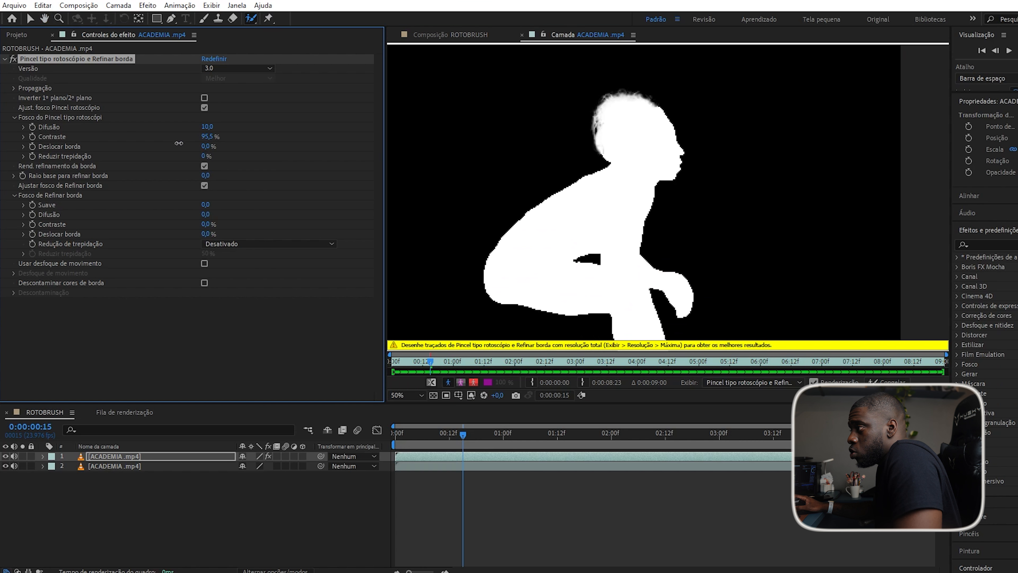
text(80)
key(Return)
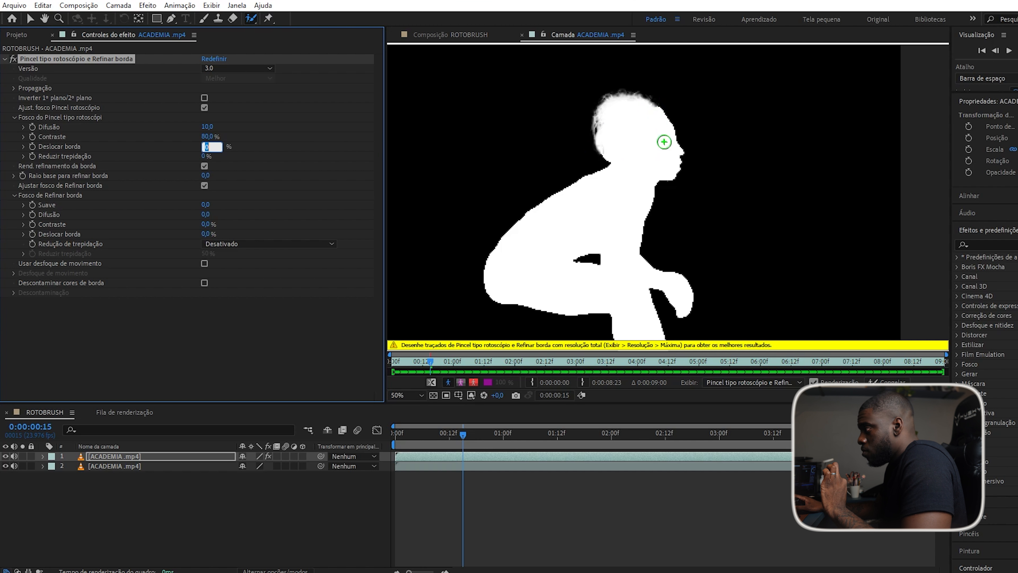
click(227, 146)
drag(211, 146, 411, 149)
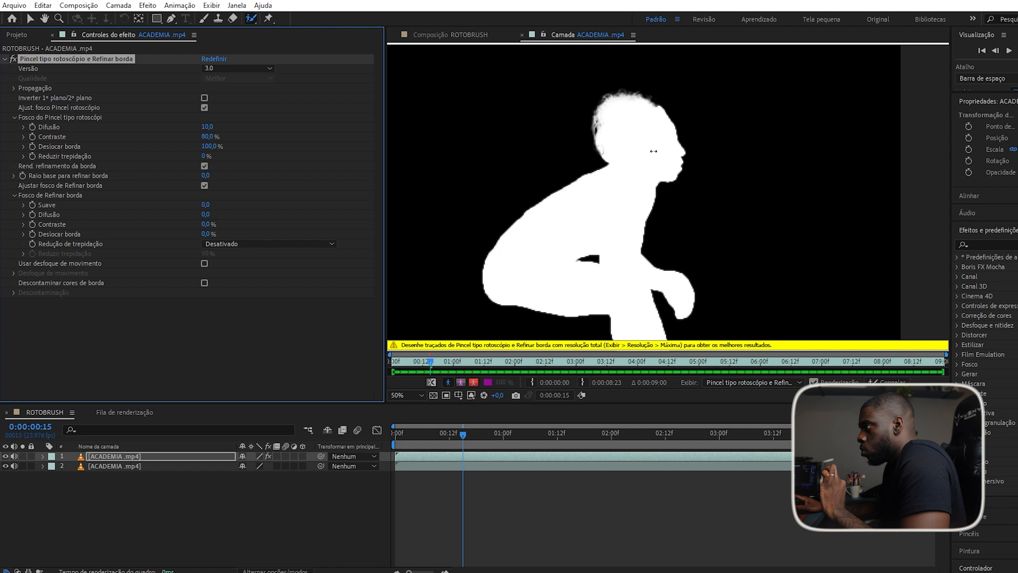
mouse_move(667, 152)
mouse_down()
mouse_move(259, 175)
mouse_move(438, 157)
mouse_move(280, 203)
mouse_move(341, 173)
mouse_move(329, 172)
mouse_move(452, 161)
mouse_up()
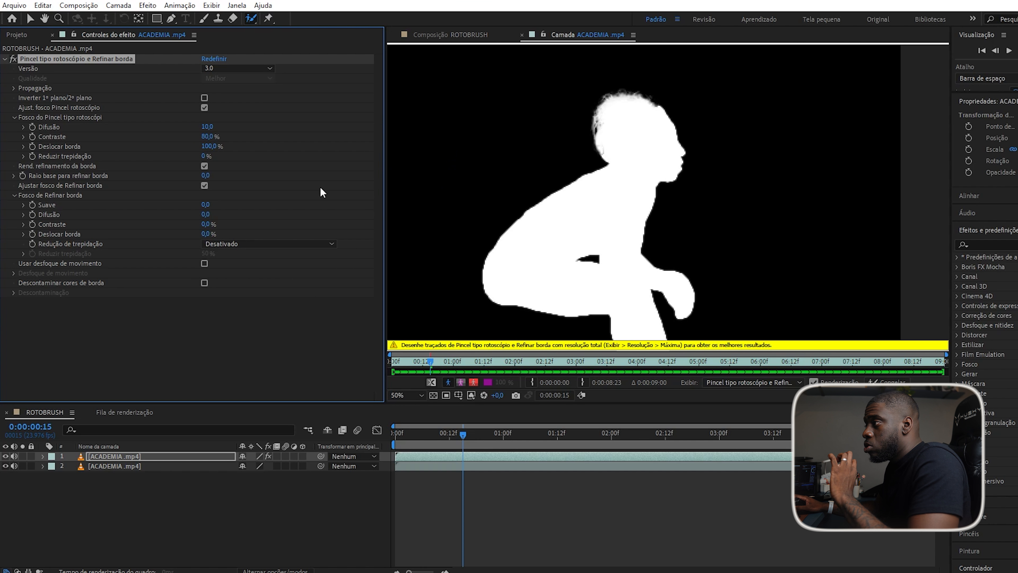
drag(216, 150, 1, 189)
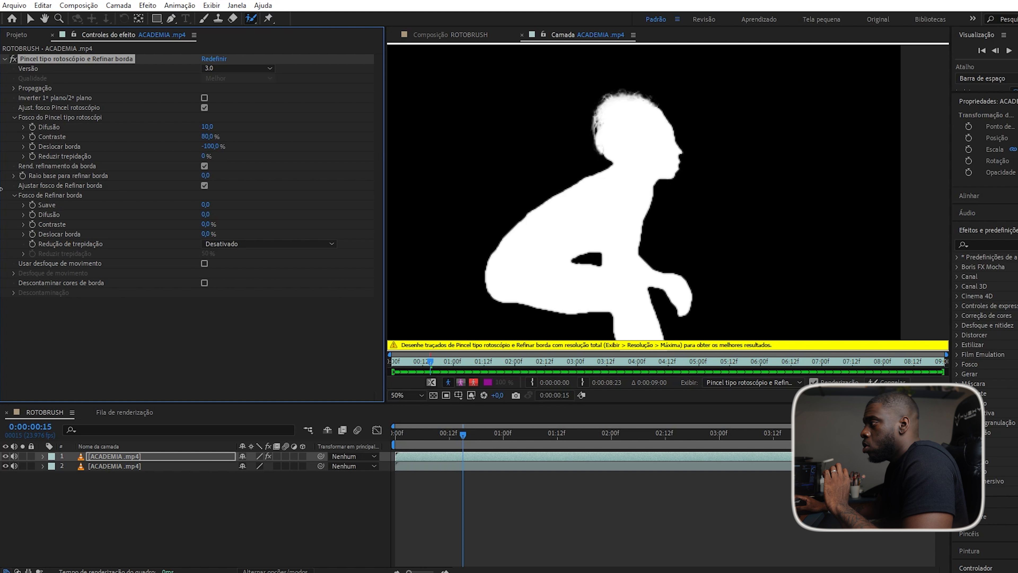
drag(251, 133, 275, 166)
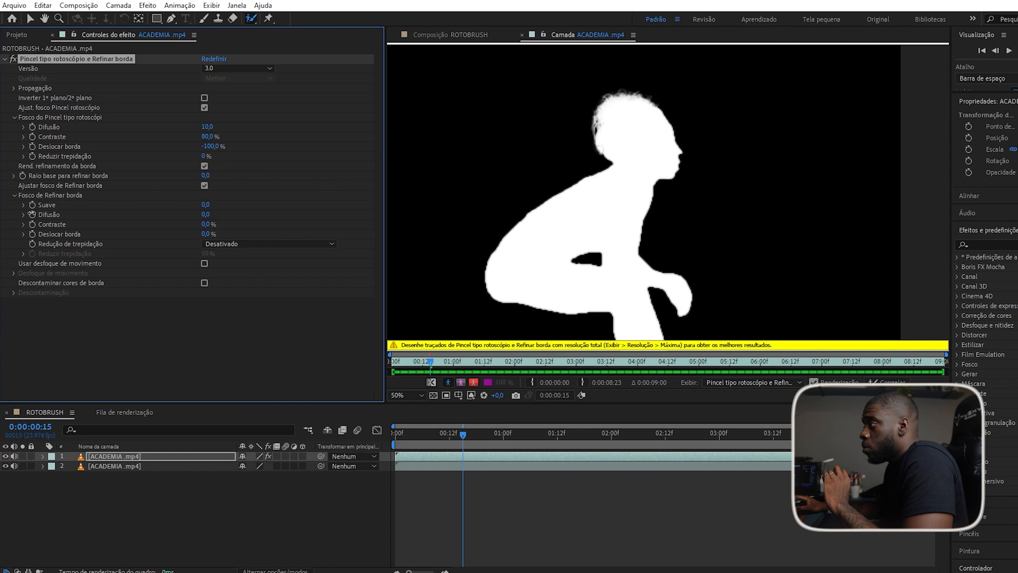
drag(180, 165, 165, 174)
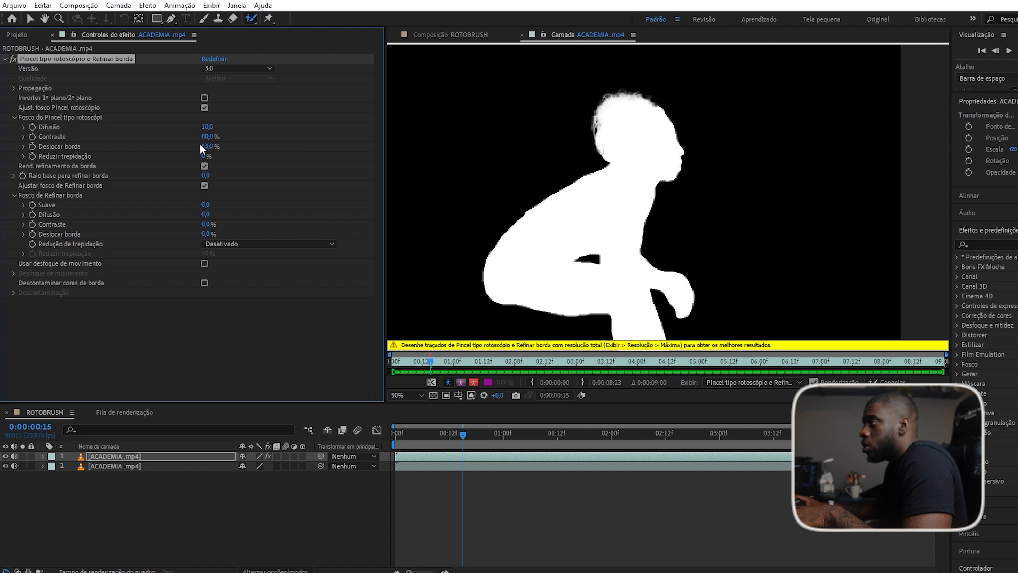
drag(208, 149, 211, 147)
click(211, 147)
key(Return)
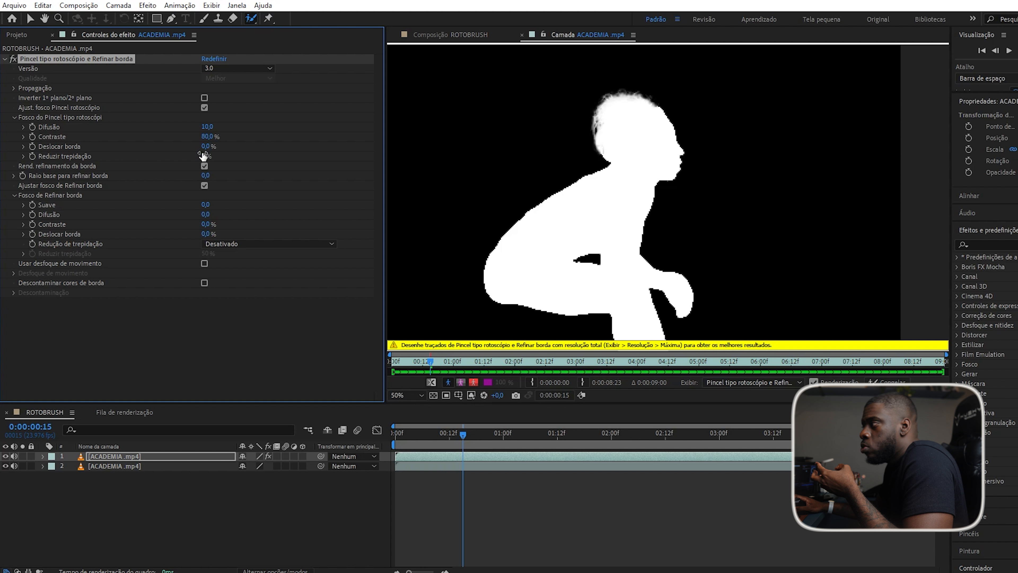
Compare Reduzir trepidação at 100% and 0% on the magnified neck edge, leaving it at 0%.
scroll(539, 209, up, 2)
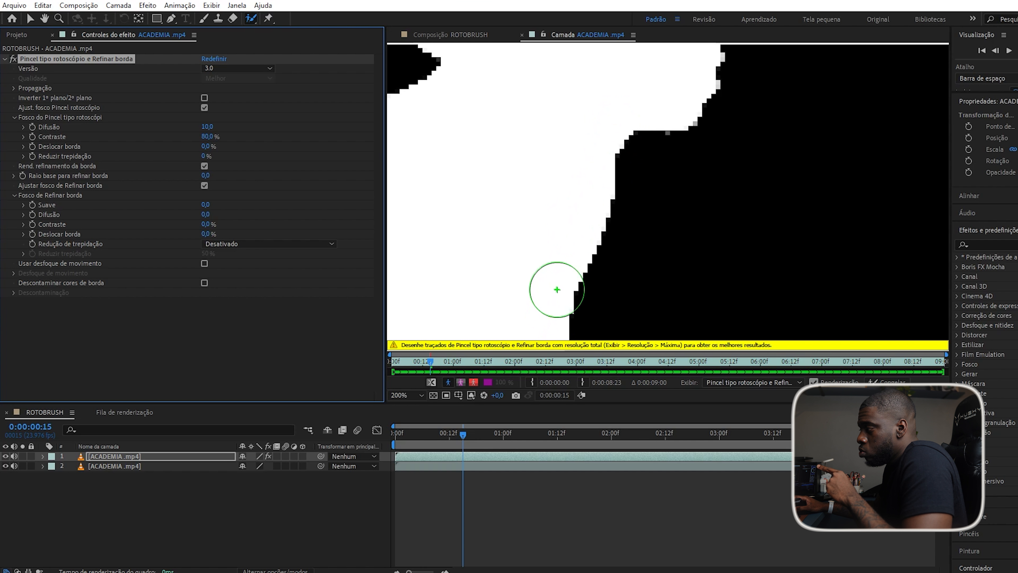
scroll(556, 290, down, 2)
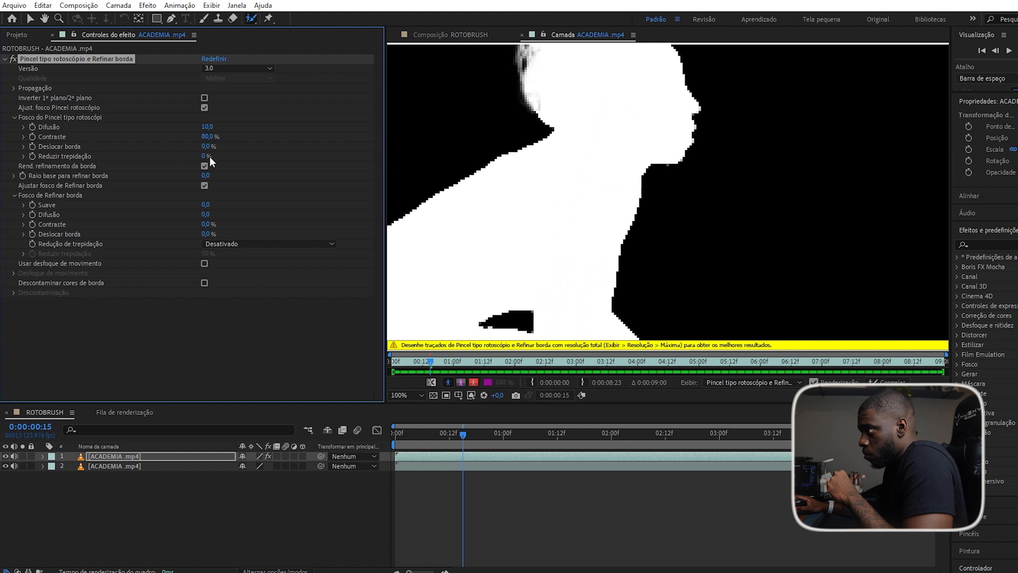
drag(205, 155, 563, 142)
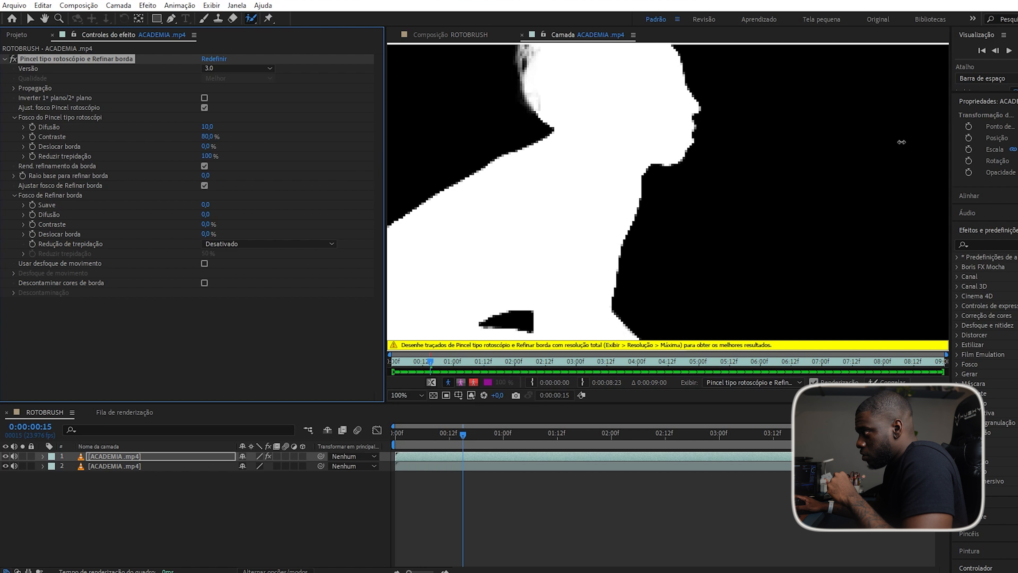
drag(901, 142, 589, 203)
scroll(616, 229, up, 4)
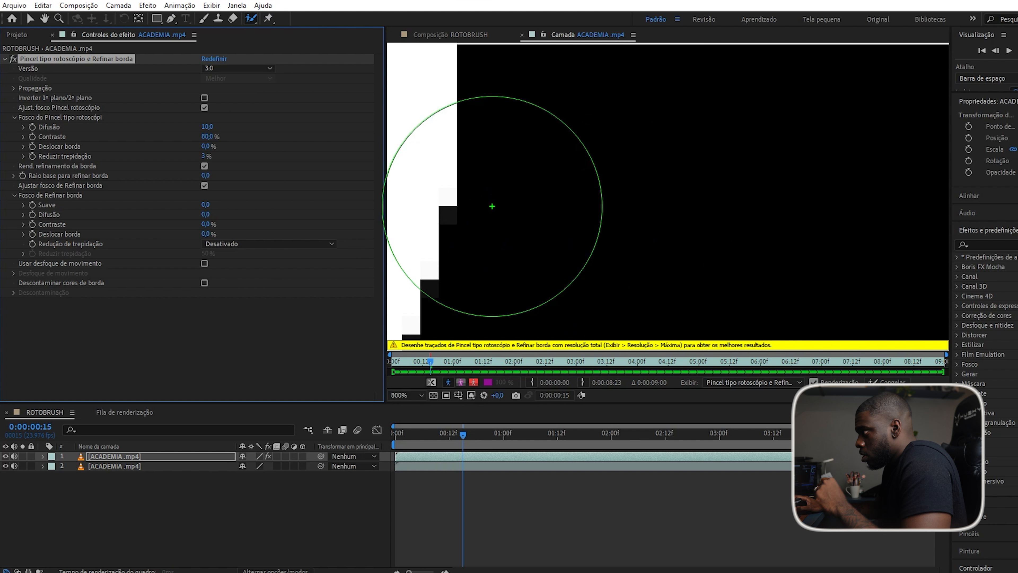
drag(493, 186, 716, 147)
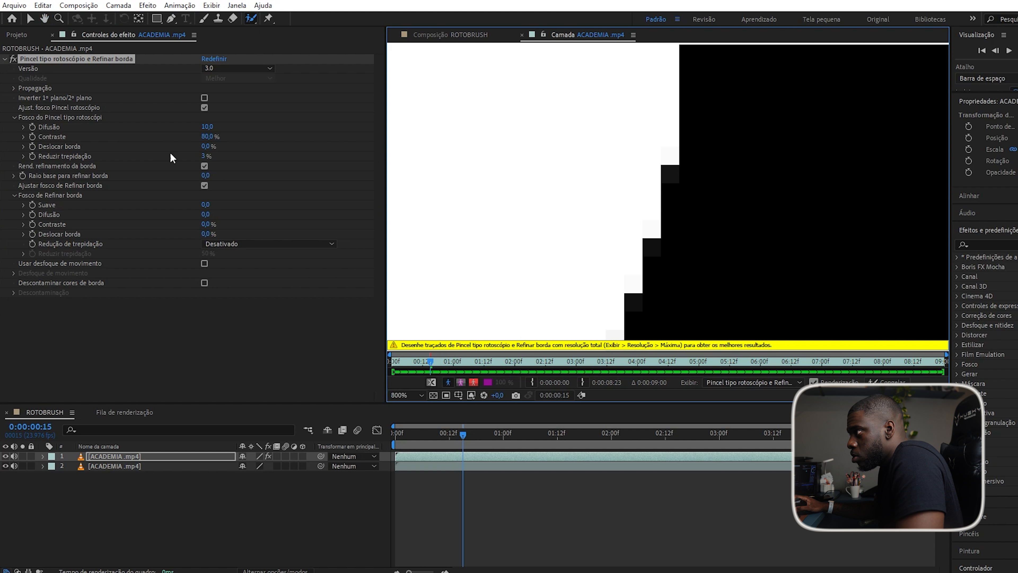
drag(206, 156, 33, 185)
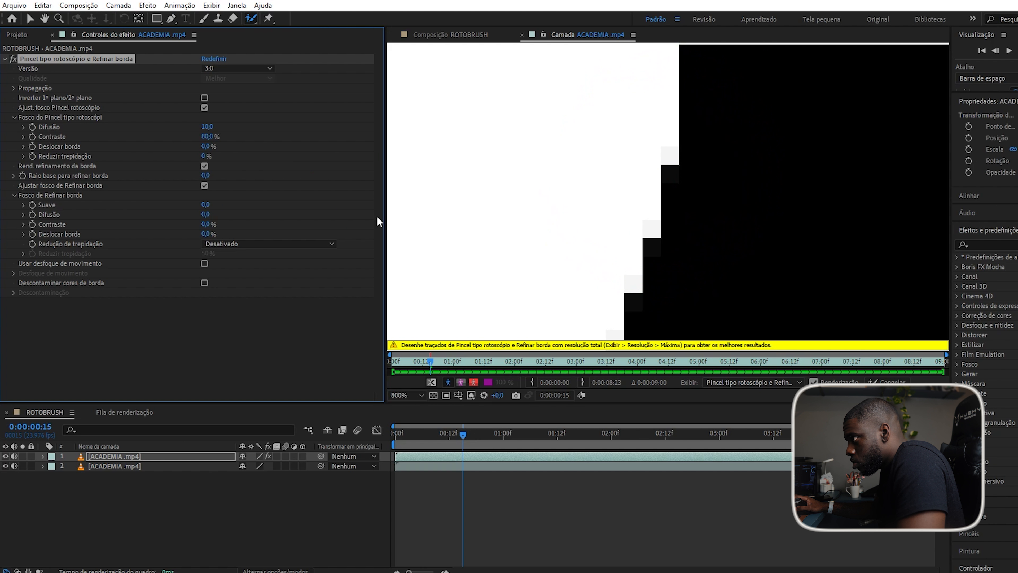
drag(202, 154, 361, 152)
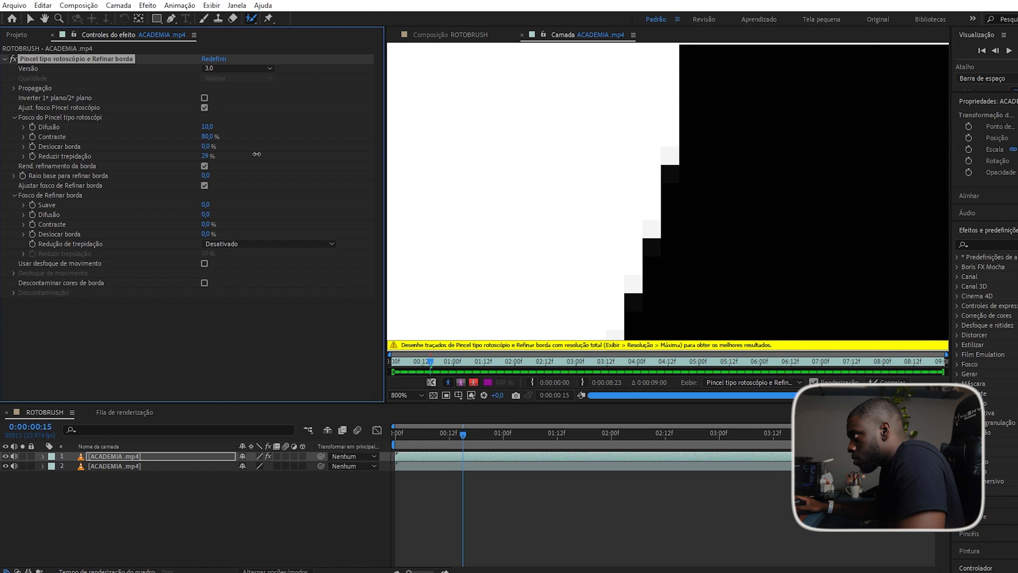
scroll(640, 159, down, 6)
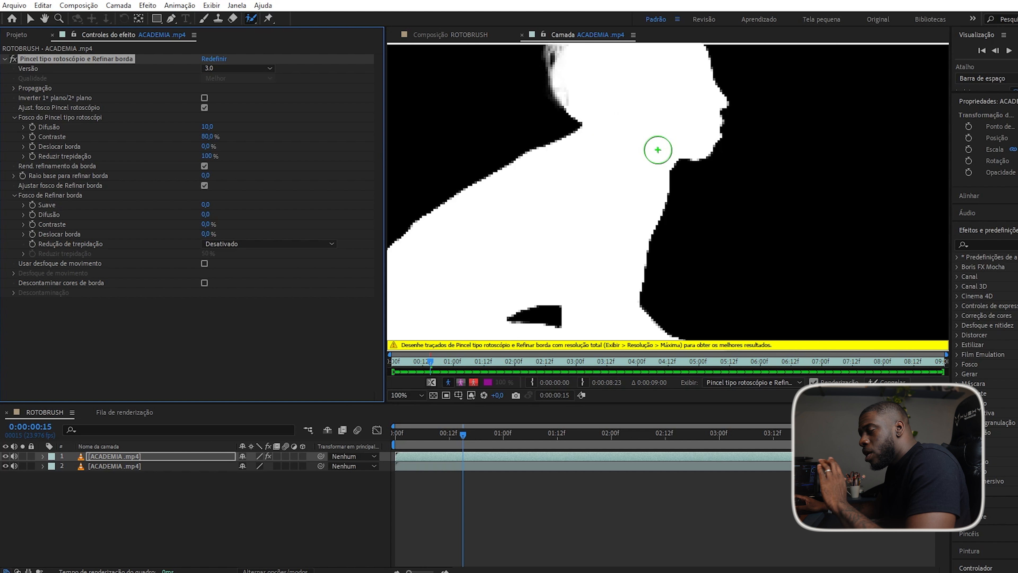
scroll(725, 209, down, 1)
scroll(453, 188, up, 1)
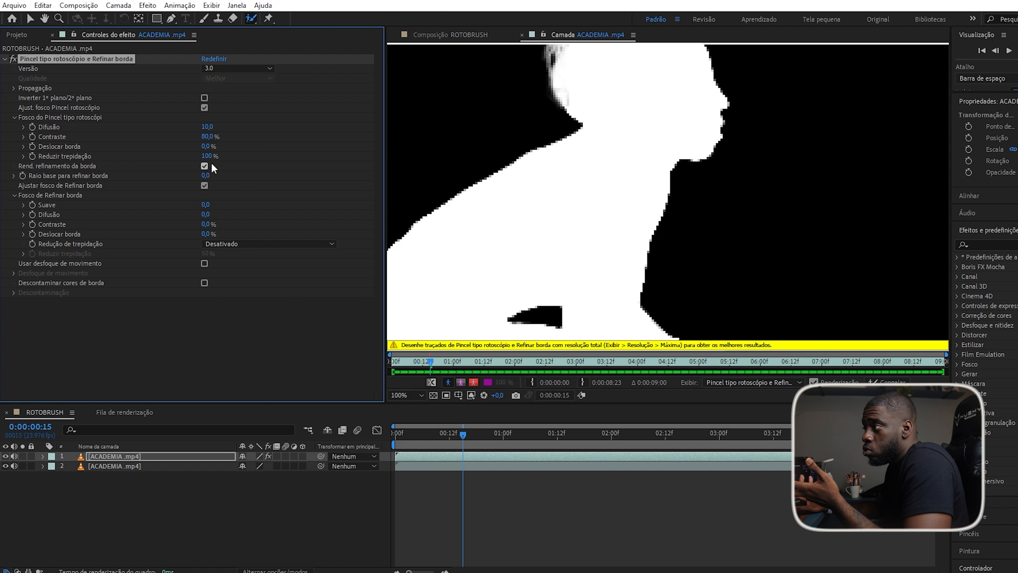
drag(209, 156, 130, 163)
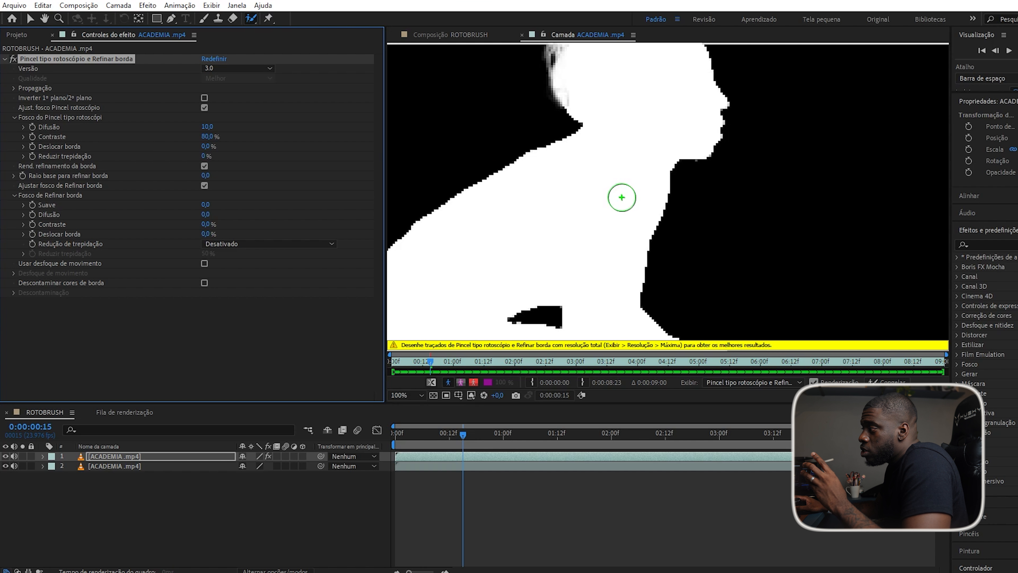
scroll(605, 213, down, 1)
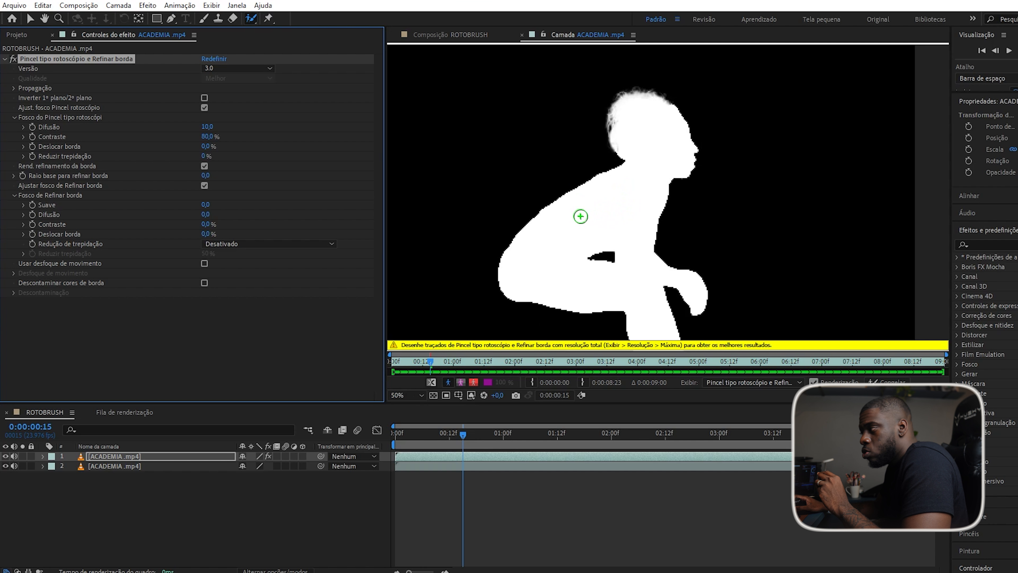
scroll(567, 143, up, 1)
scroll(567, 142, up, 1)
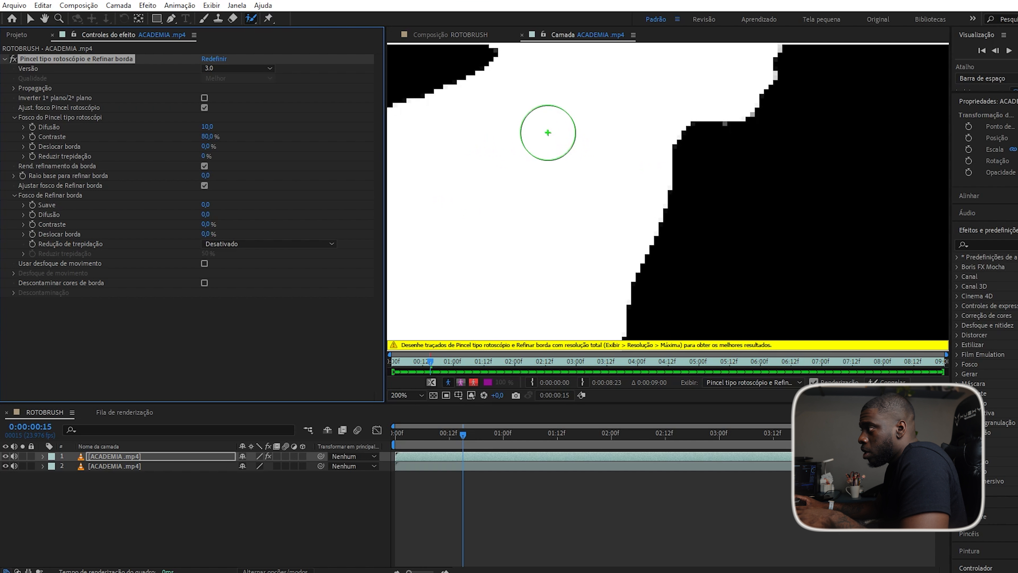
scroll(536, 139, up, 1)
Add a foreground stroke on the woman's neck, compare against the colour footage, then return to Alpha view.
click(511, 152)
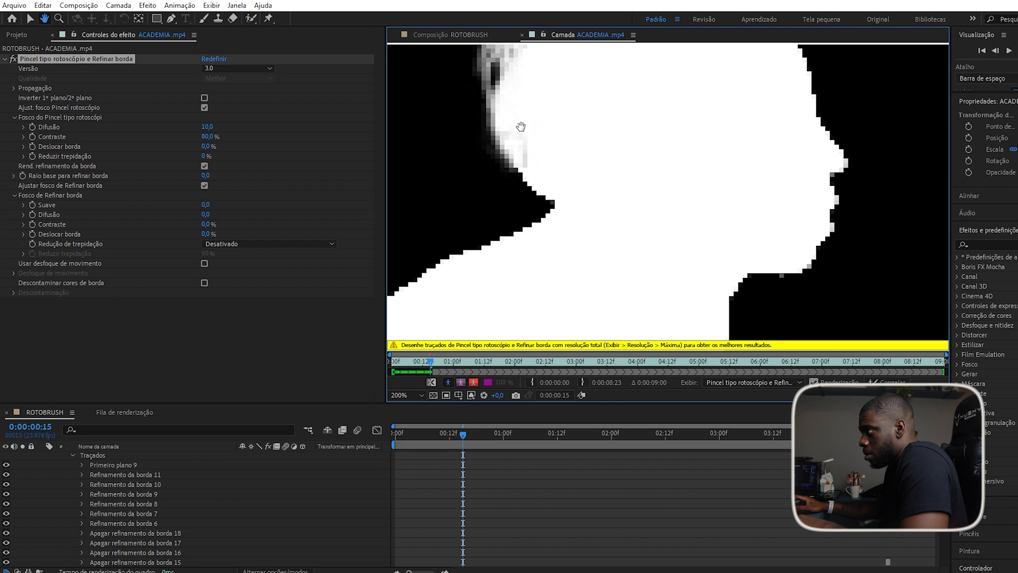
scroll(565, 178, up, 1)
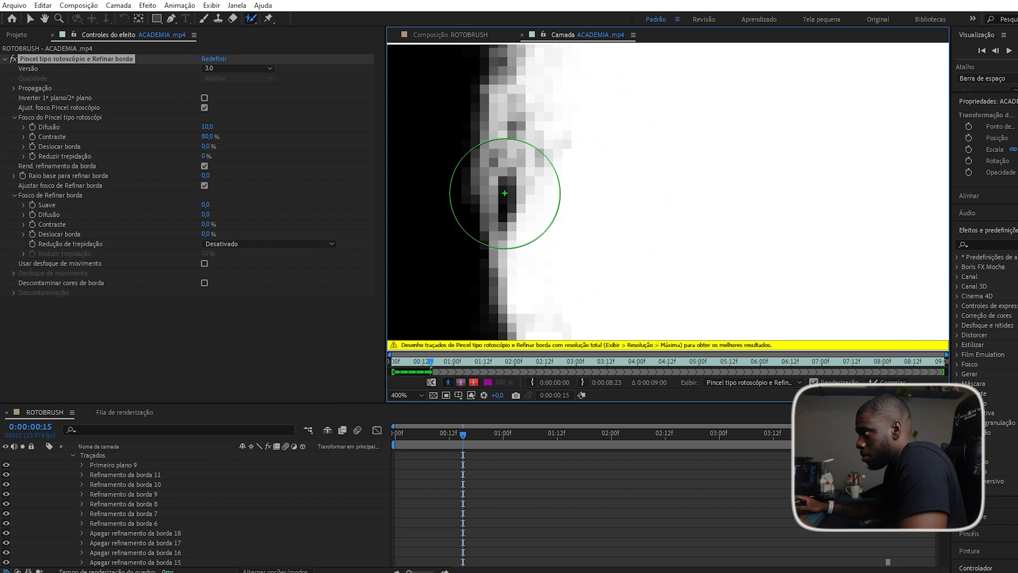
click(448, 383)
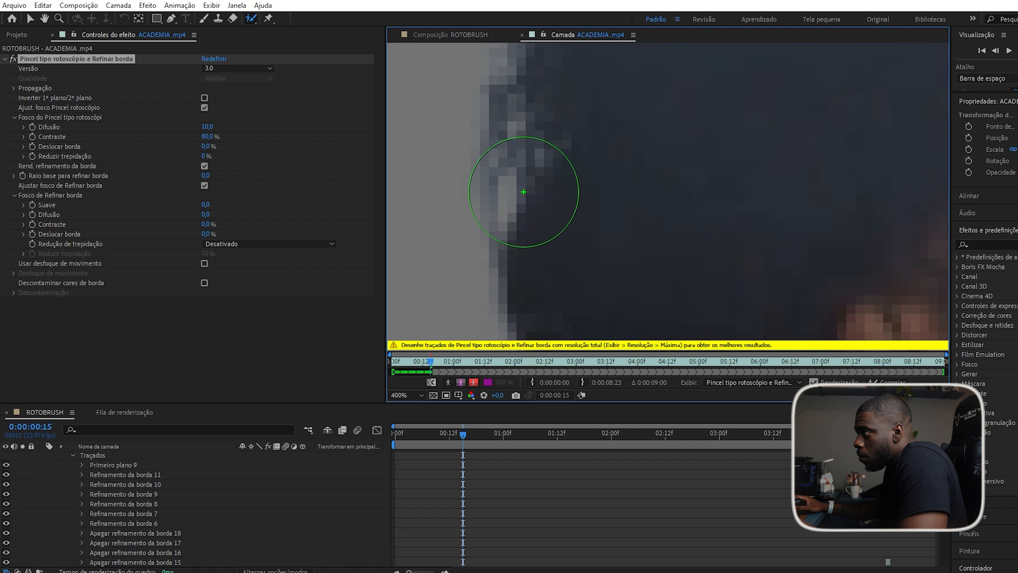
key(comma)
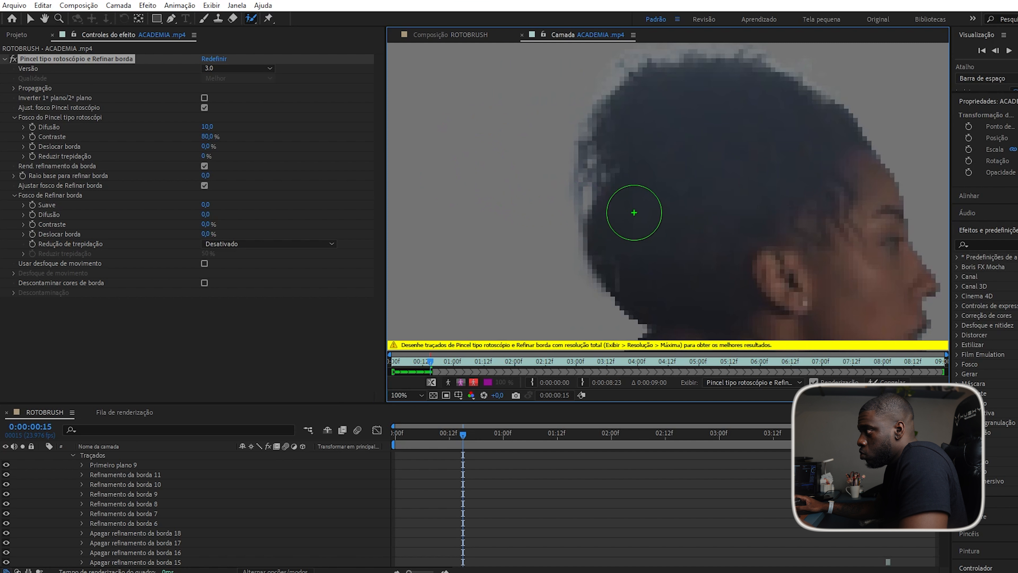
key(comma)
key(comma)
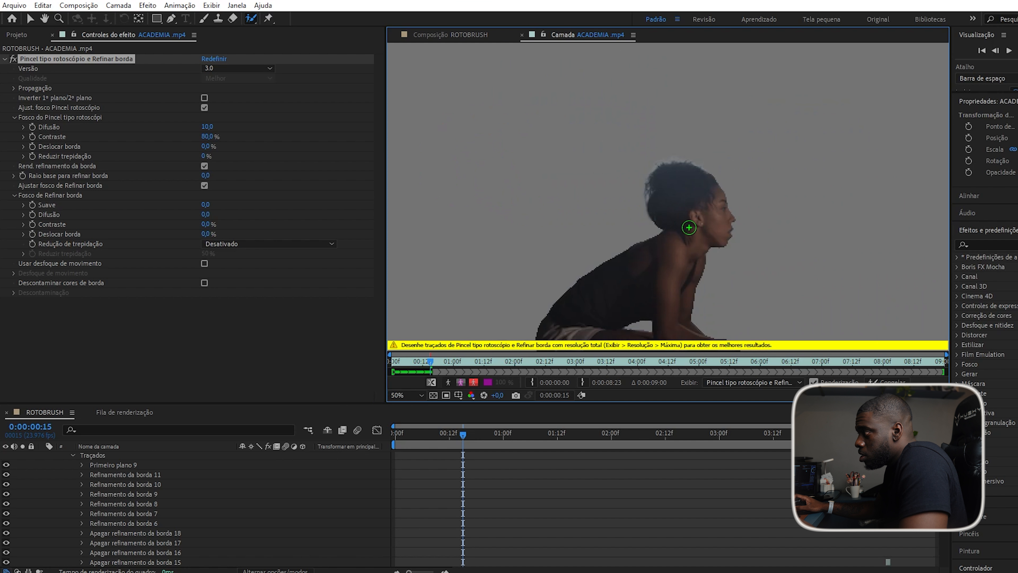
key(period)
key(period)
key(comma)
key(comma)
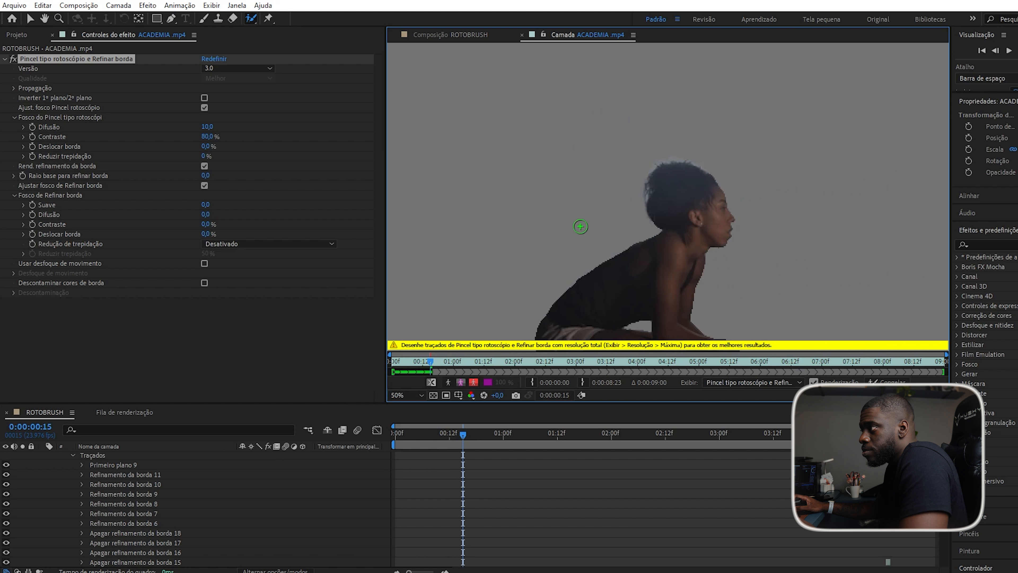
drag(551, 225, 535, 140)
click(448, 382)
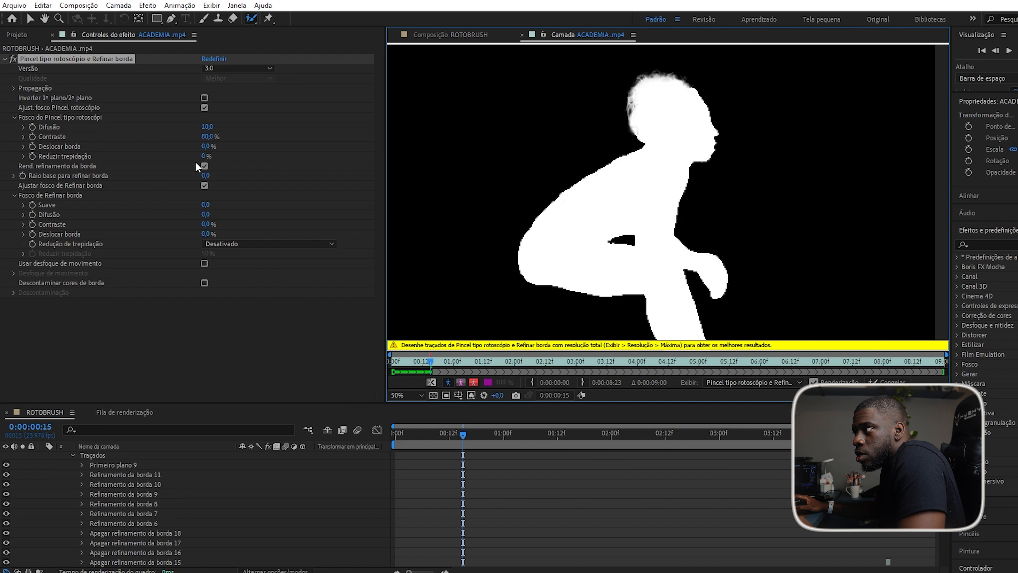
Toggle refine-edge rendering and test Suave, Difusão, Contraste and Deslocar borda, resetting each to 0.
click(205, 166)
click(205, 166)
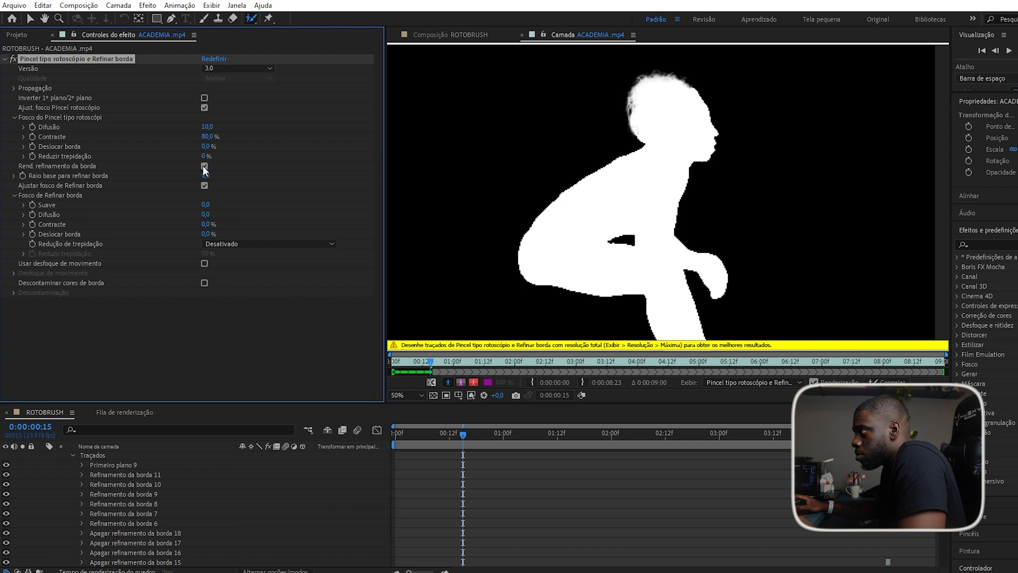
click(204, 166)
click(204, 166)
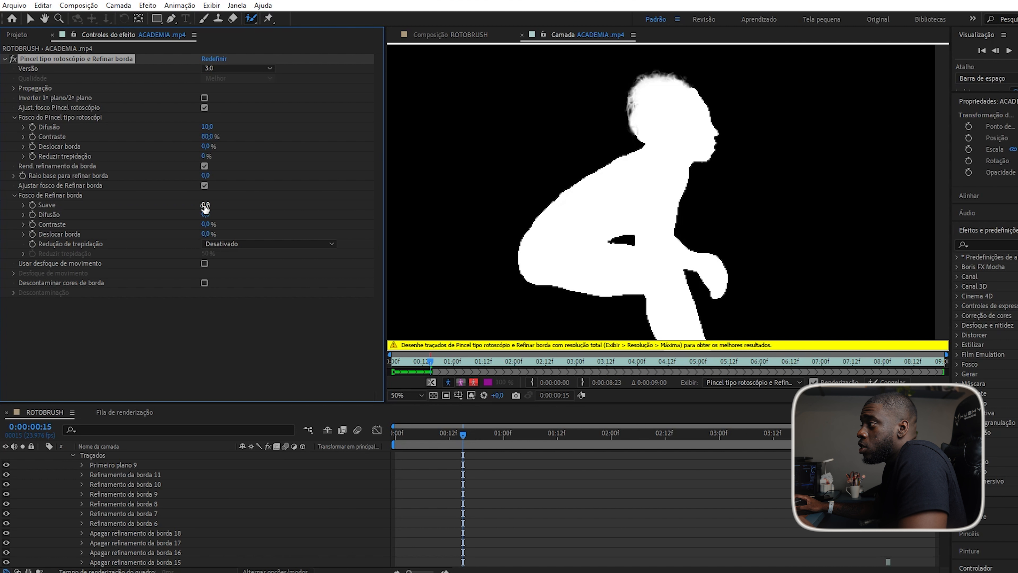
drag(428, 196, 451, 196)
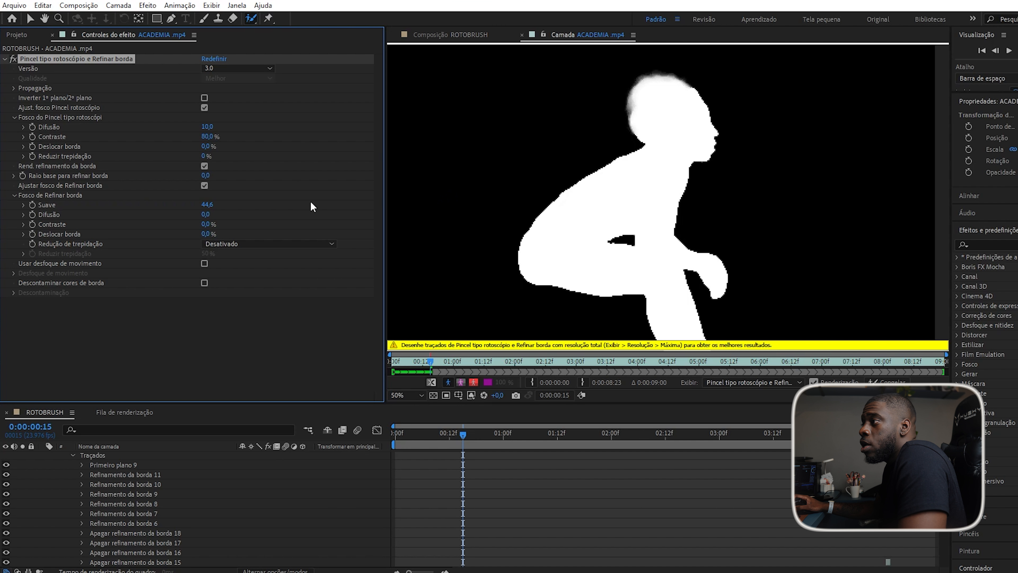
key(ctrl+z)
drag(207, 215, 168, 335)
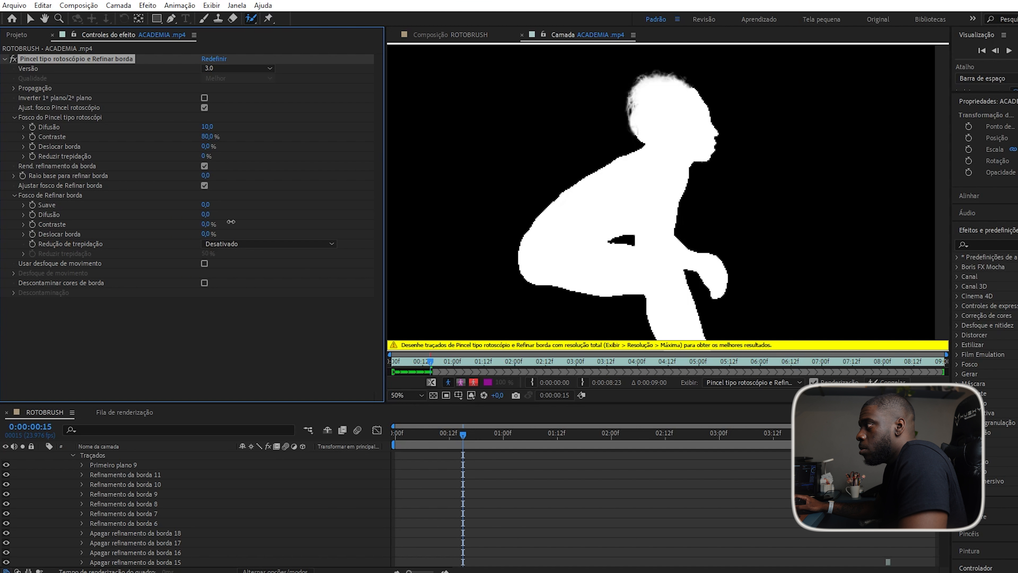
drag(208, 223, 563, 215)
drag(500, 235, 327, 255)
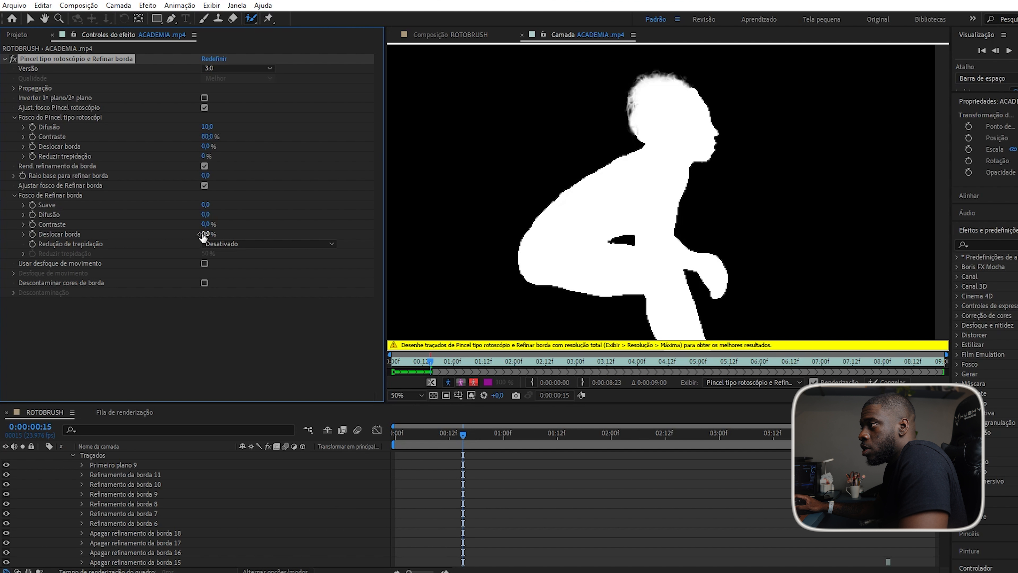
drag(203, 233, 480, 210)
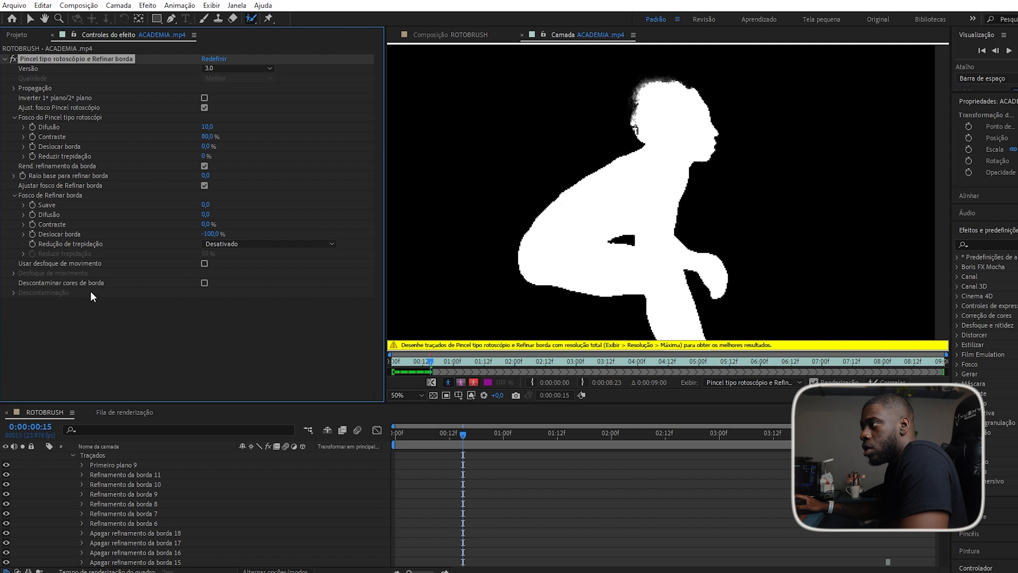
key(ctrl+z)
Set the chatter reduction to Mais detalhado, giving Reduzir trepidação 50%.
click(249, 243)
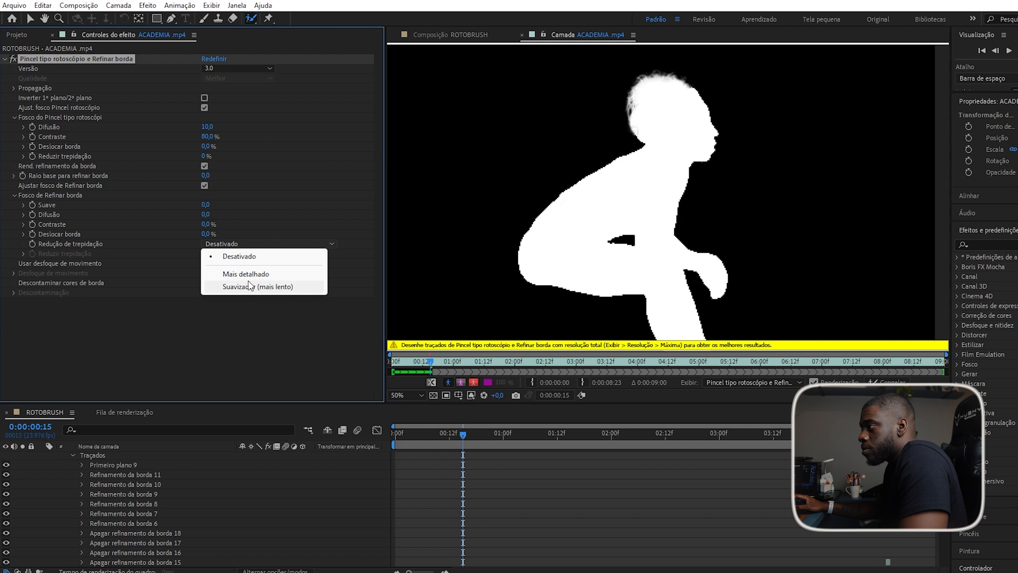
click(242, 274)
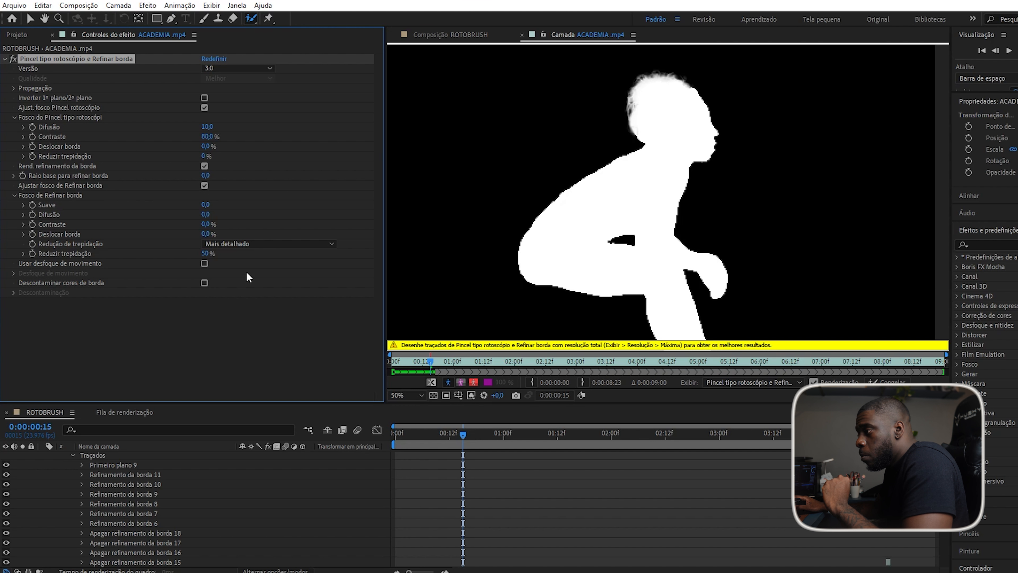
scroll(264, 501, down, 10)
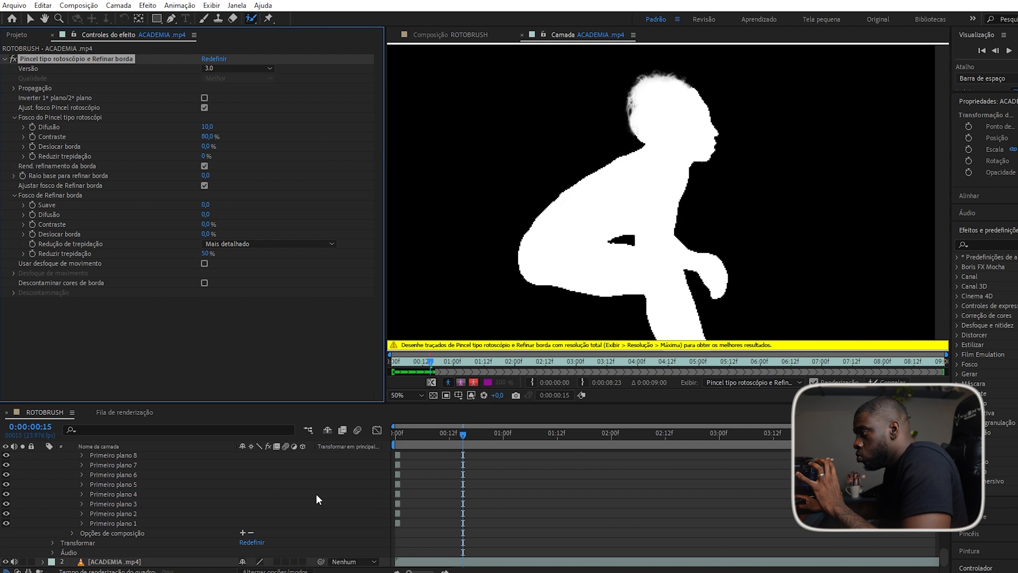
Return to frame 0:00:00:00 and freeze the Roto Brush across all 122 frames.
scroll(366, 509, up, 15)
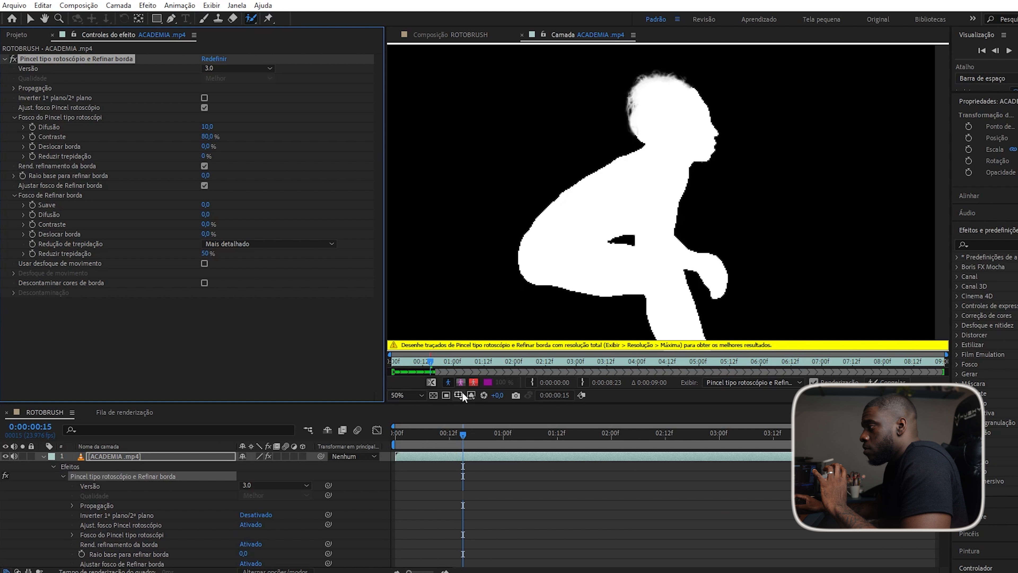
drag(468, 361, 381, 376)
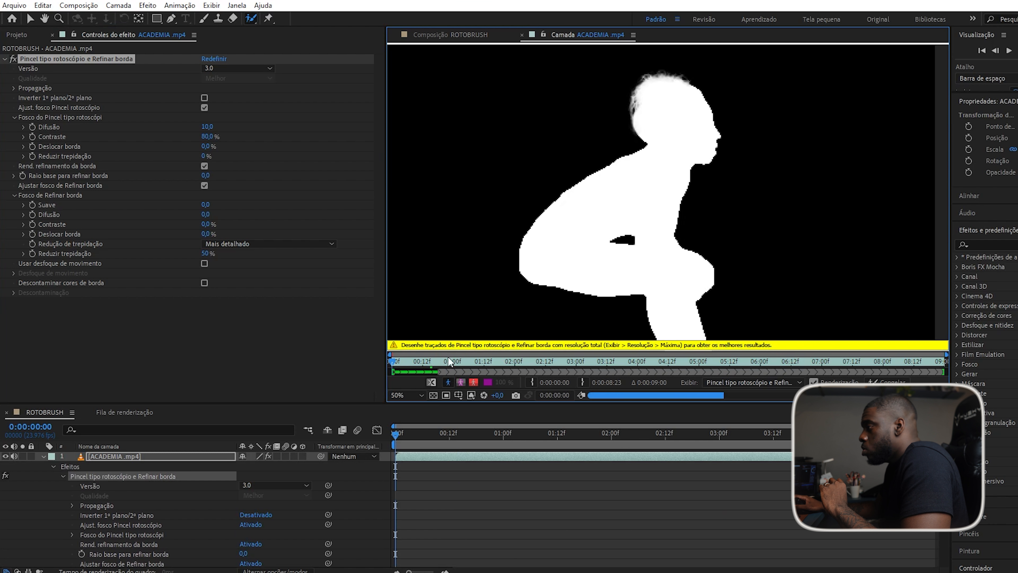
click(888, 382)
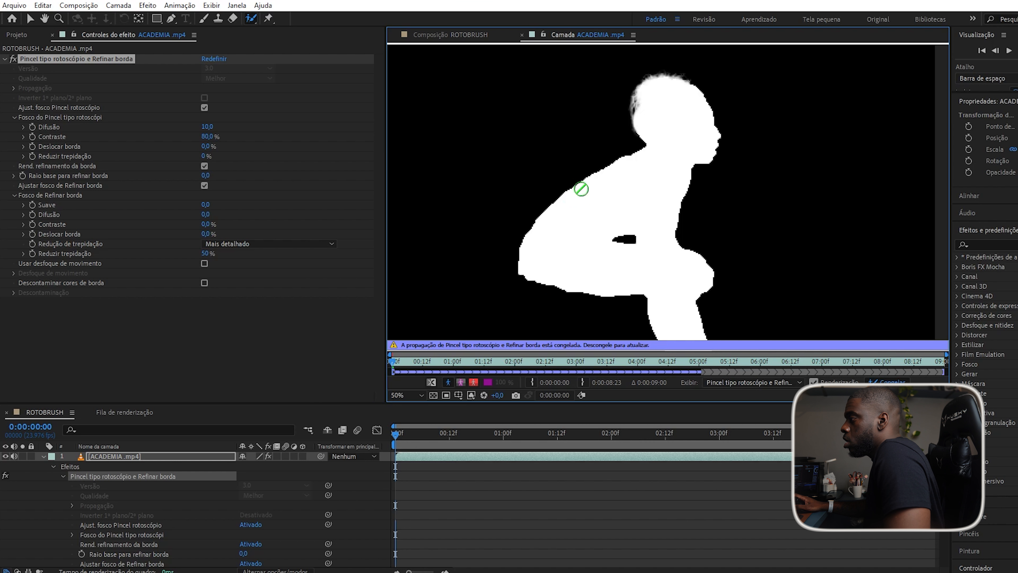
click(587, 162)
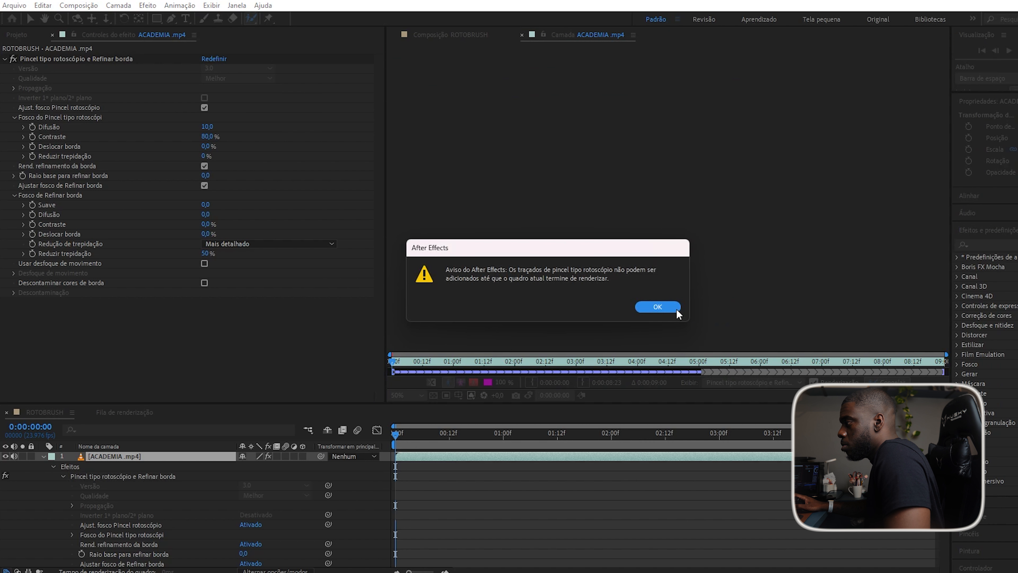
click(658, 307)
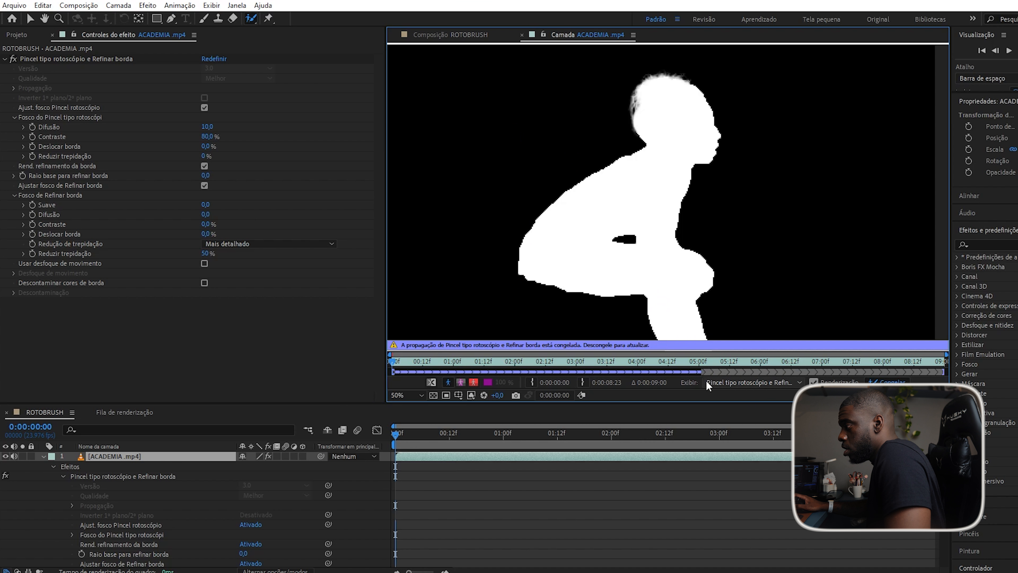
drag(433, 361, 700, 361)
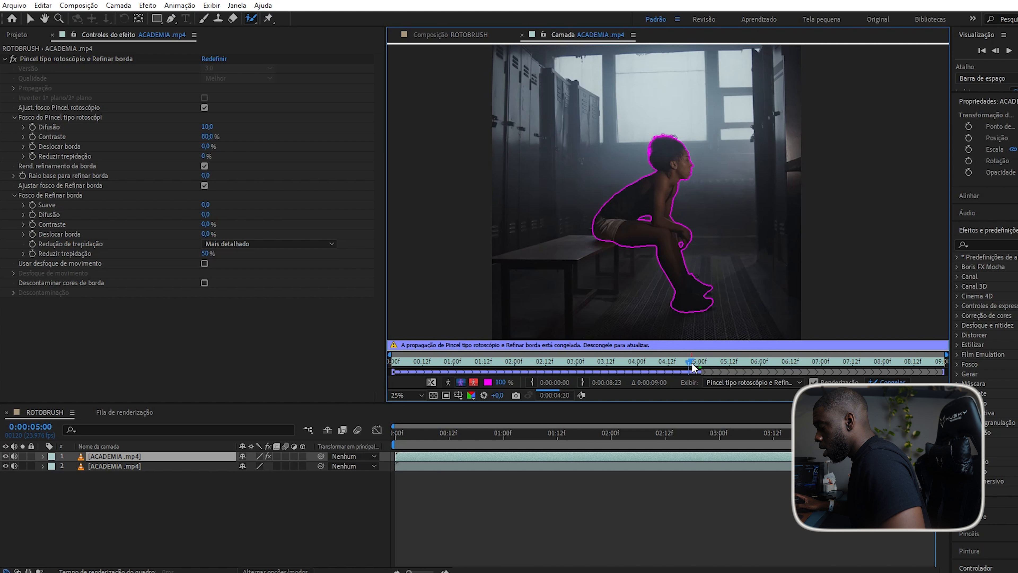
scroll(729, 370, down, 1)
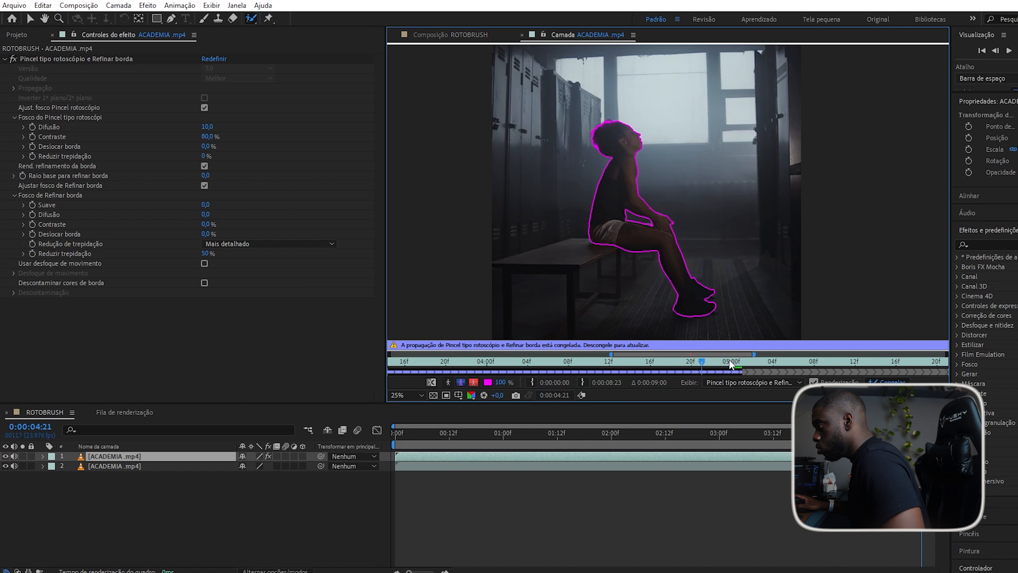
click(730, 362)
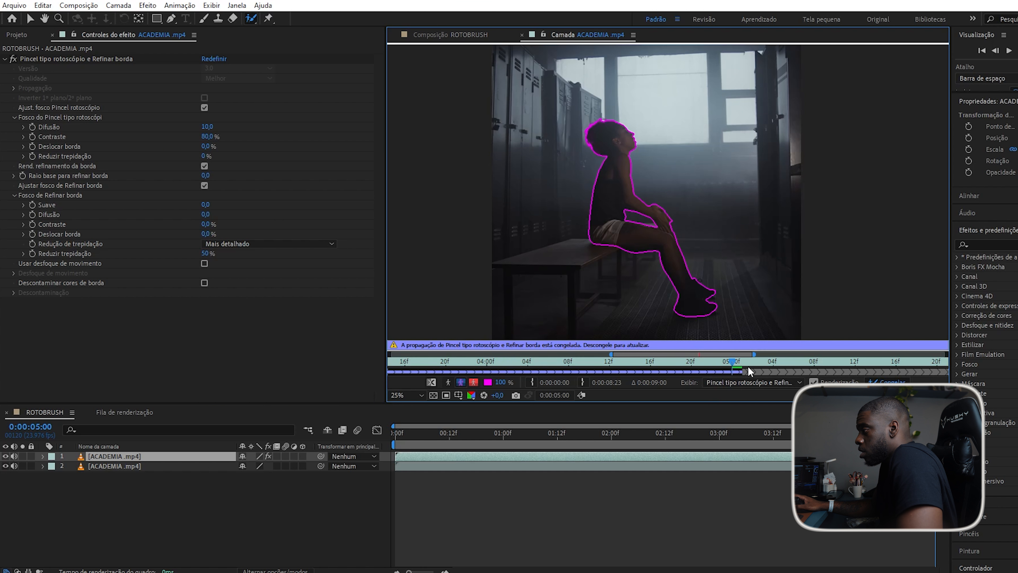
drag(748, 365, 955, 363)
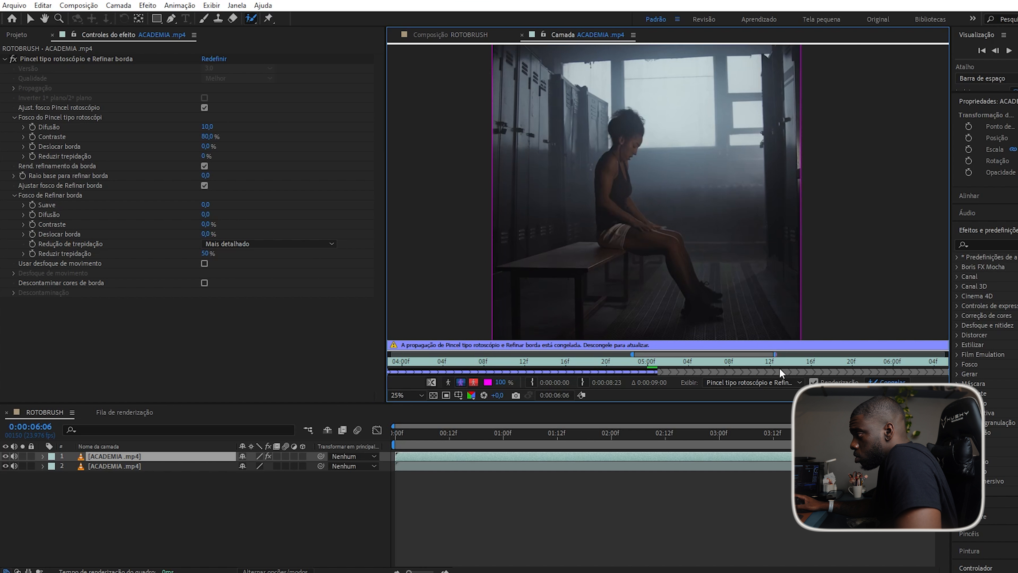
drag(647, 361, 652, 363)
scroll(653, 372, down, 1)
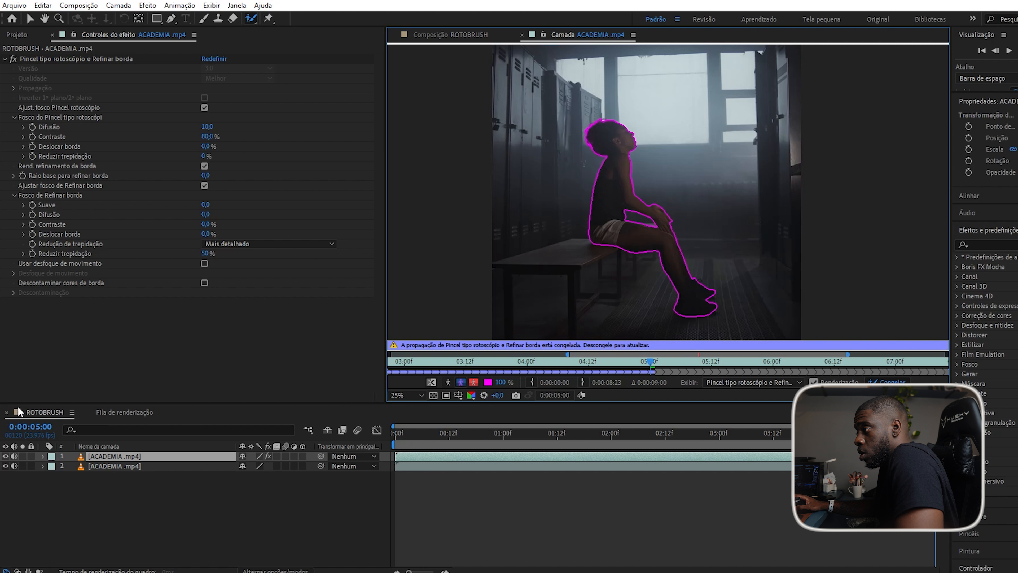
click(169, 496)
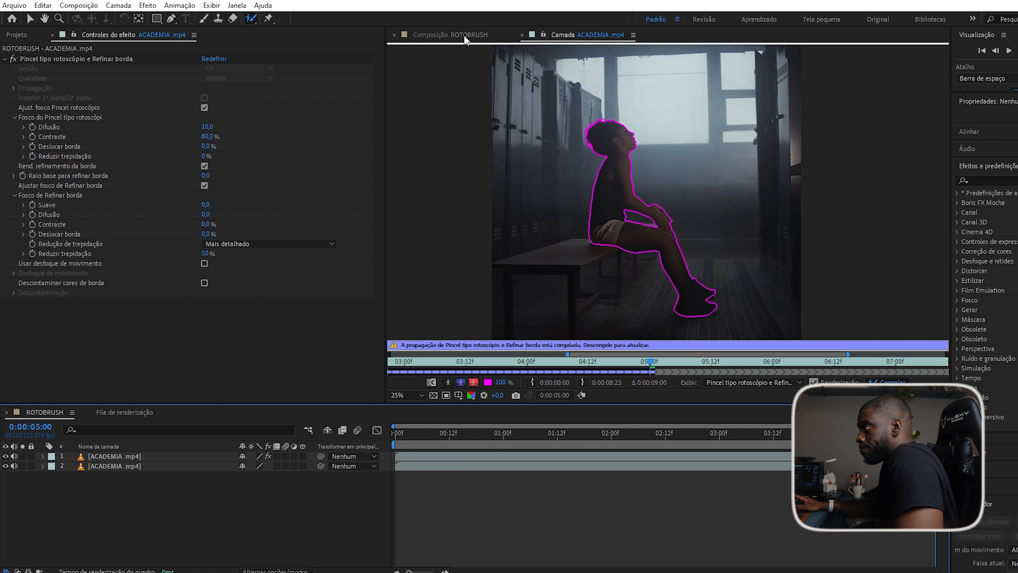
Switch to the ROTOBRUSH composition at its start and hide background layer 2.
click(465, 40)
scroll(605, 204, down, 1)
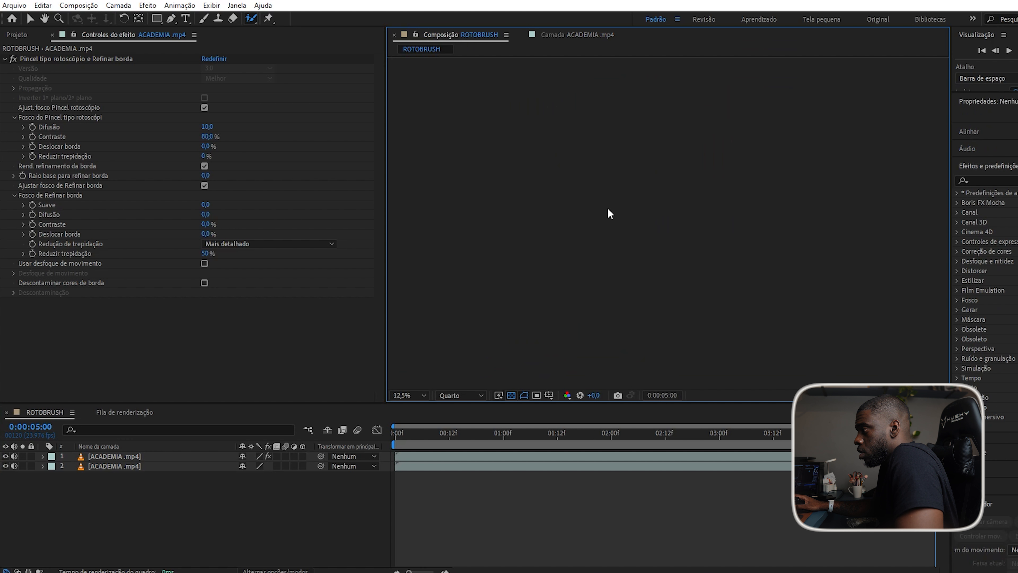
key(Home)
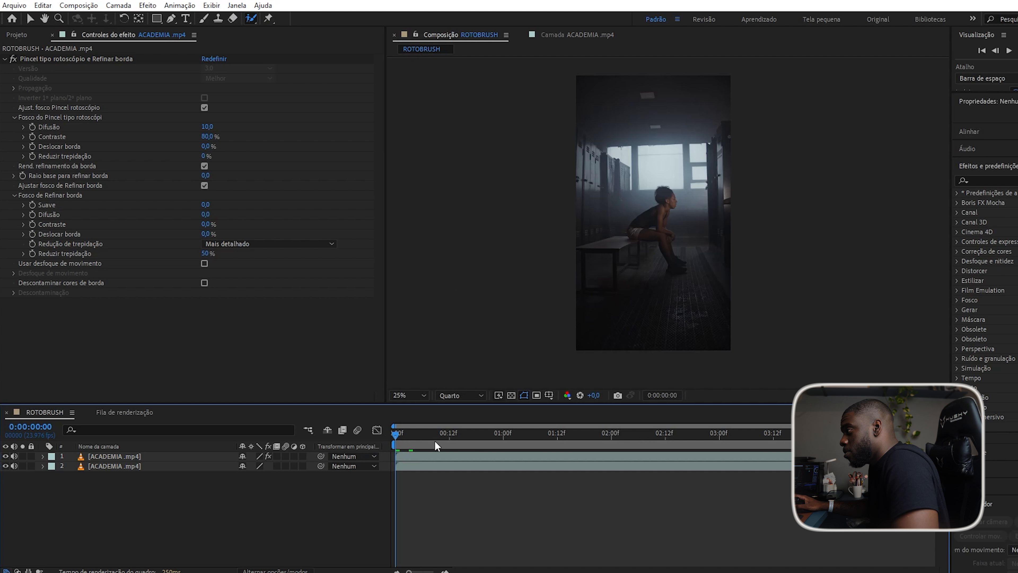
drag(411, 438, 390, 445)
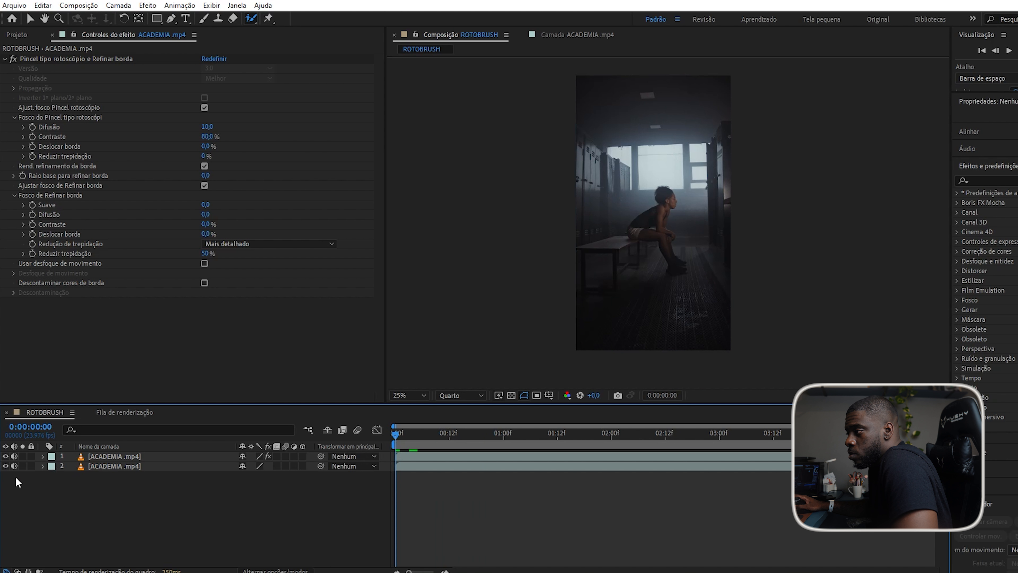
click(6, 466)
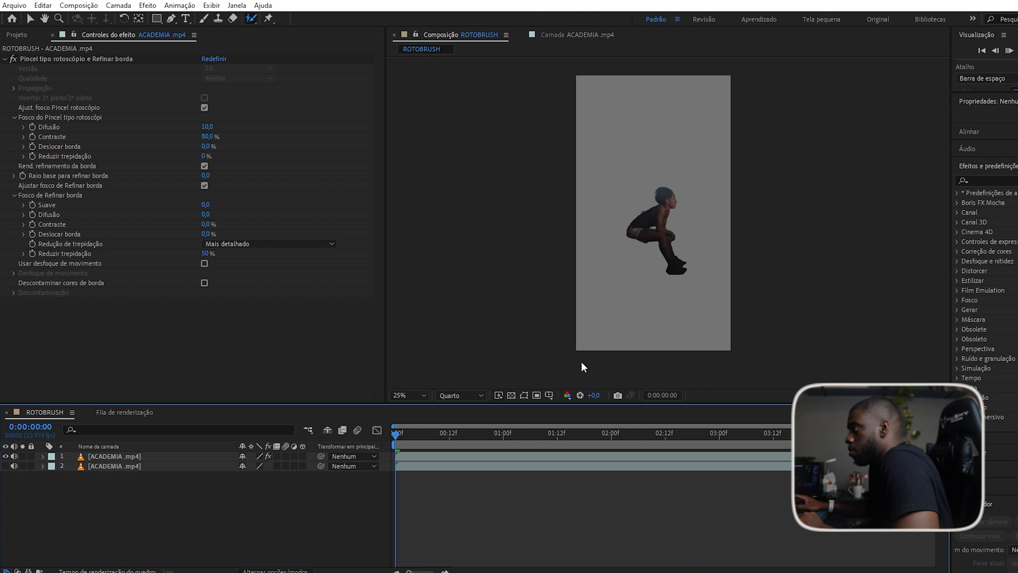
Preview the cut-out woman from 2:15 to 3:09, then turn the ACADEMIA.mp4 layer back on.
key(space)
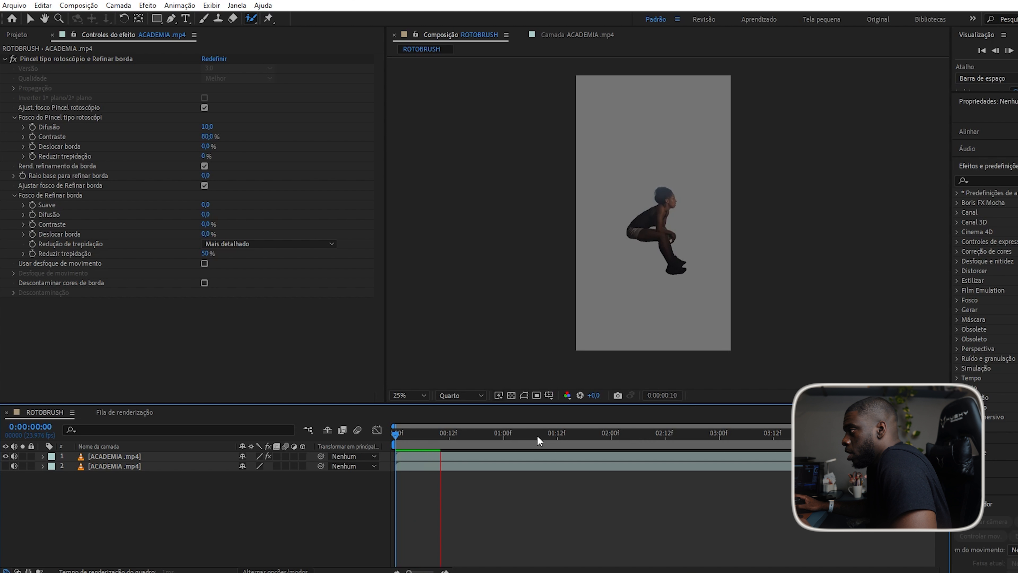
drag(482, 440, 665, 440)
scroll(660, 185, up, 2)
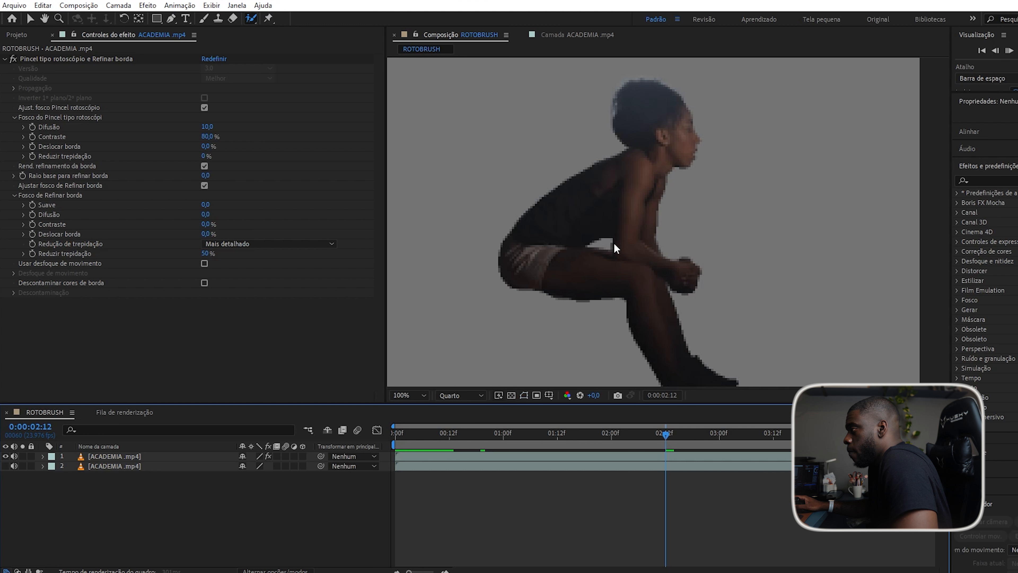
scroll(614, 244, down, 1)
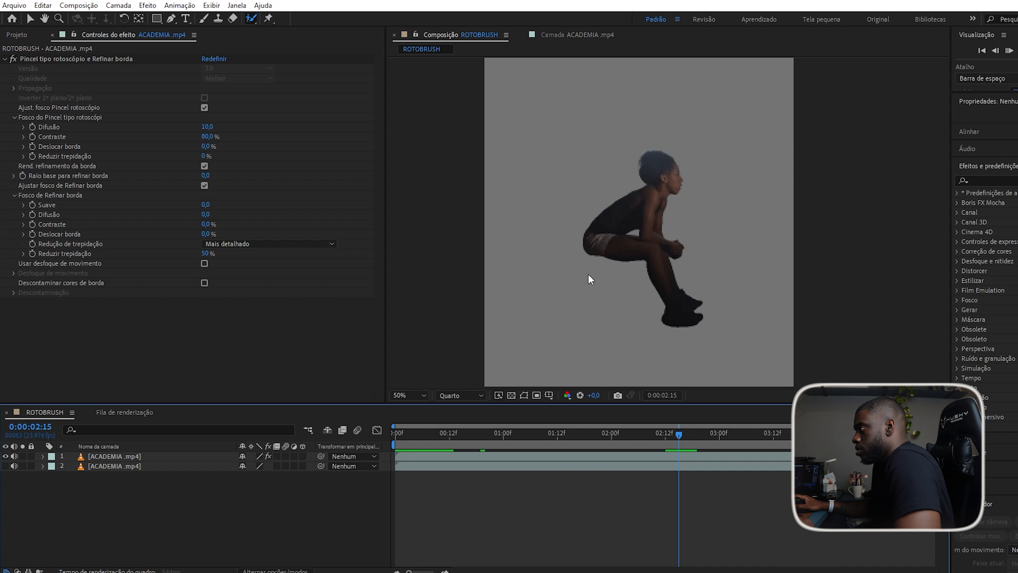
key(space)
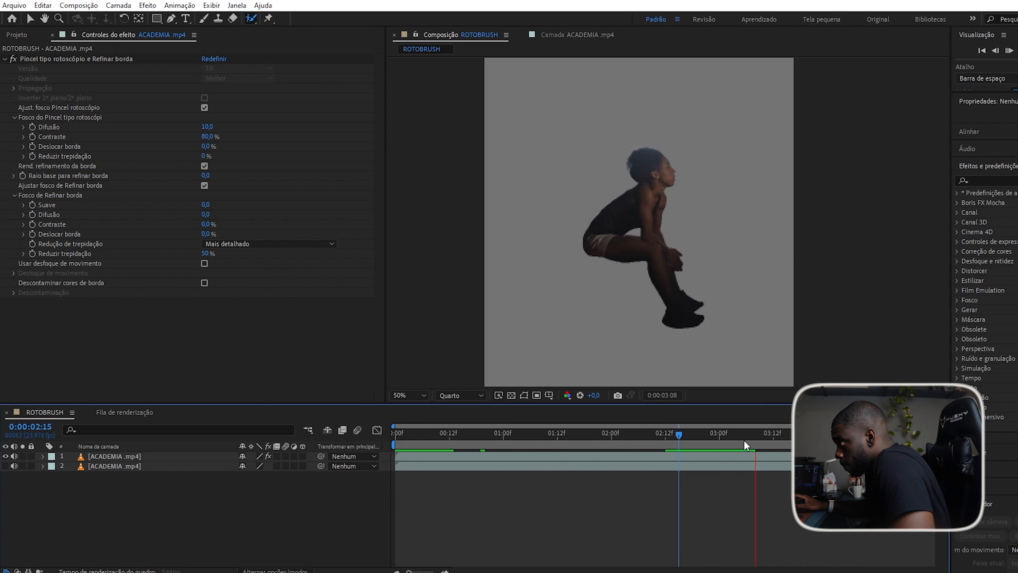
key(space)
click(6, 466)
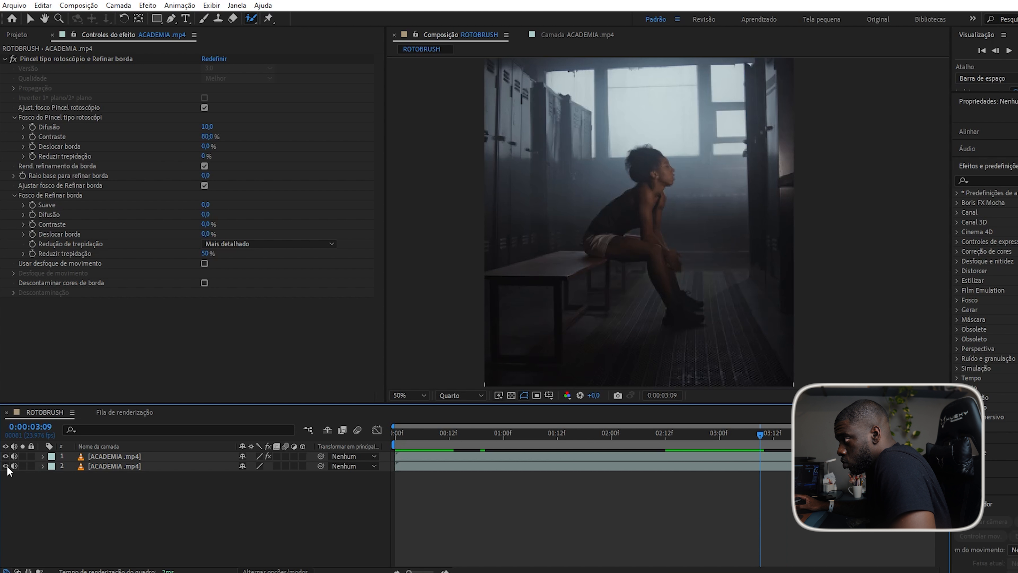
scroll(616, 244, down, 1)
scroll(616, 245, up, 1)
scroll(676, 212, down, 1)
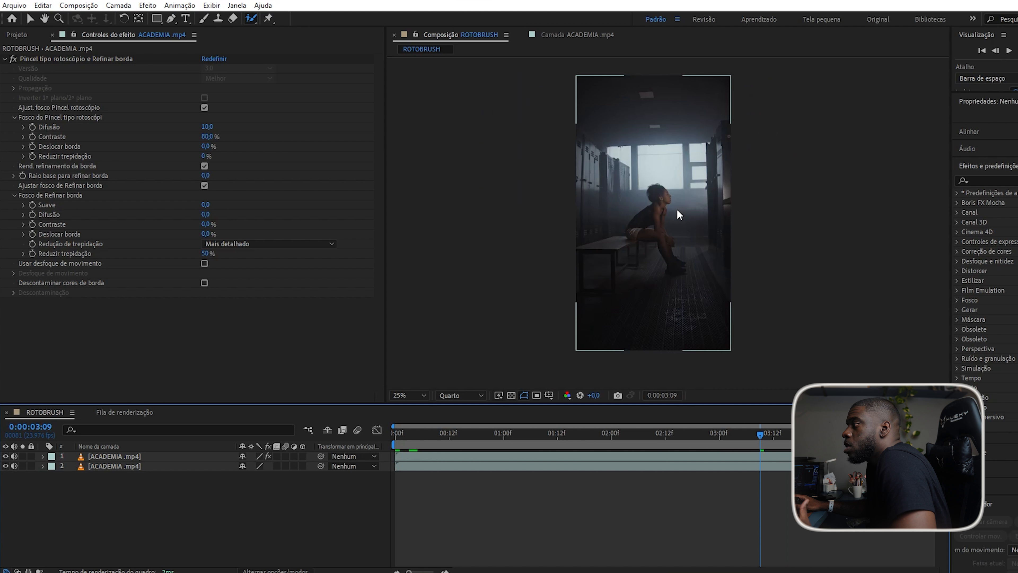
scroll(677, 212, up, 1)
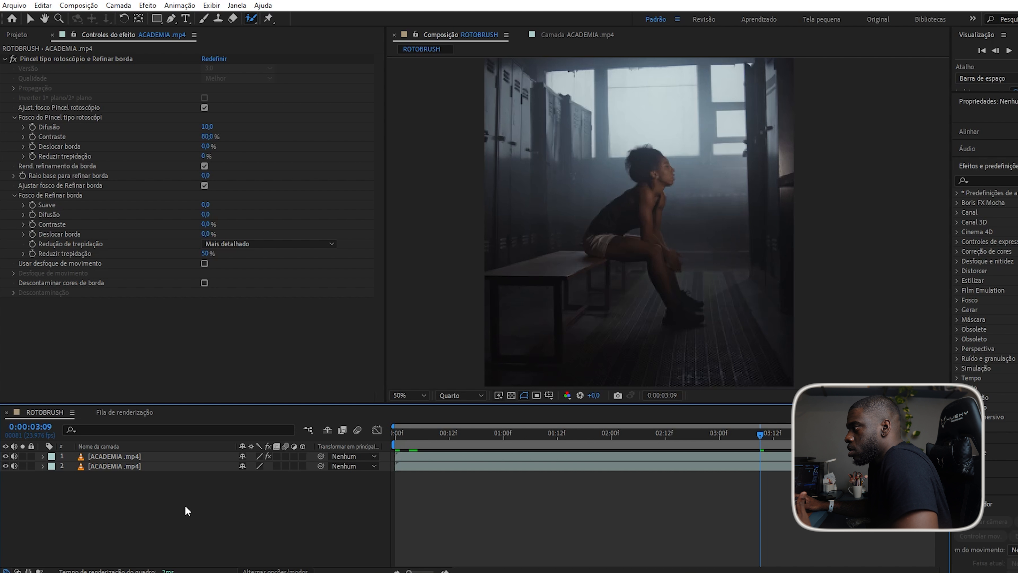
Type JUST DO IT in a paragraph box above the woman, sized to read JUST / DO IT.
click(187, 20)
drag(593, 124, 749, 204)
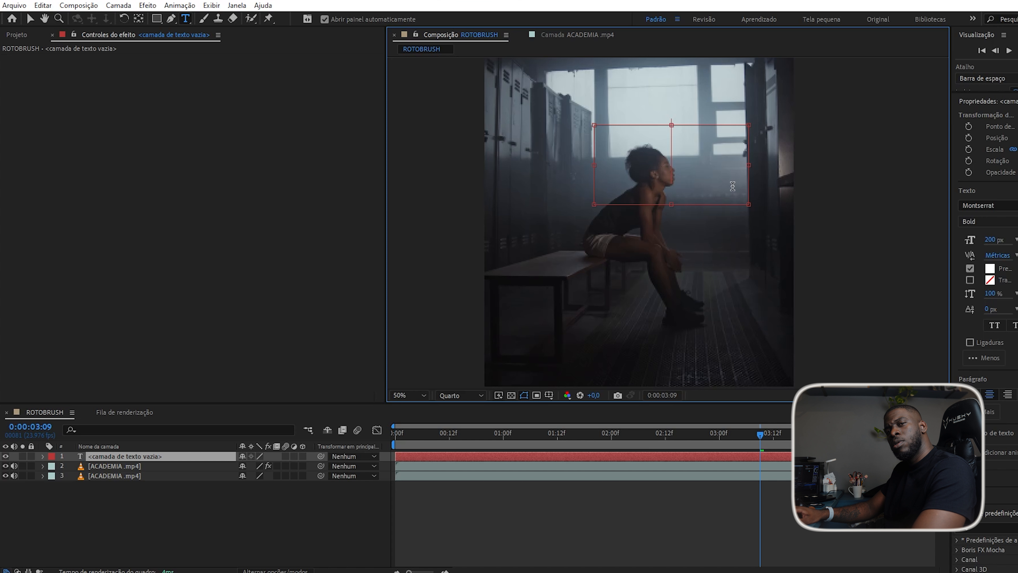
text(JUST)
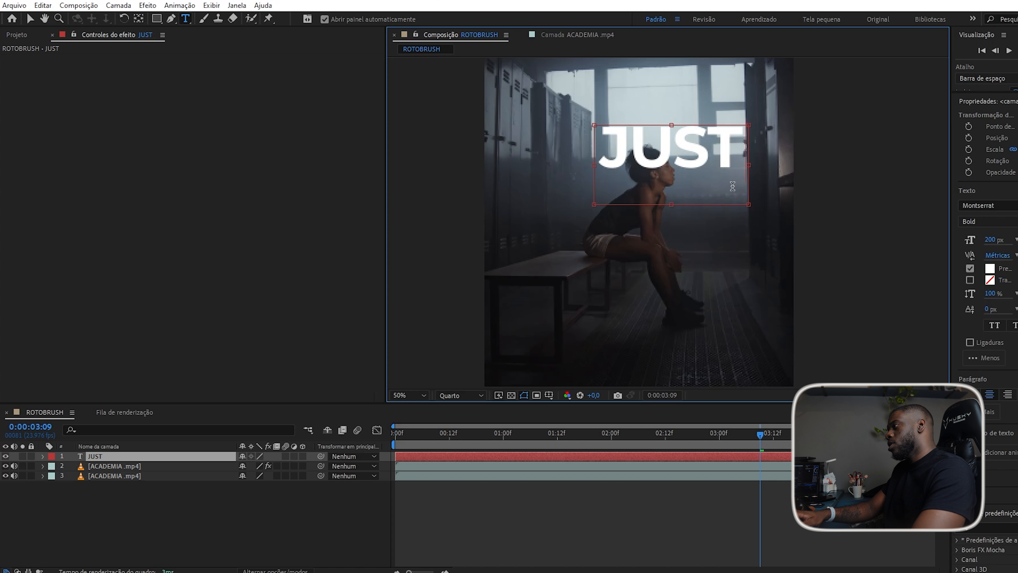
text(IT)
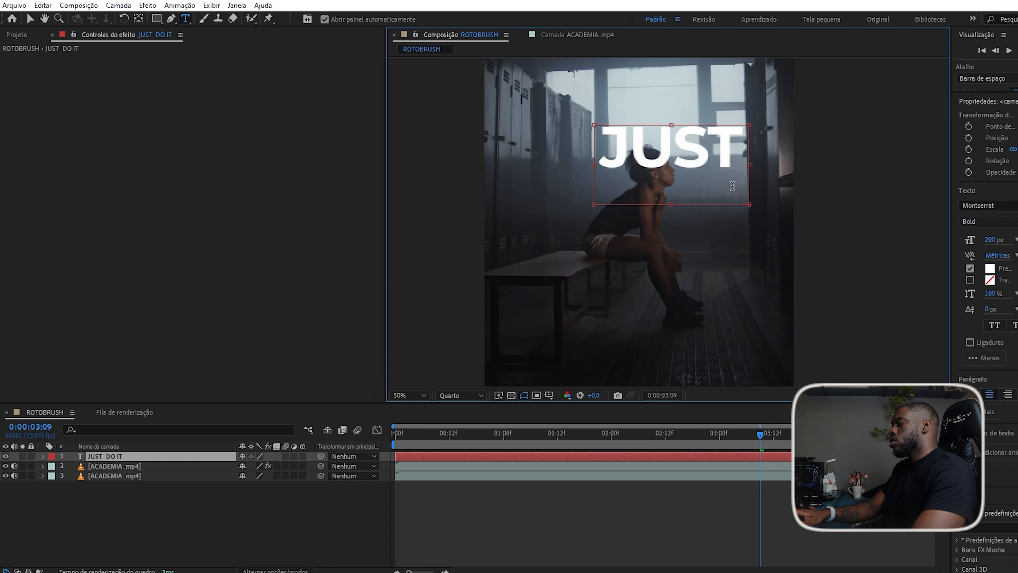
drag(669, 203, 671, 273)
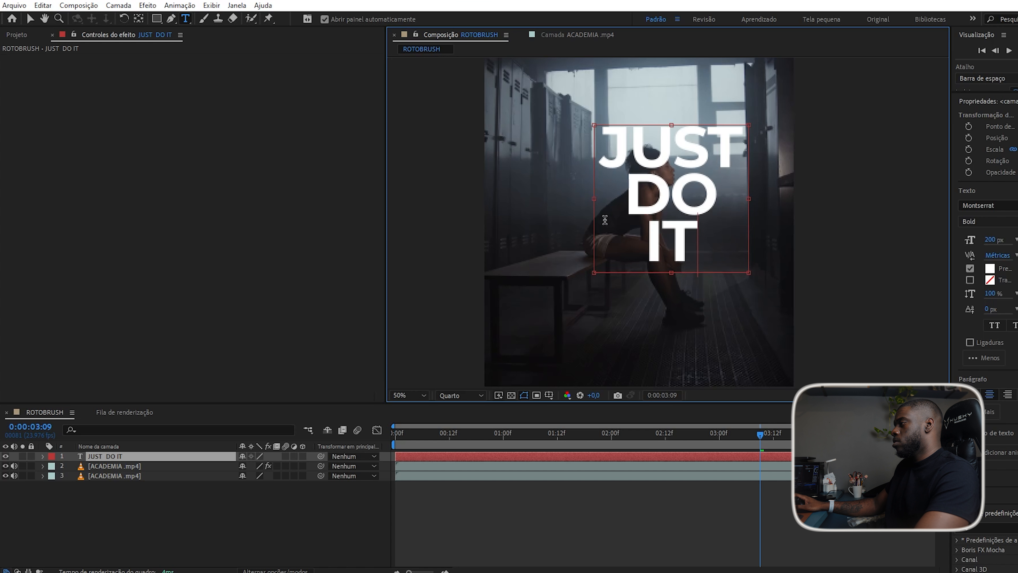
drag(594, 200, 545, 199)
click(182, 527)
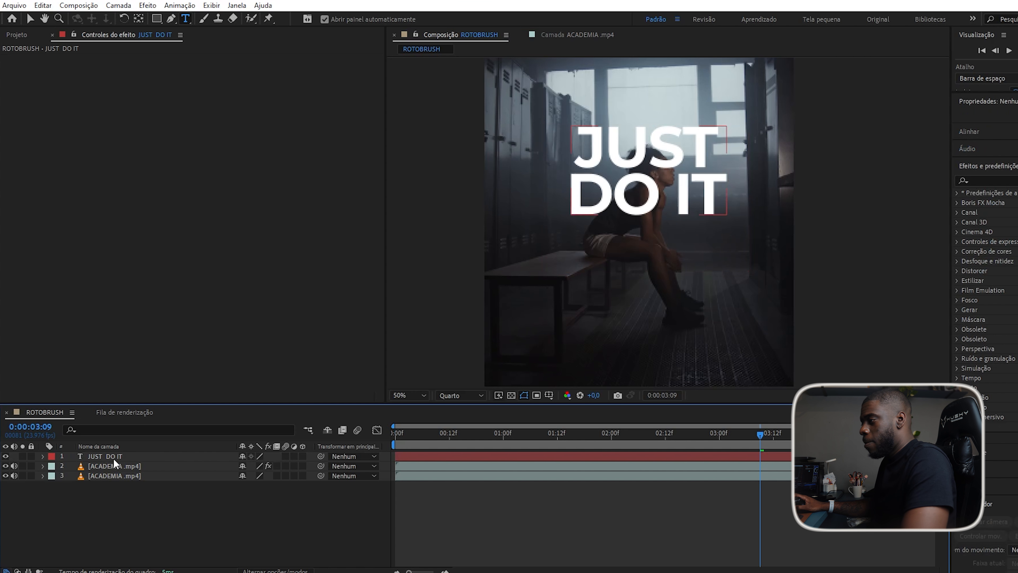
Scale the JUST DO IT layer to 119% and adjust its position.
click(116, 457)
key(s)
drag(251, 465, 216, 466)
key(p)
drag(247, 466, 270, 465)
Raise the JUST DO IT text's font size from 200 to 215.
click(169, 517)
double_click(116, 456)
drag(989, 240, 1013, 247)
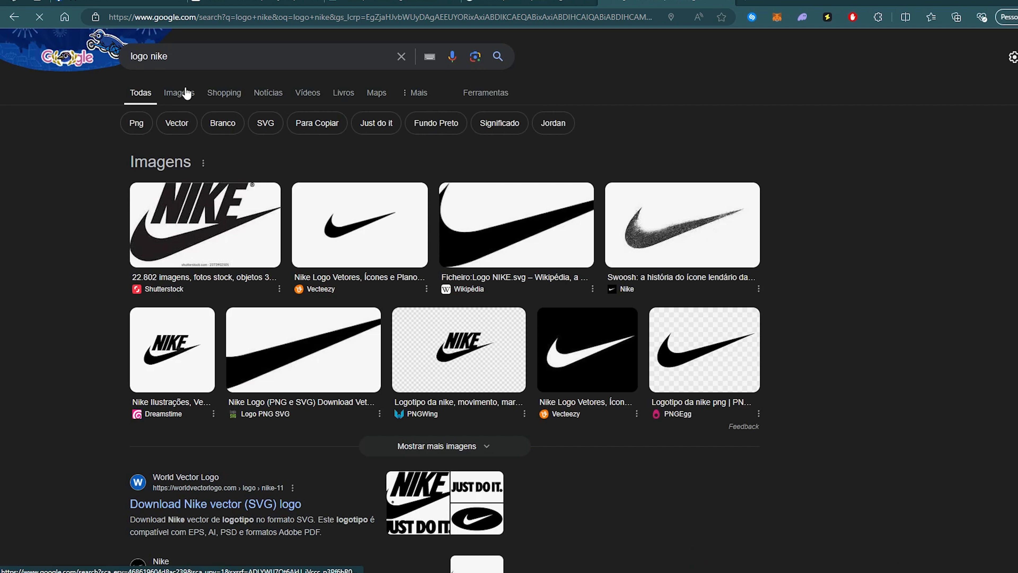
Search Google Images for 'logo nike png branco'.
click(178, 93)
click(218, 58)
text(png branco)
key(Return)
Preview swoosh results and open the transparent Pinterest Nike swoosh in a new tab.
click(265, 345)
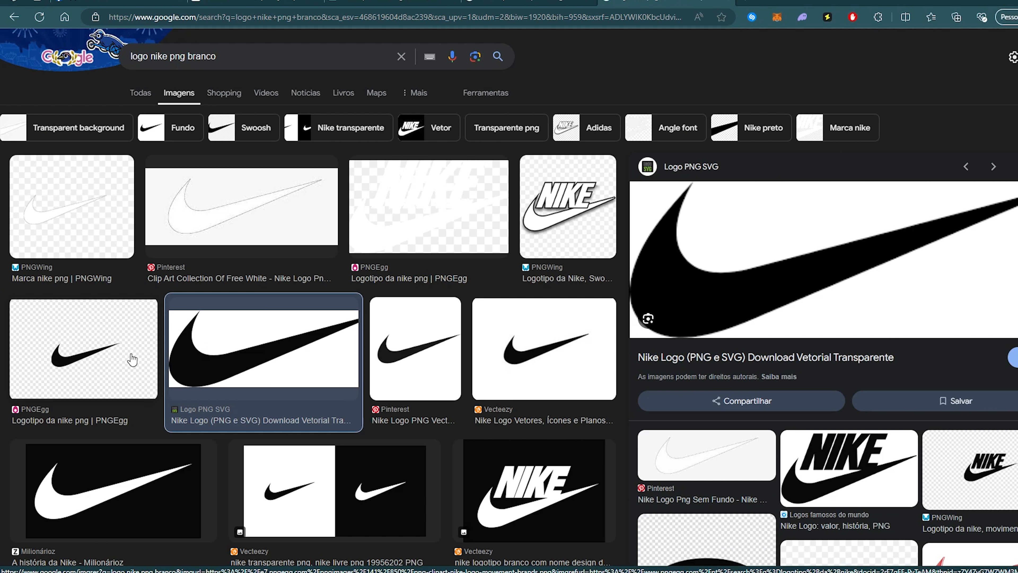
click(130, 358)
click(395, 357)
scroll(355, 361, down, 2)
right_click(829, 305)
click(892, 354)
click(801, 1)
click(665, 2)
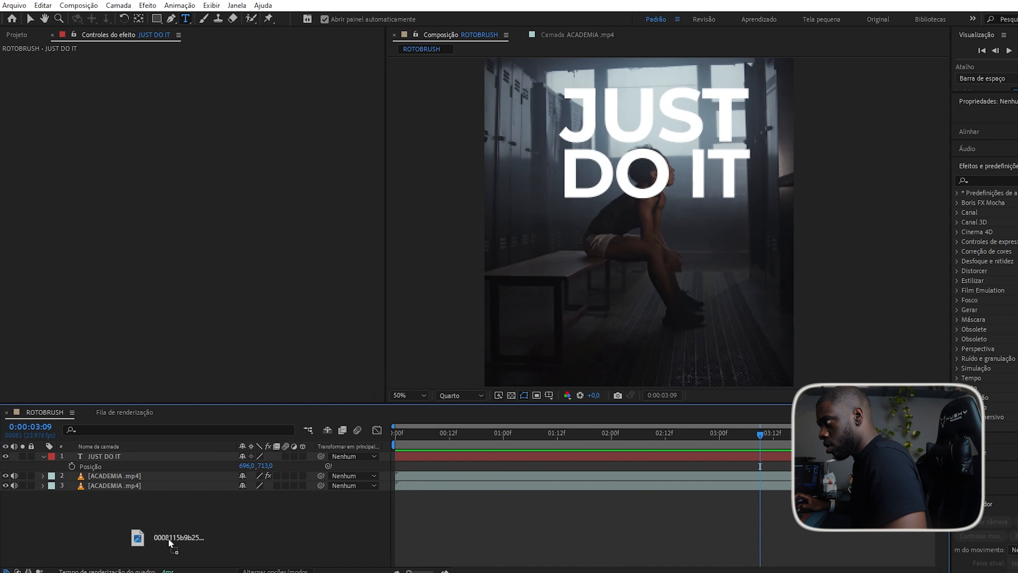
Import the swoosh PNG below the JUST DO IT text and invert it to white.
drag(167, 538, 166, 537)
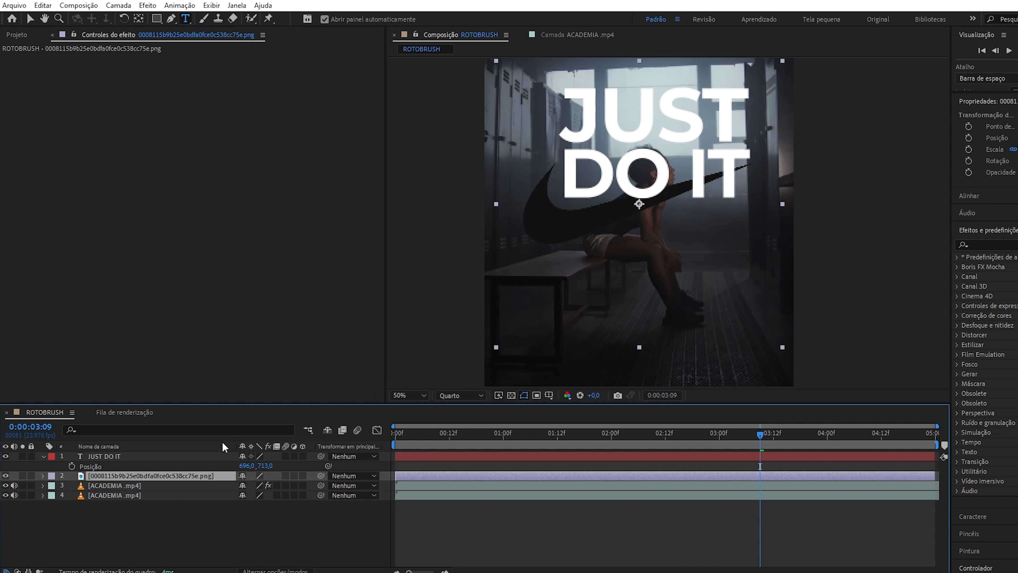
drag(245, 485, 248, 518)
key(comma)
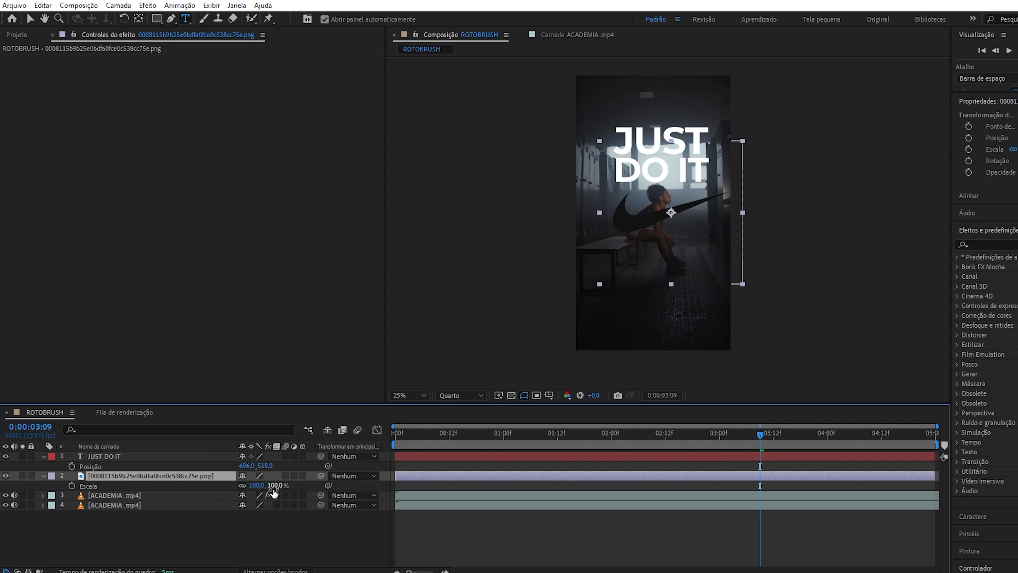
drag(1003, 276, 161, 477)
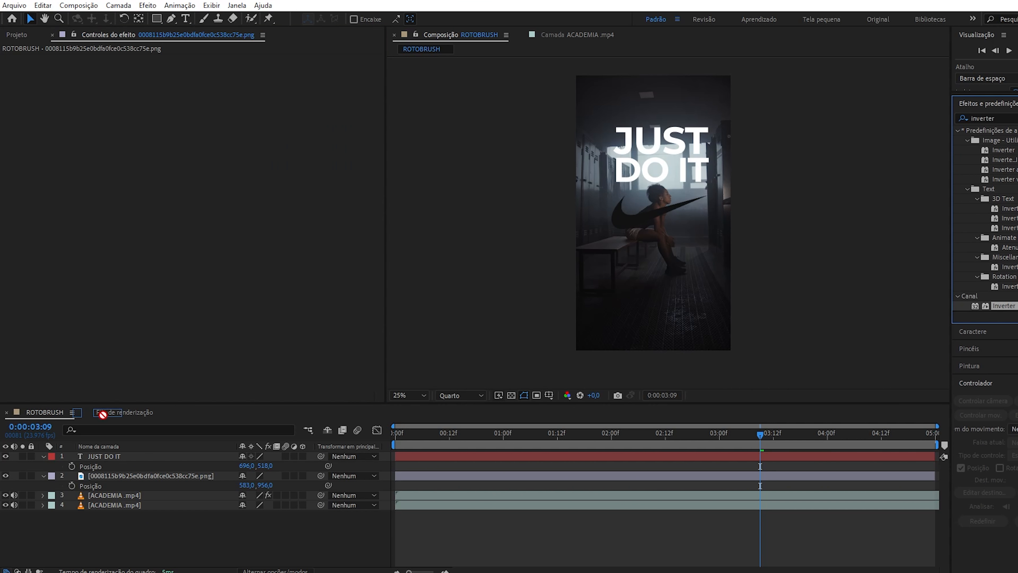
drag(103, 414, 107, 509)
Move the text and swoosh layers behind the cut-out woman, then select both.
ctrl+click(105, 455)
scroll(621, 218, down, 2)
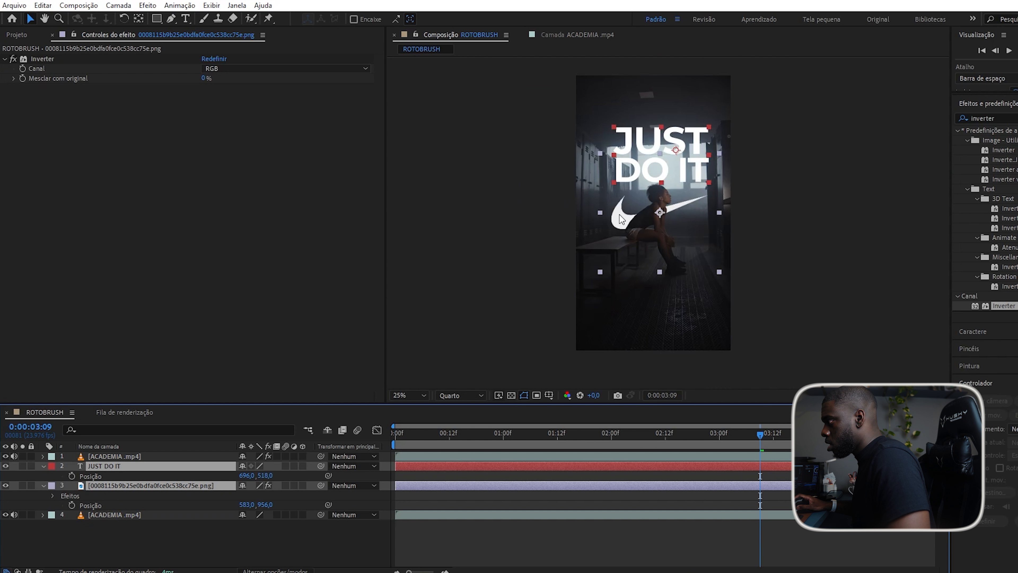
click(99, 529)
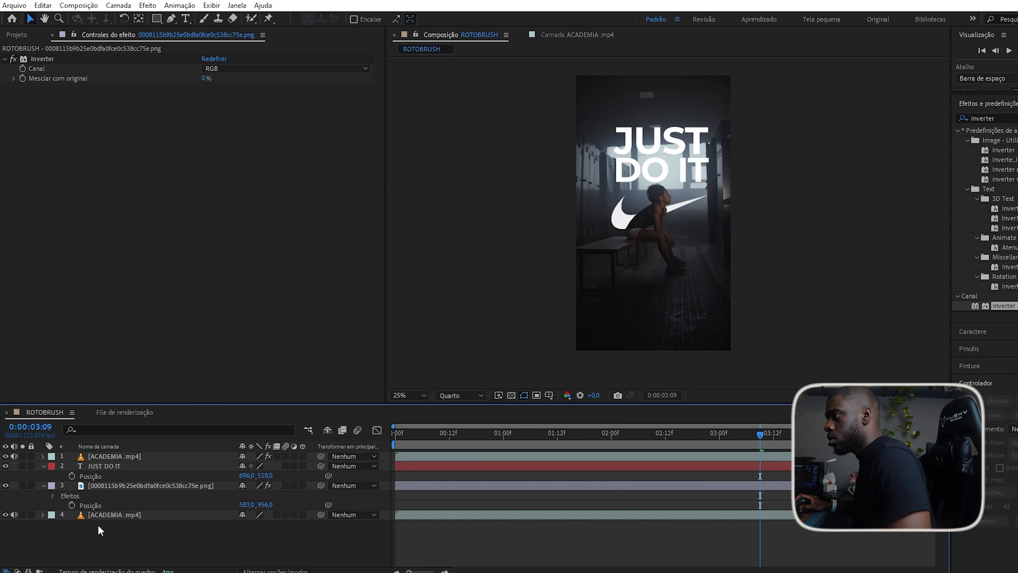
click(109, 467)
ctrl+click(130, 484)
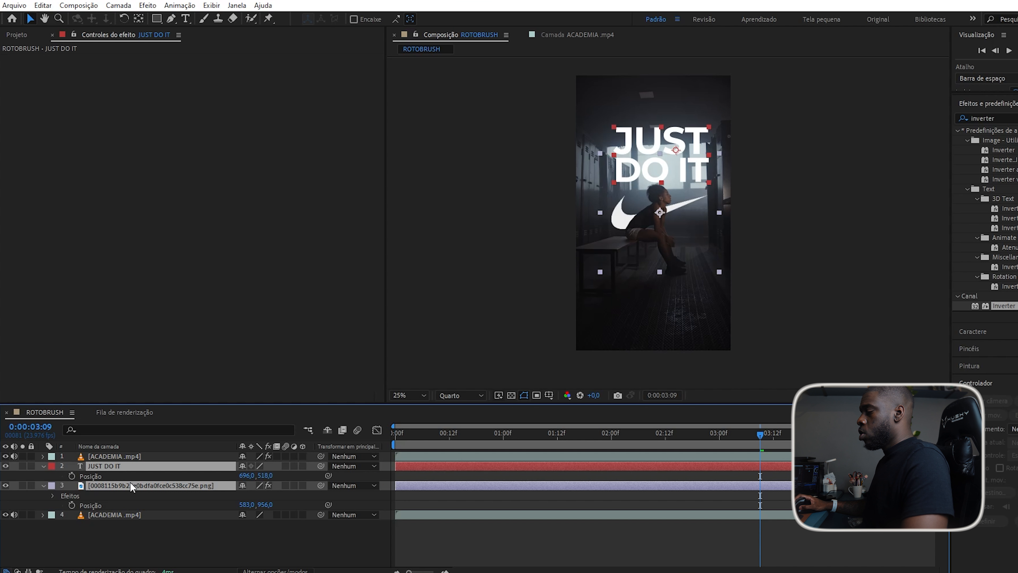
Scrub through the composition to review the text and swoosh.
right_click(129, 483)
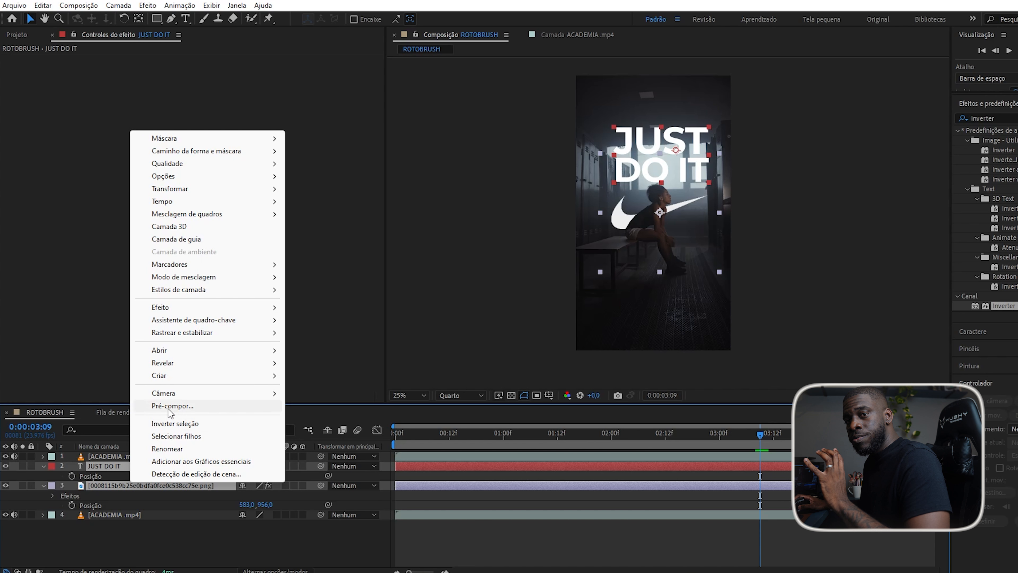
click(180, 542)
click(180, 542)
click(440, 436)
drag(440, 436, 678, 436)
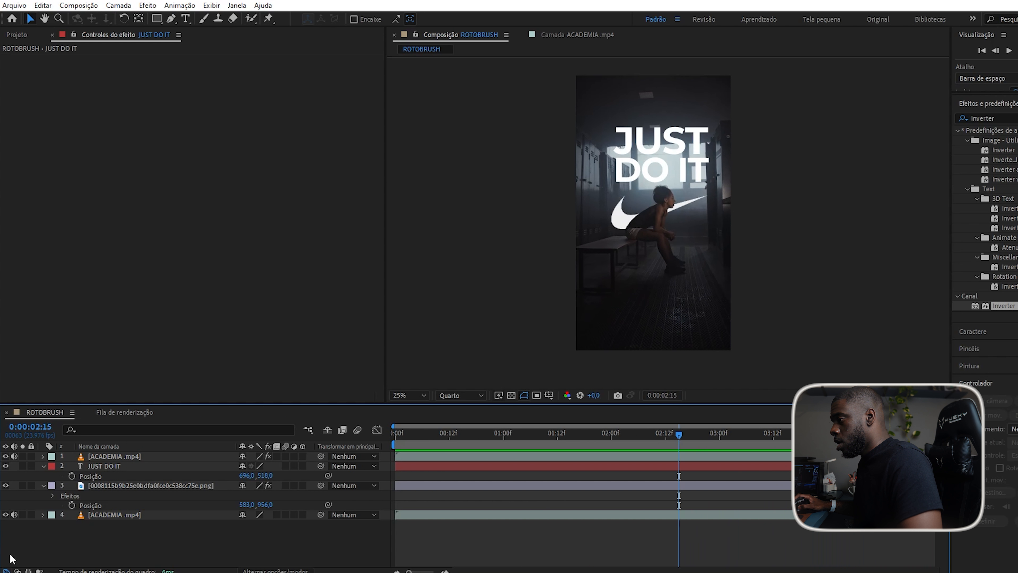
Select the text and swoosh layers and pre-compose them as JUST DO IT.
click(125, 485)
ctrl+click(114, 465)
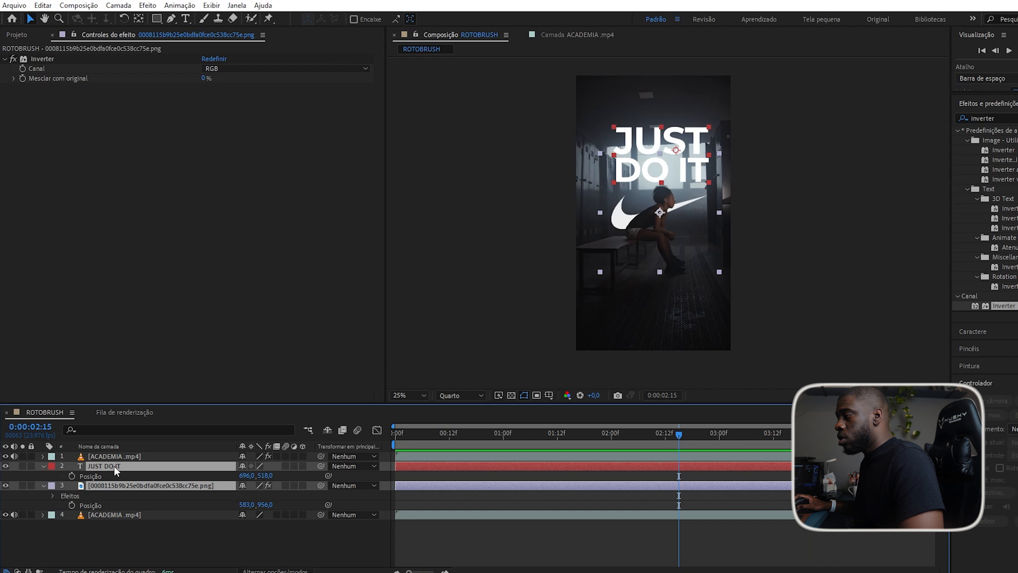
click(177, 514)
click(151, 483)
click(121, 467)
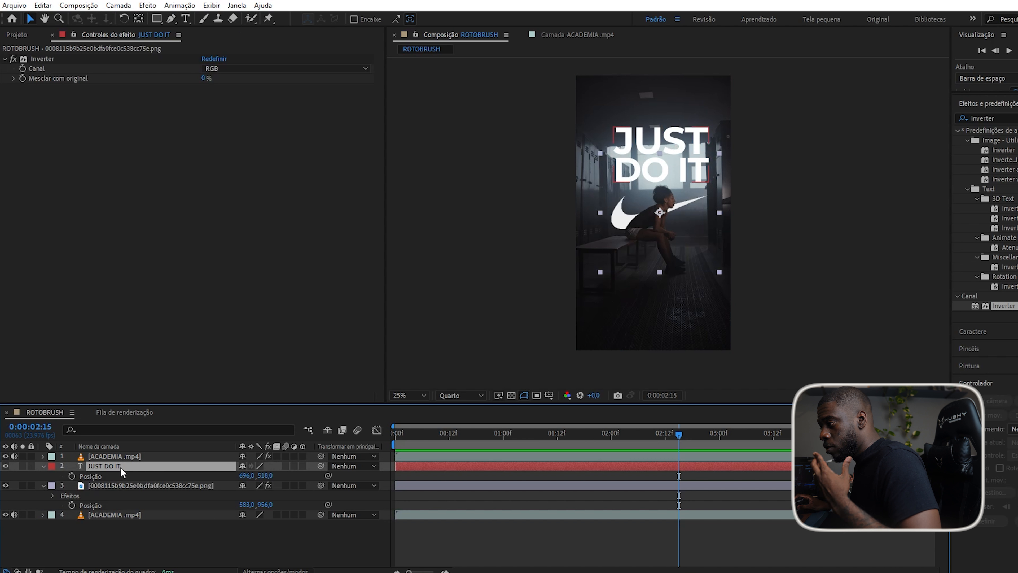
shift+click(119, 485)
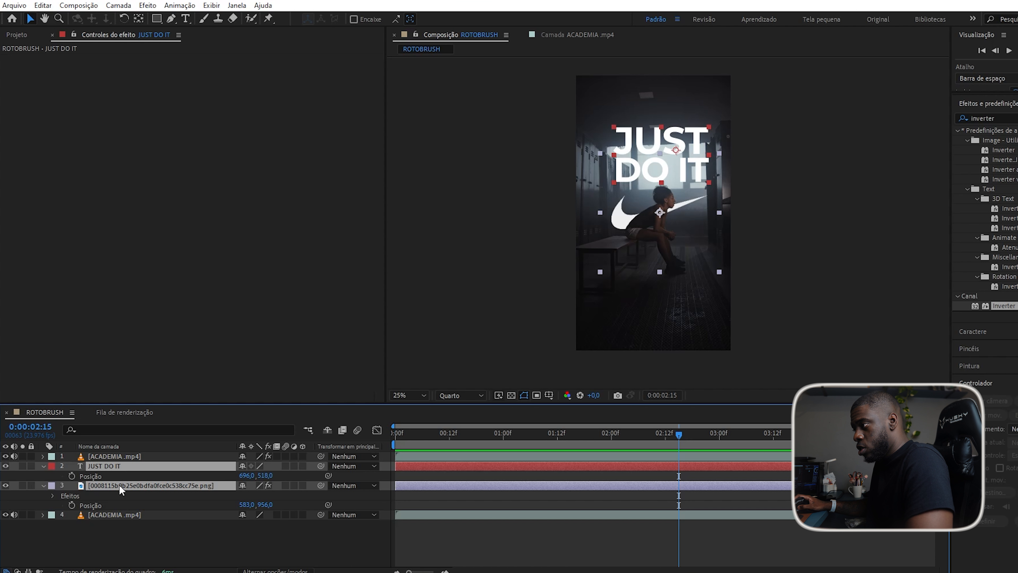
key(ctrl+shift+c)
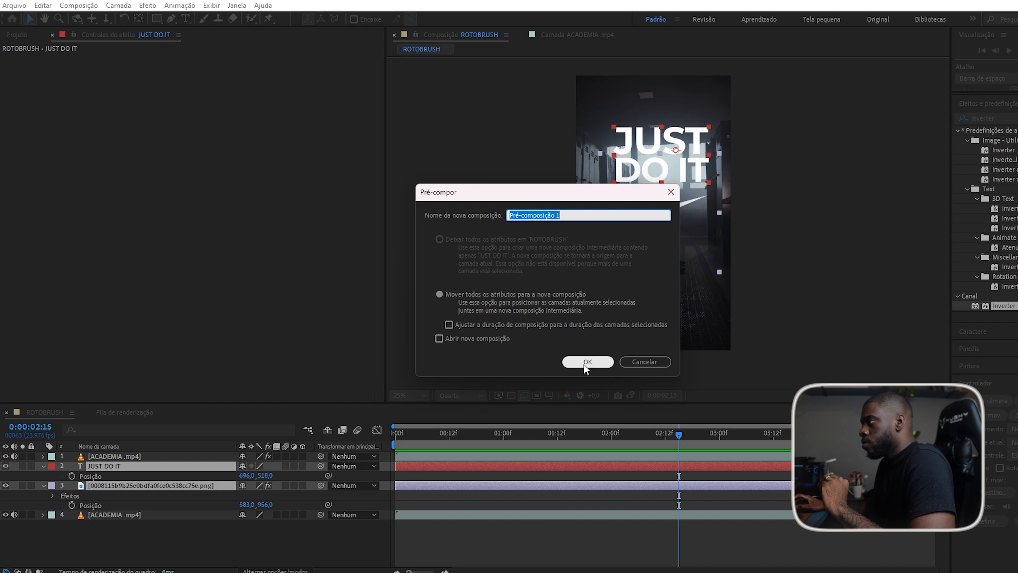
text(JUST DO IT)
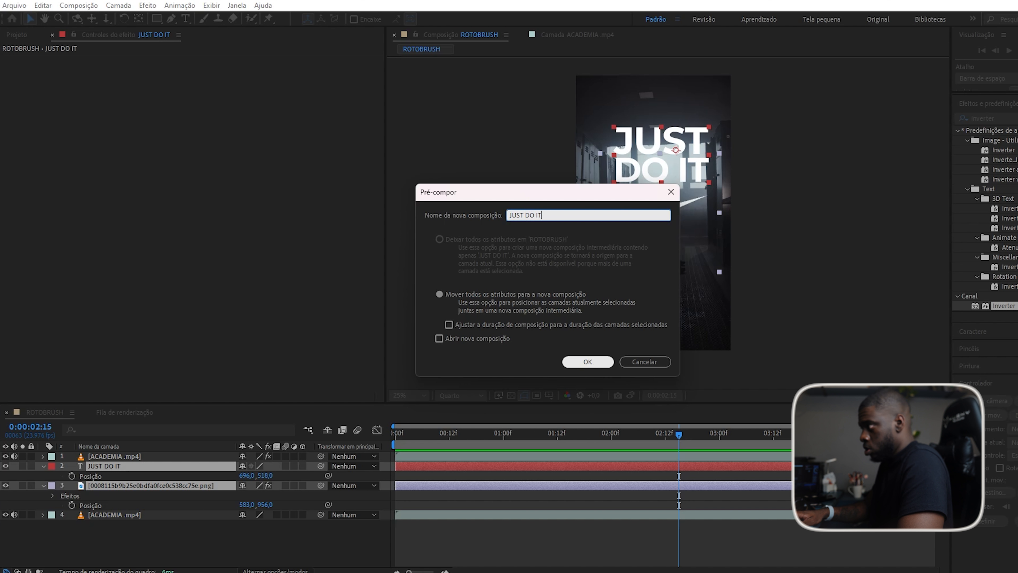
key(Return)
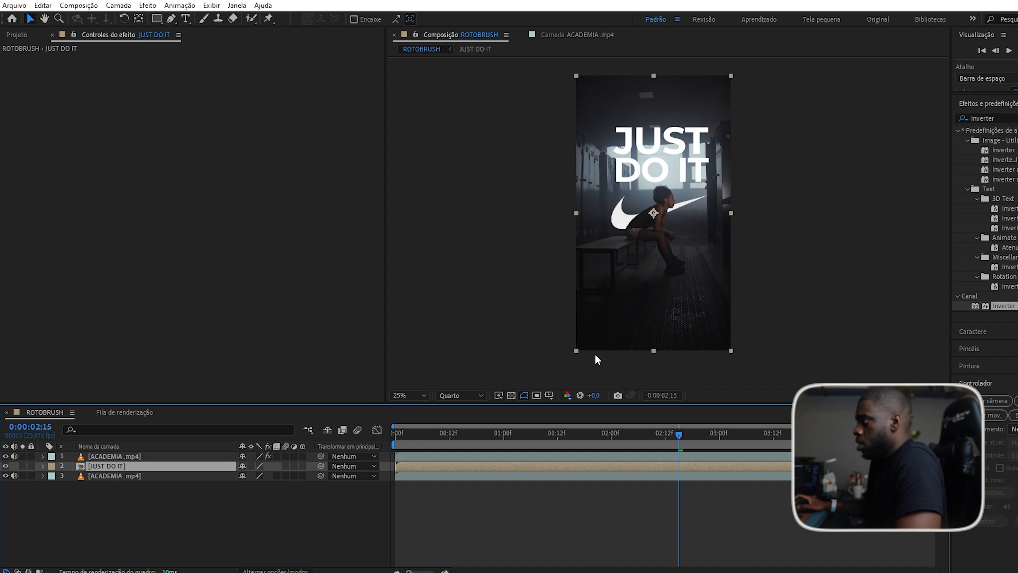
Apply the Brilho glow effect to the JUST DO IT layer.
scroll(661, 147, up, 2)
scroll(632, 150, down, 2)
scroll(649, 136, up, 2)
click(174, 523)
click(98, 467)
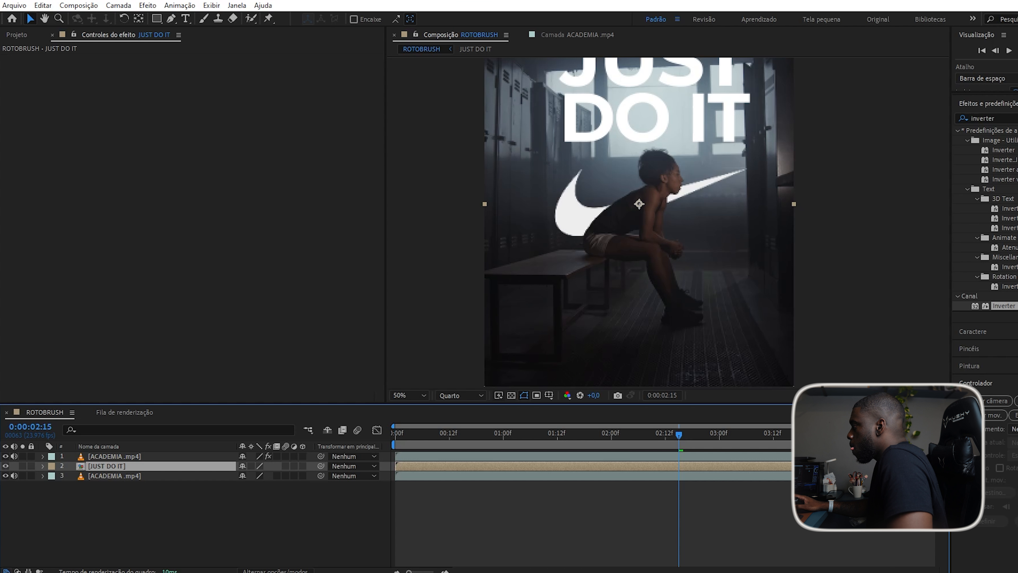
scroll(1017, 265, up, 3)
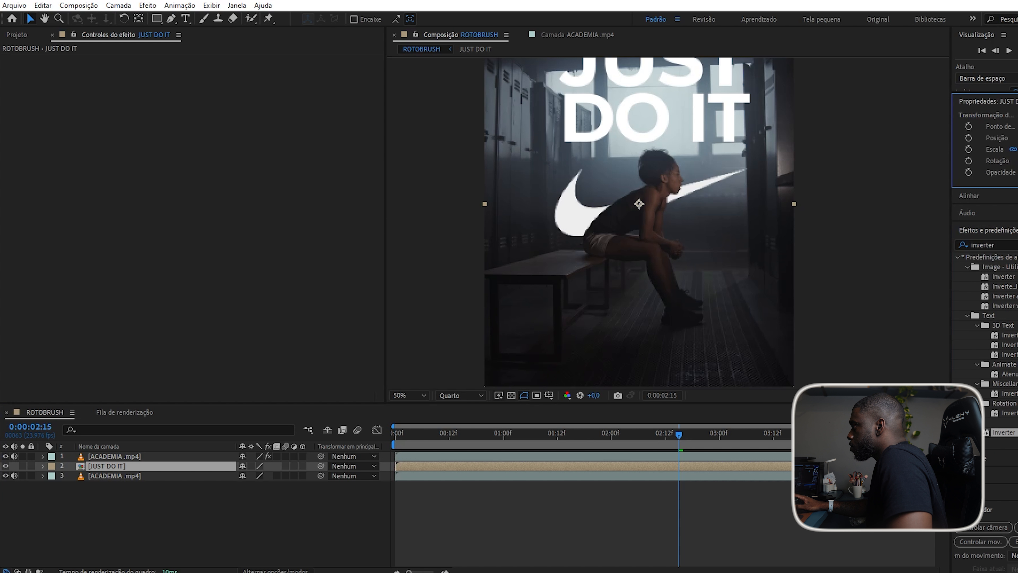
click(1006, 245)
text(brilho)
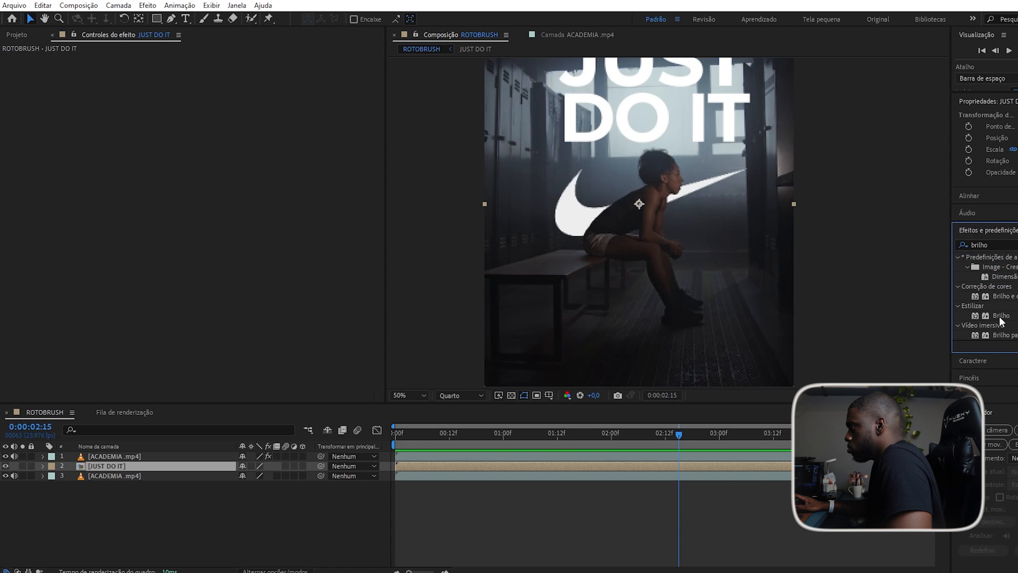
drag(1000, 315, 113, 468)
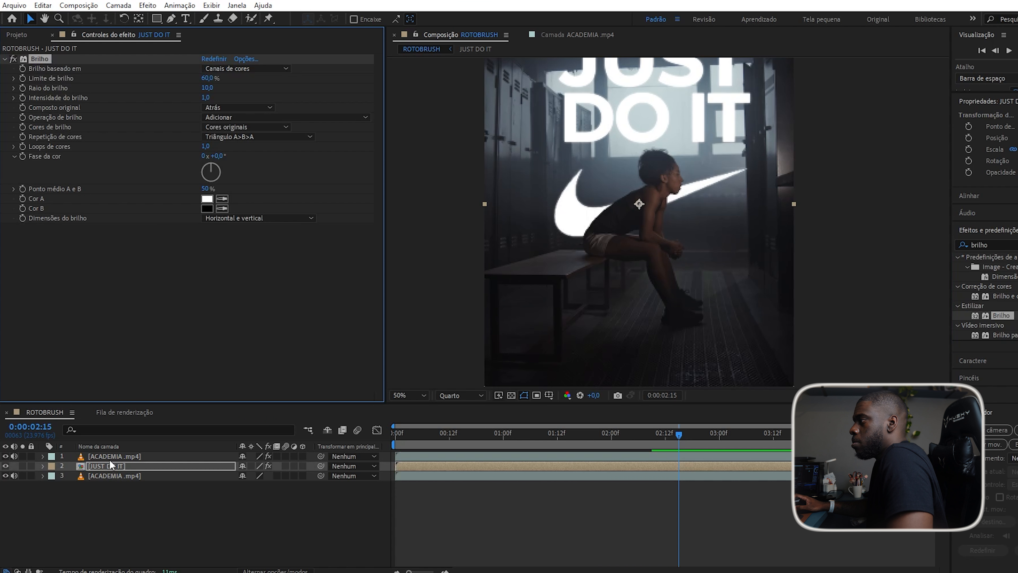
key(comma)
key(comma)
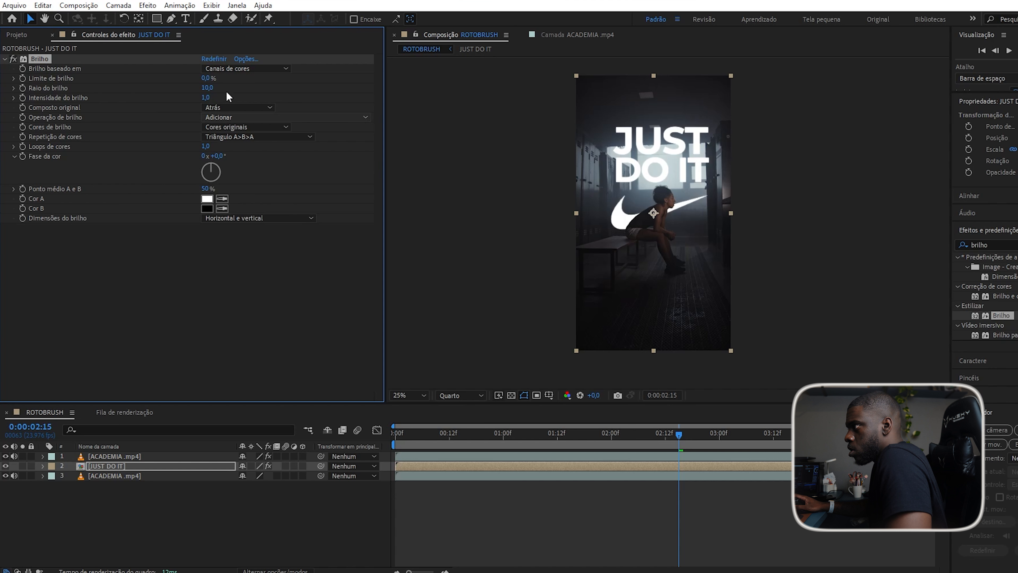
Set the glow to 60% threshold, 245 radius and 0,6 intensity.
drag(208, 88, 282, 110)
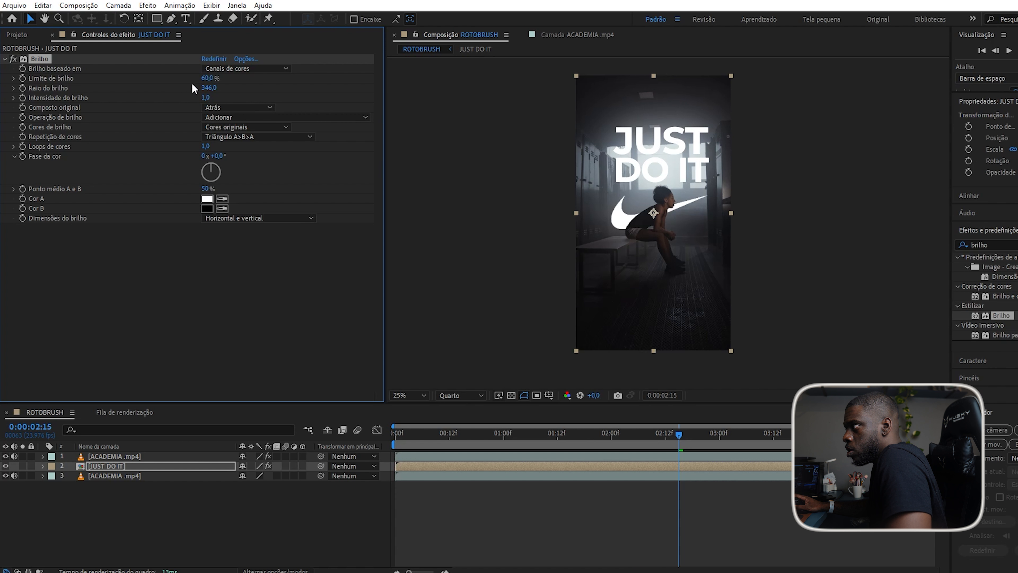
drag(212, 88, 181, 114)
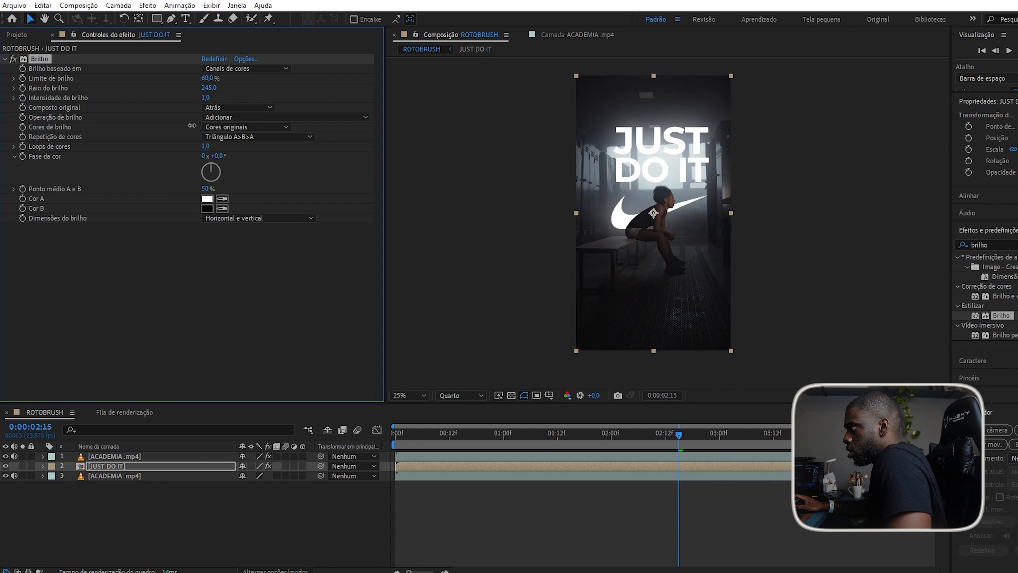
mouse_move(190, 103)
mouse_down()
mouse_move(173, 117)
mouse_move(281, 105)
mouse_move(43, 200)
mouse_move(79, 167)
mouse_move(204, 100)
mouse_move(195, 112)
mouse_up()
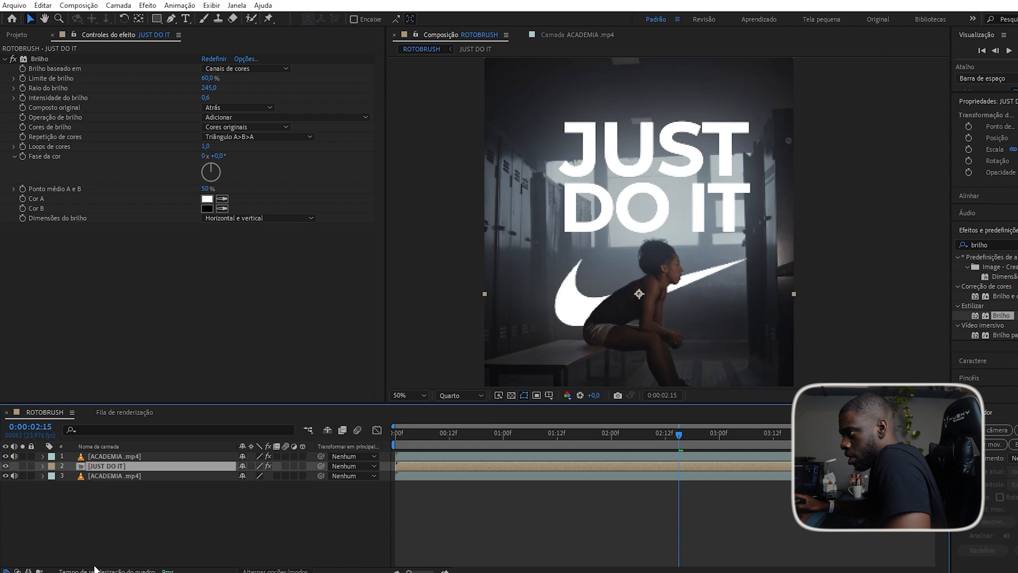
Try Tela, Adicionar, Luz suave, Luz sólida and Sobreposição blend modes on JUST DO IT.
click(275, 570)
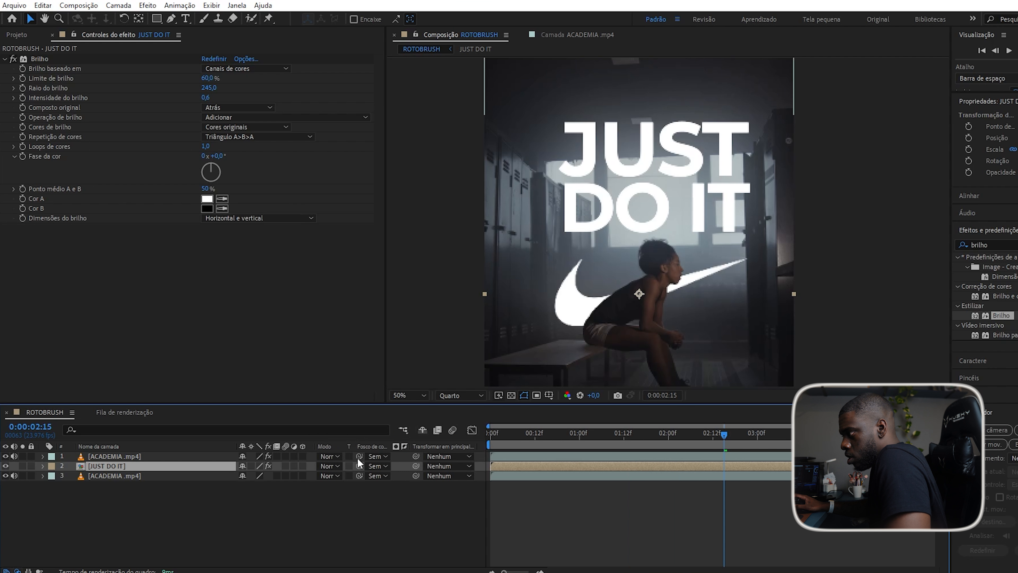
click(329, 465)
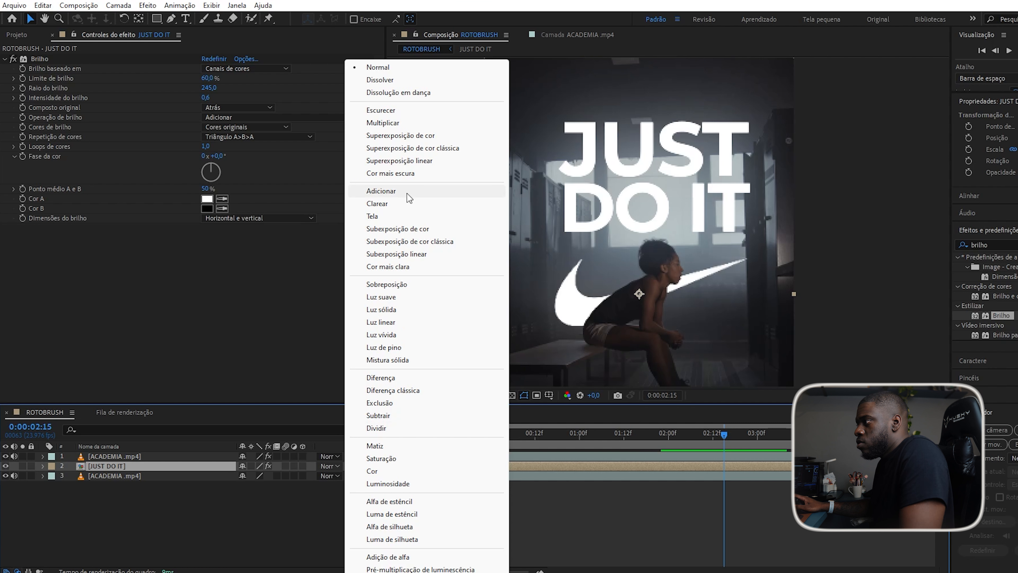
click(405, 216)
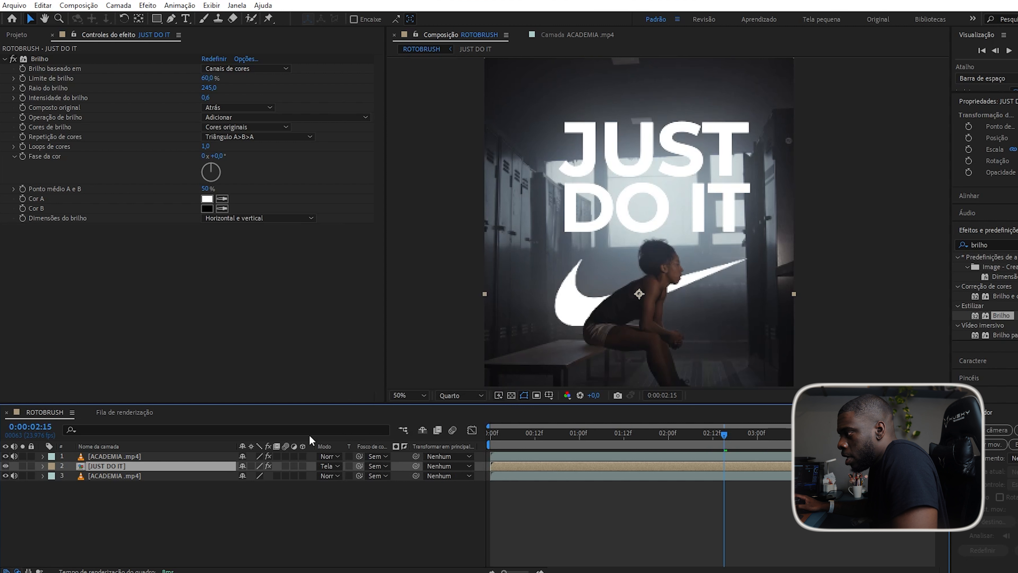
click(332, 466)
click(394, 192)
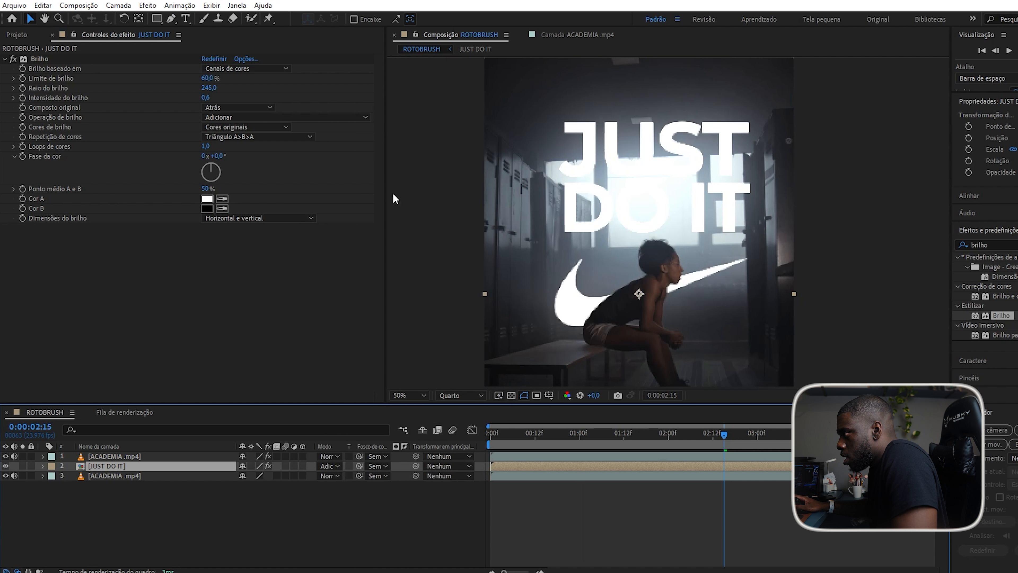
click(333, 466)
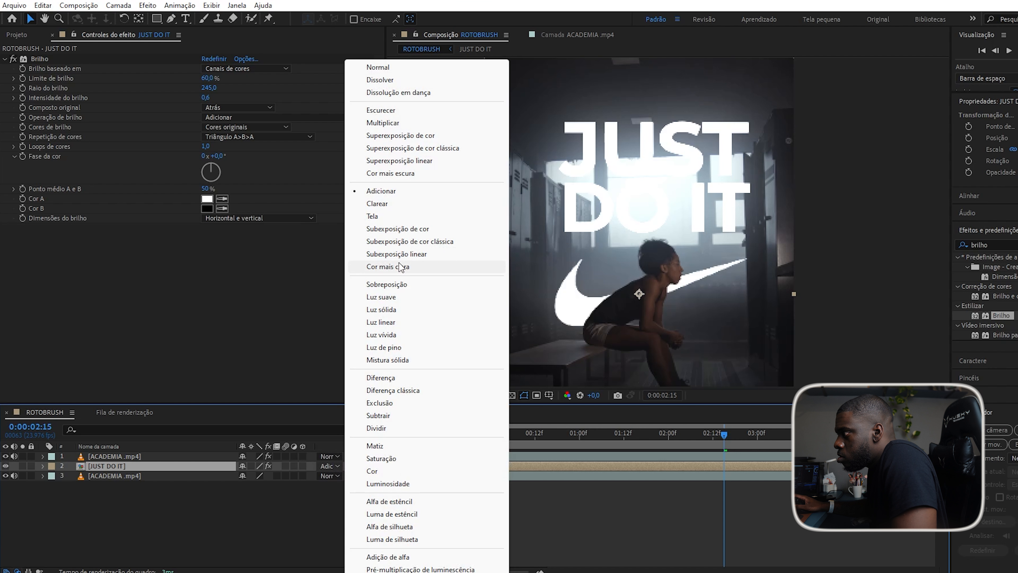
click(389, 296)
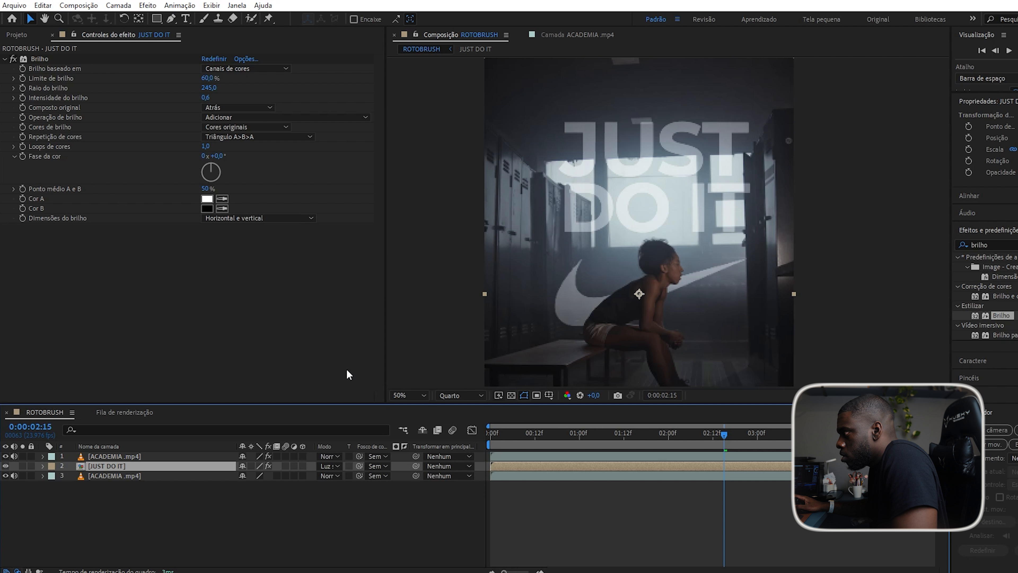
click(328, 466)
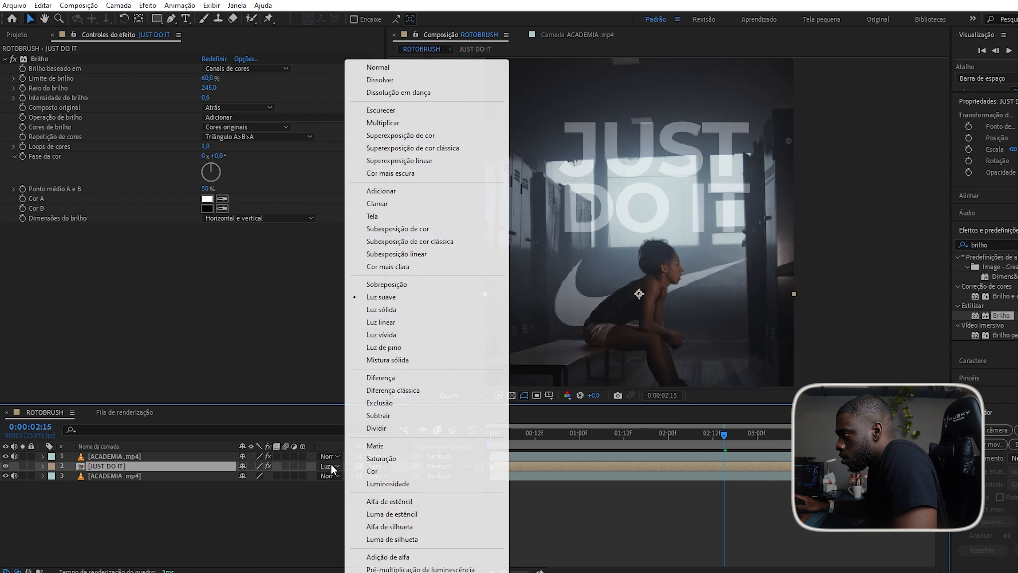
click(395, 309)
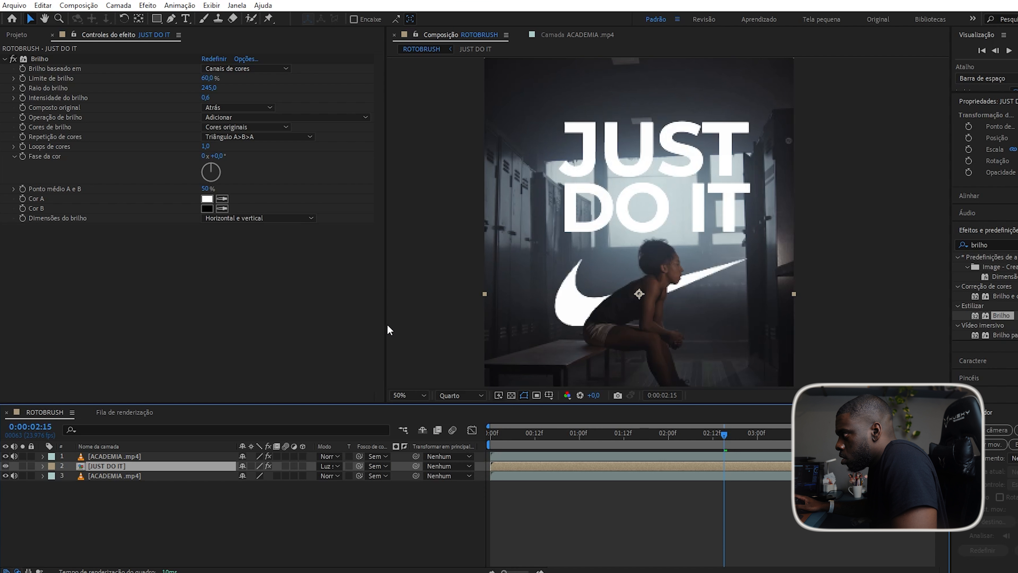
click(328, 466)
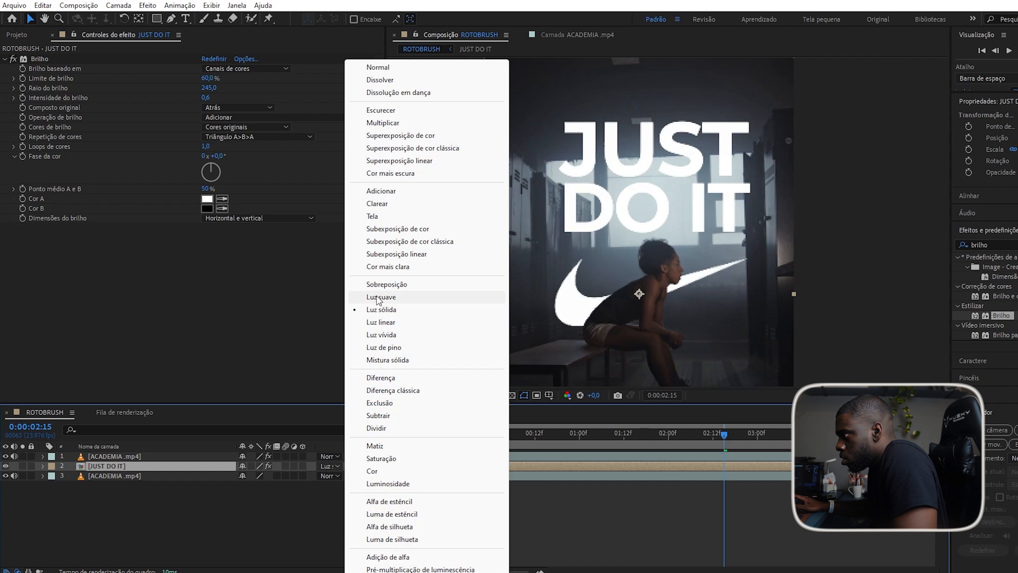
click(385, 284)
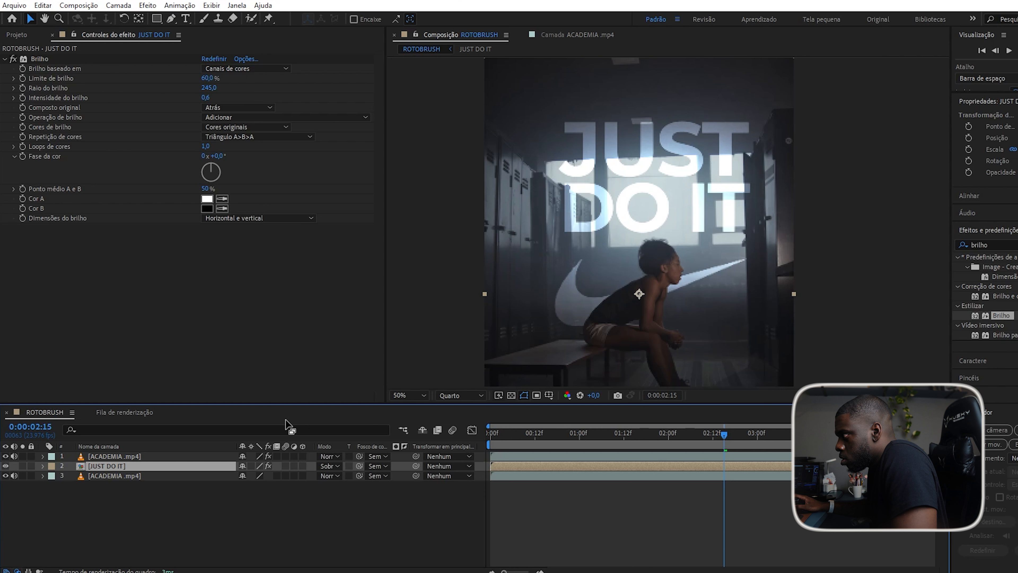
click(329, 466)
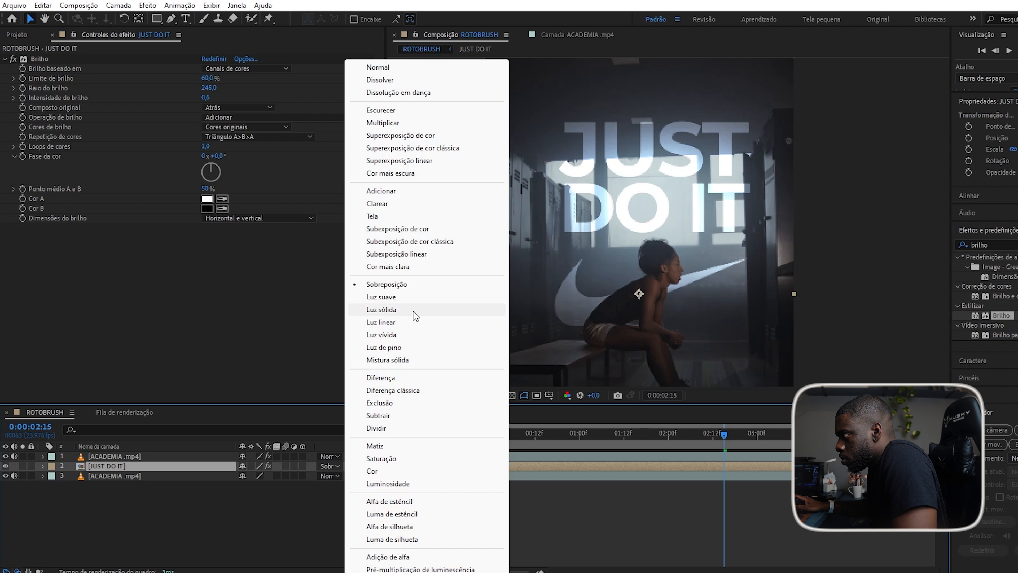
Settle on Luz suave blending, duplicate the layer and return to the start.
click(418, 304)
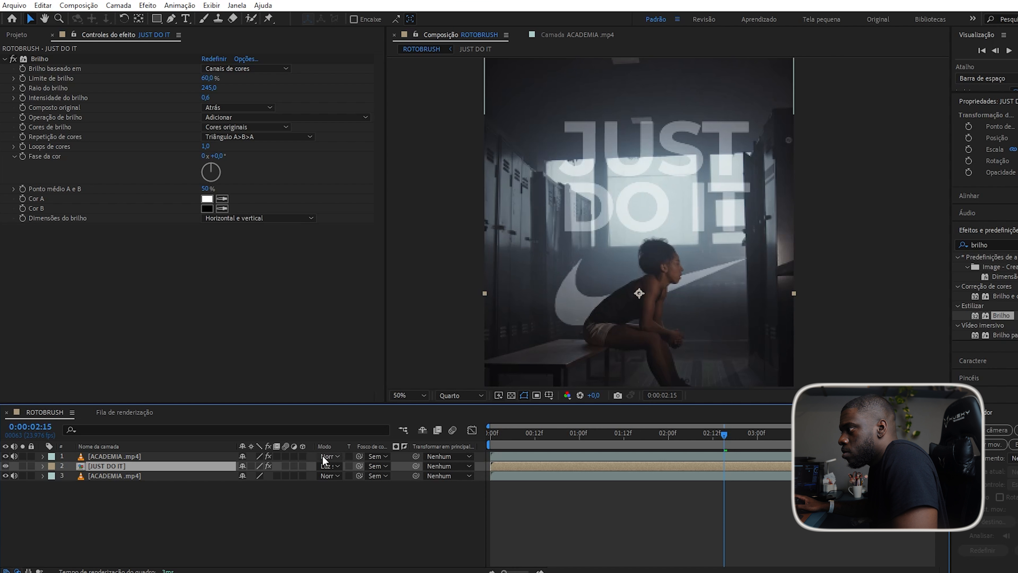
click(330, 466)
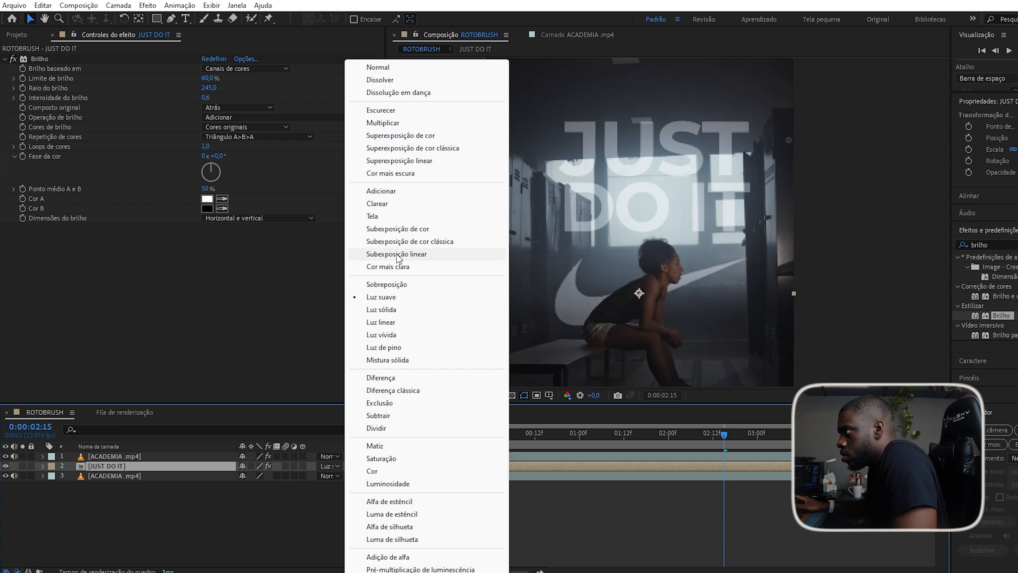
click(417, 218)
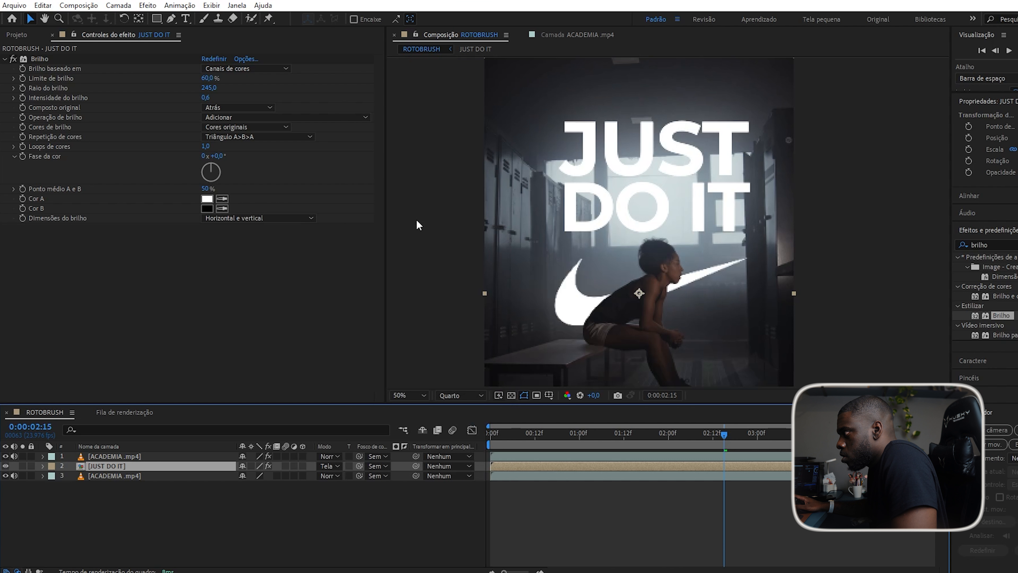
click(334, 466)
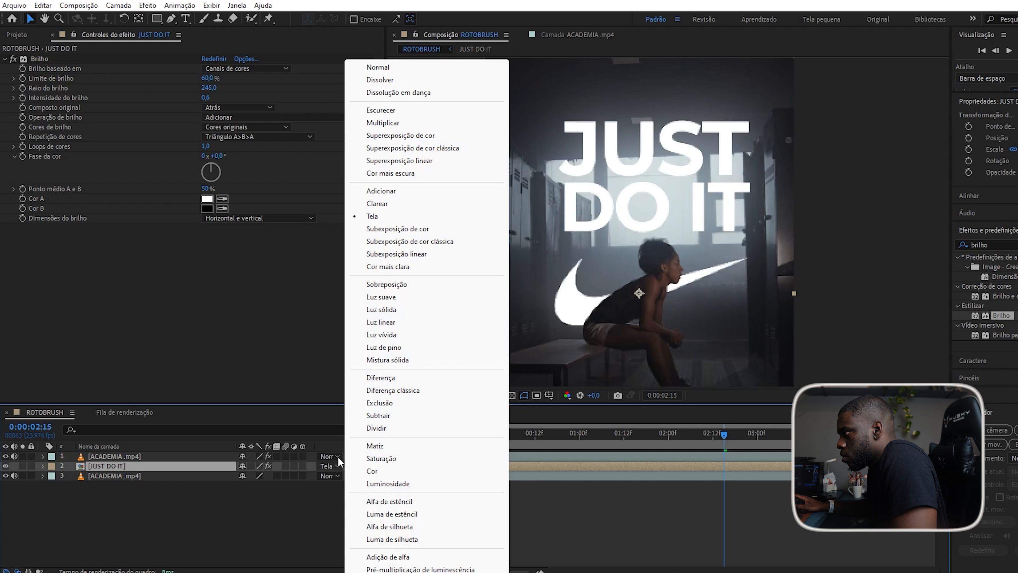
click(381, 297)
key(ctrl+d)
key(ctrl+d)
drag(724, 435, 493, 487)
Preview the composition and lower the glow intensity to 0,6.
key(space)
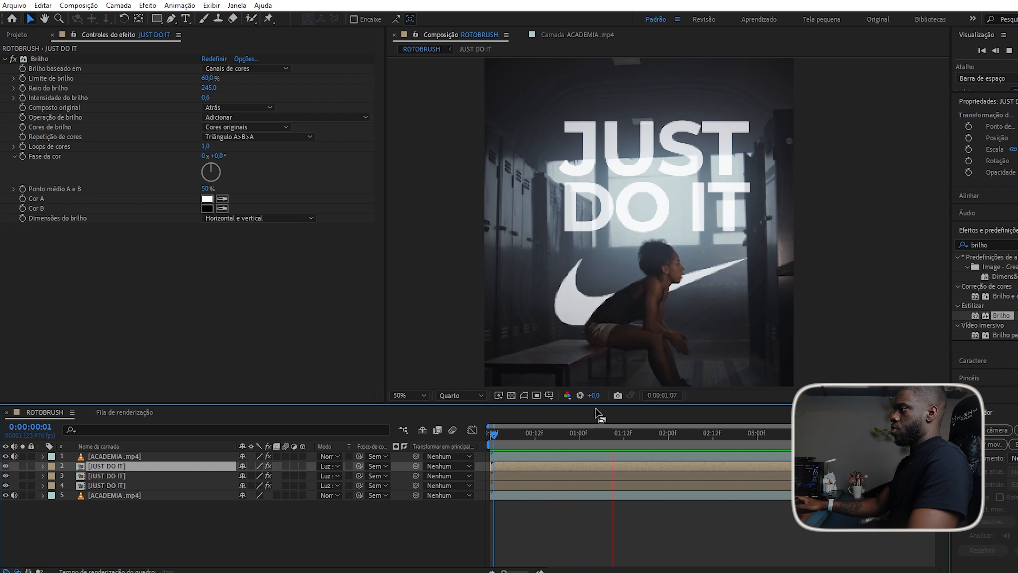
key(space)
click(519, 440)
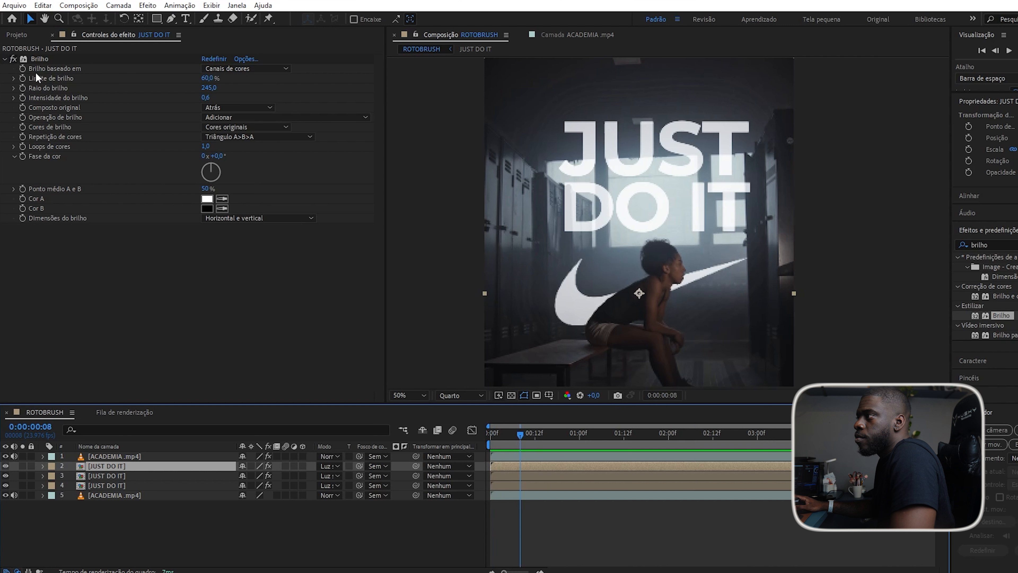
click(21, 90)
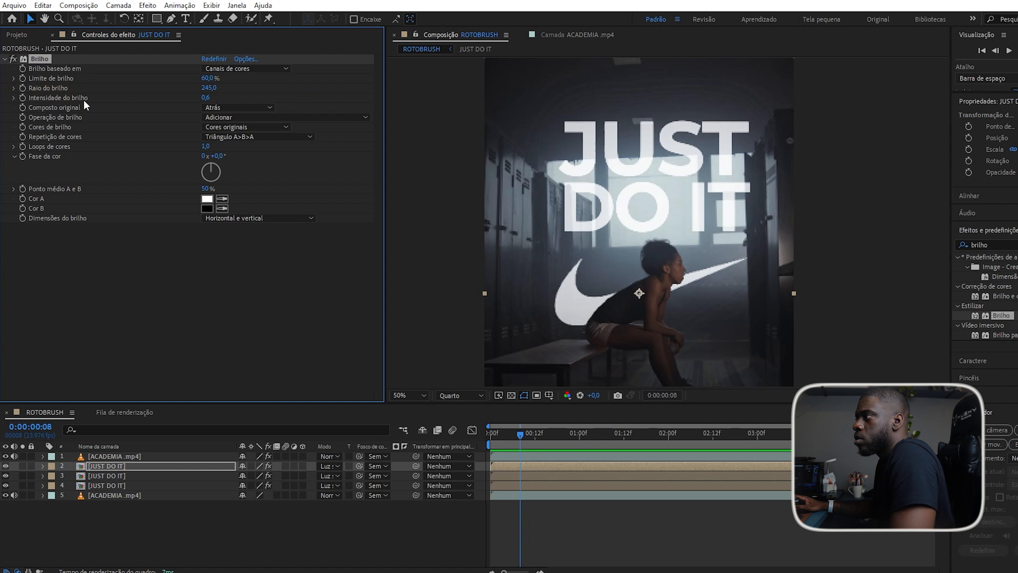
drag(205, 97, 290, 100)
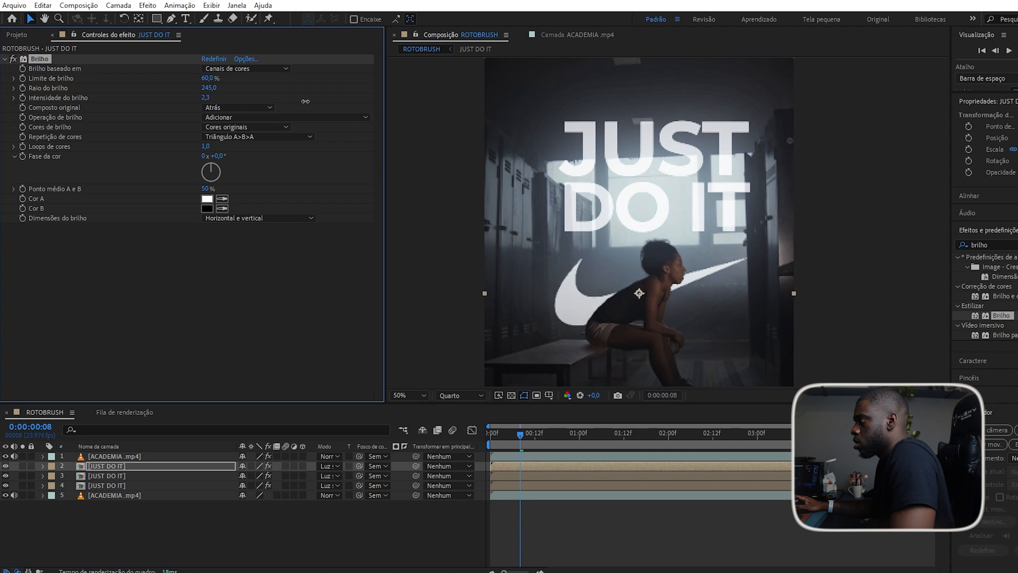
drag(205, 97, 39, 101)
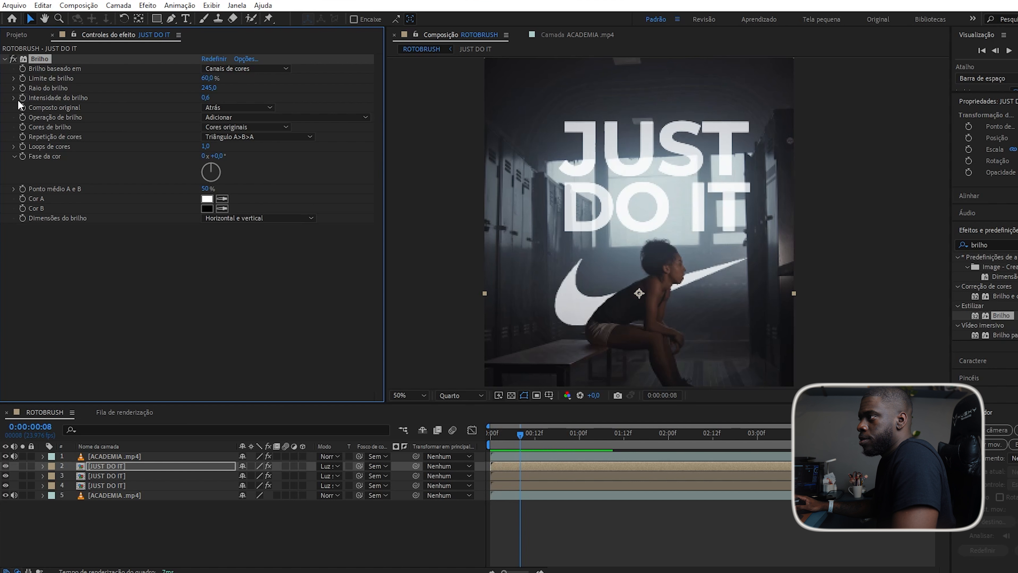
Undo back to a single JUST DO IT layer in Tela blend mode.
click(160, 236)
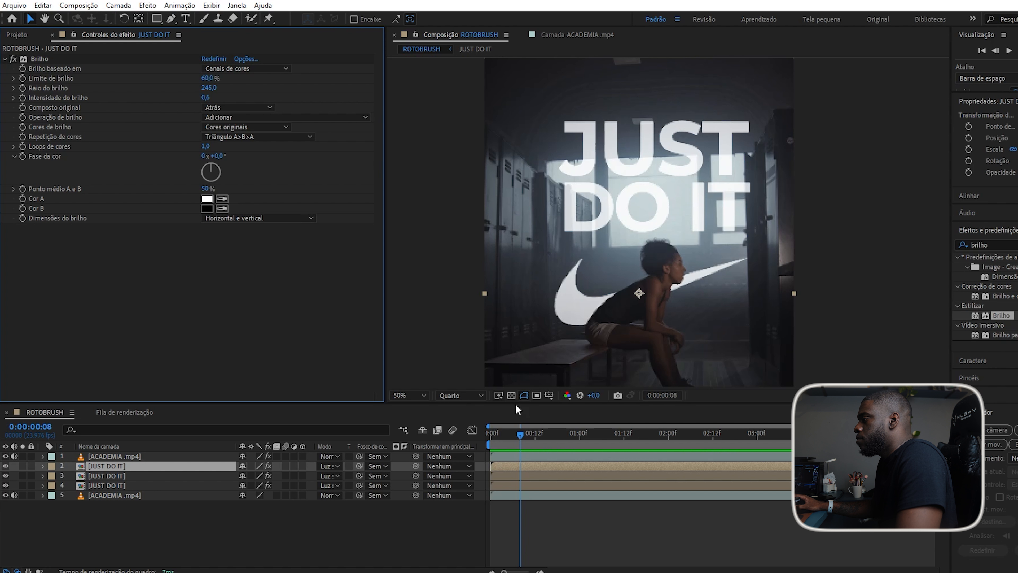
key(space)
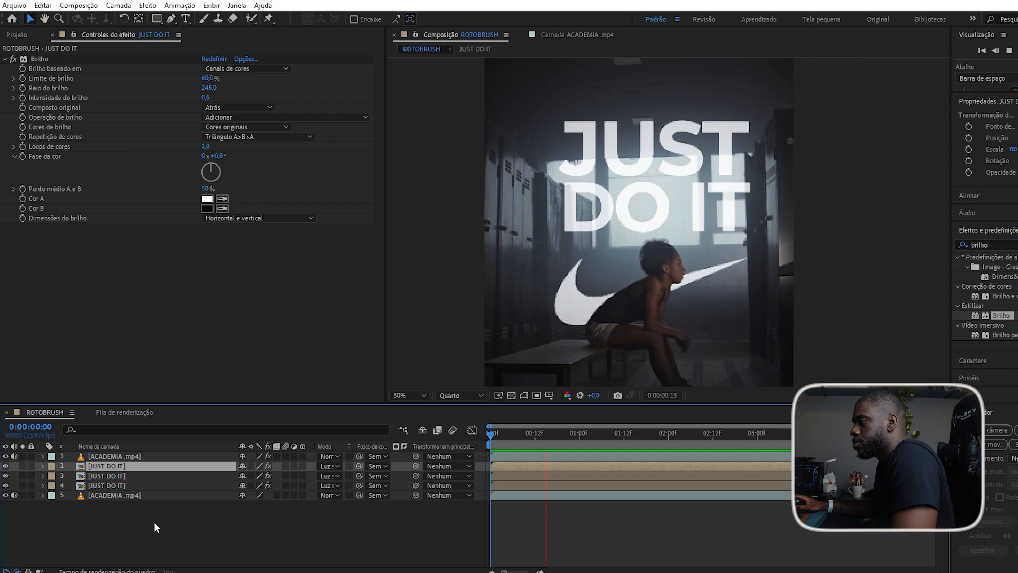
key(space)
key(space)
key(ctrl+z)
key(ctrl+shift+z)
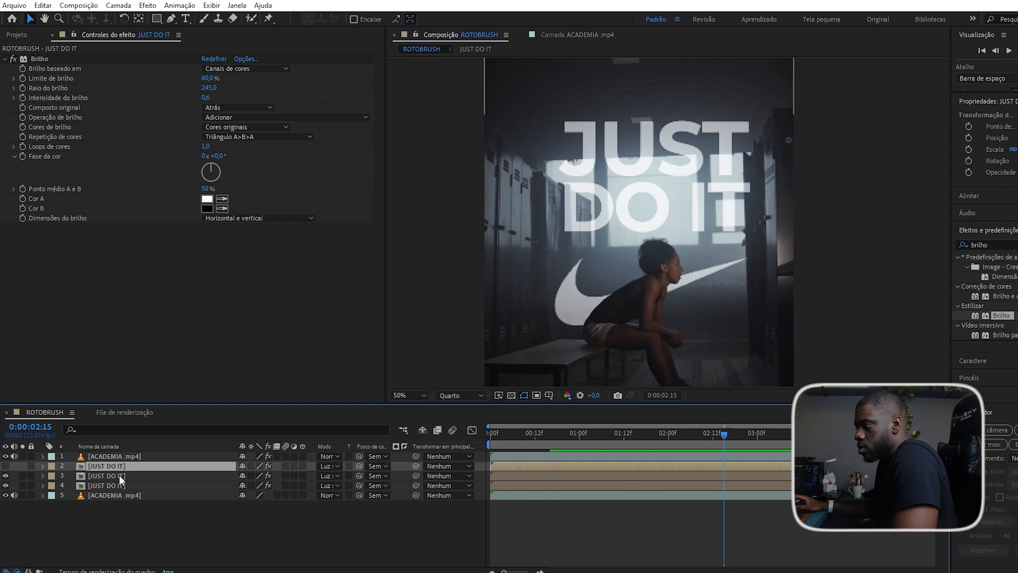
key(ctrl+z)
key(ctrl+shift+z)
key(ctrl+z)
key(ctrl+z)
key(ctrl+z)
key(ctrl+z)
key(ctrl+z)
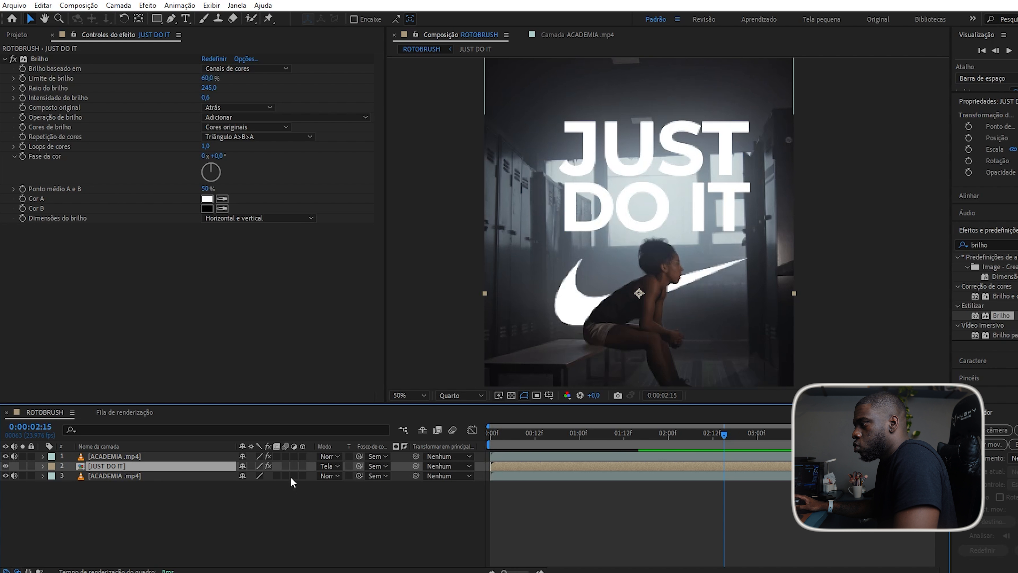
Toggle the JUST DO IT layer's visibility to compare the scene with and without it.
click(6, 465)
click(5, 465)
click(5, 465)
click(5, 466)
click(5, 465)
click(5, 465)
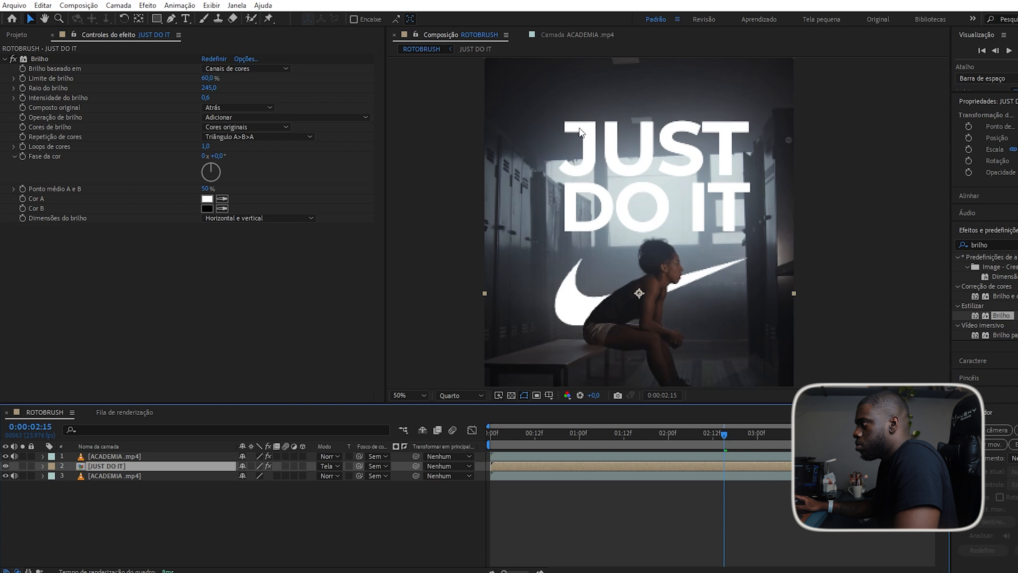
scroll(680, 170, up, 2)
scroll(684, 179, down, 1)
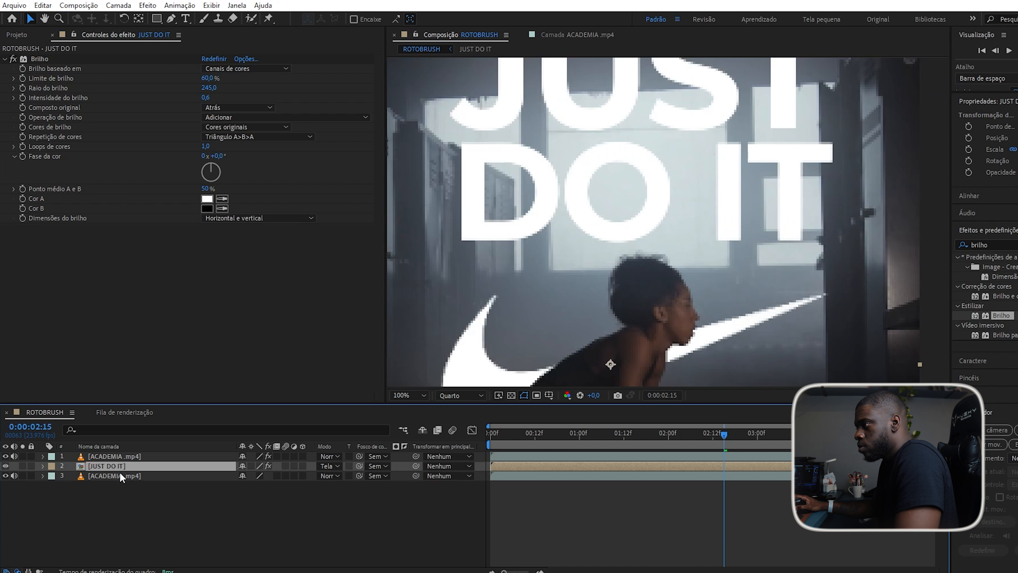
Lower the JUST DO IT layer's opacity to 80%.
click(123, 487)
click(125, 466)
key(t)
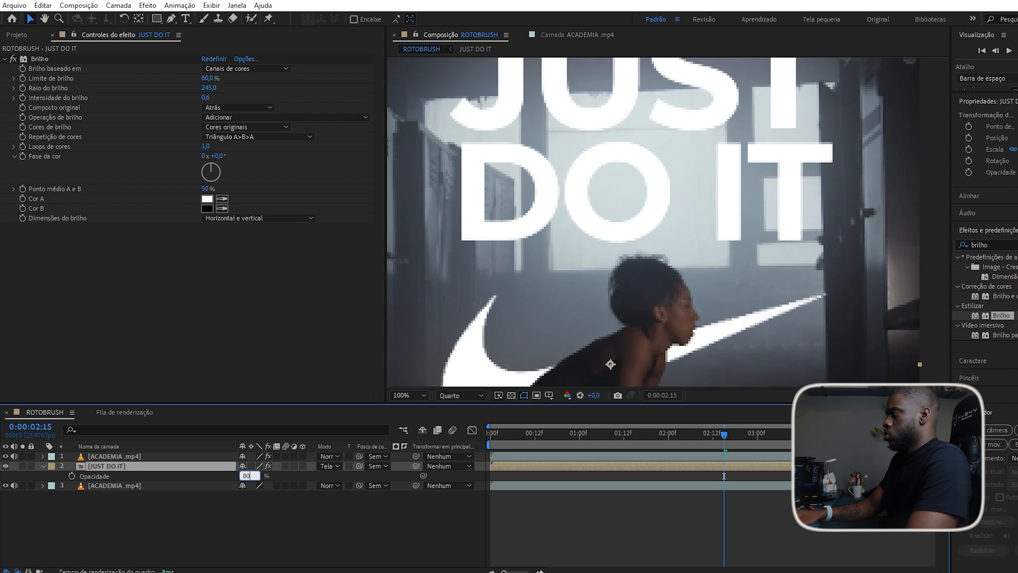
drag(246, 476, 244, 477)
scroll(624, 180, down, 2)
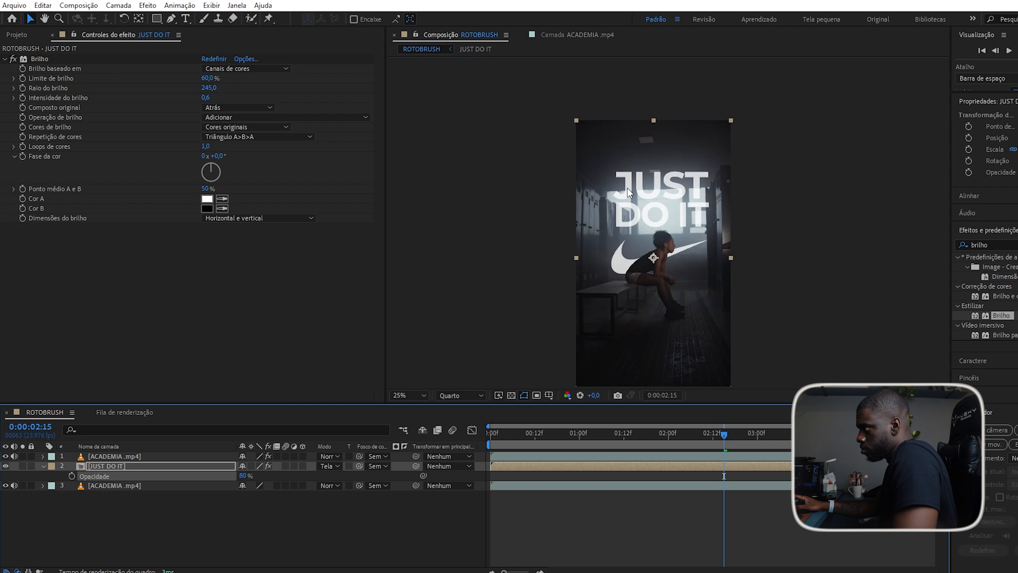
scroll(623, 180, up, 2)
Preview the composition at 100% and 50% zoom, then reveal the glow intensity property.
click(131, 515)
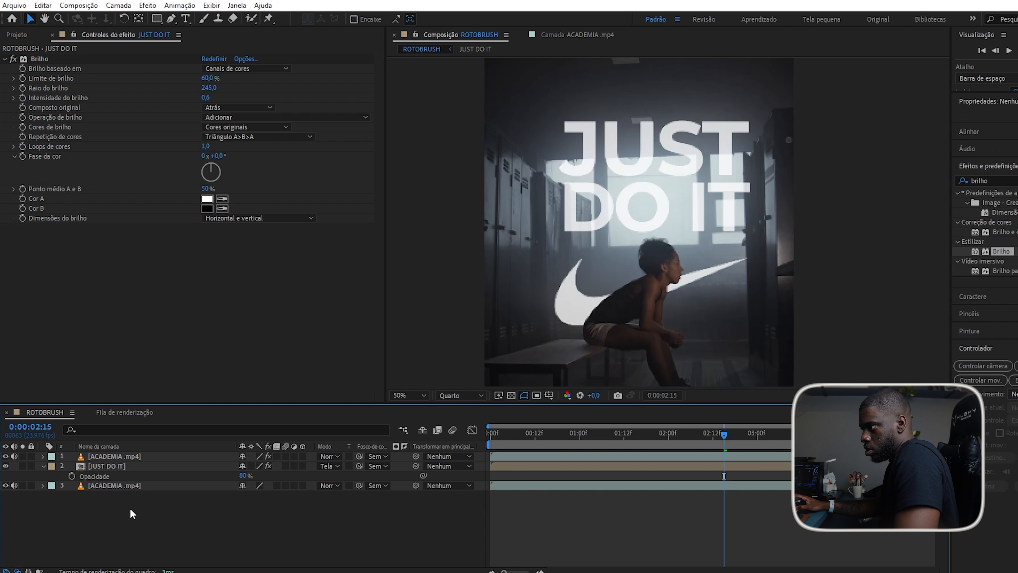
click(122, 467)
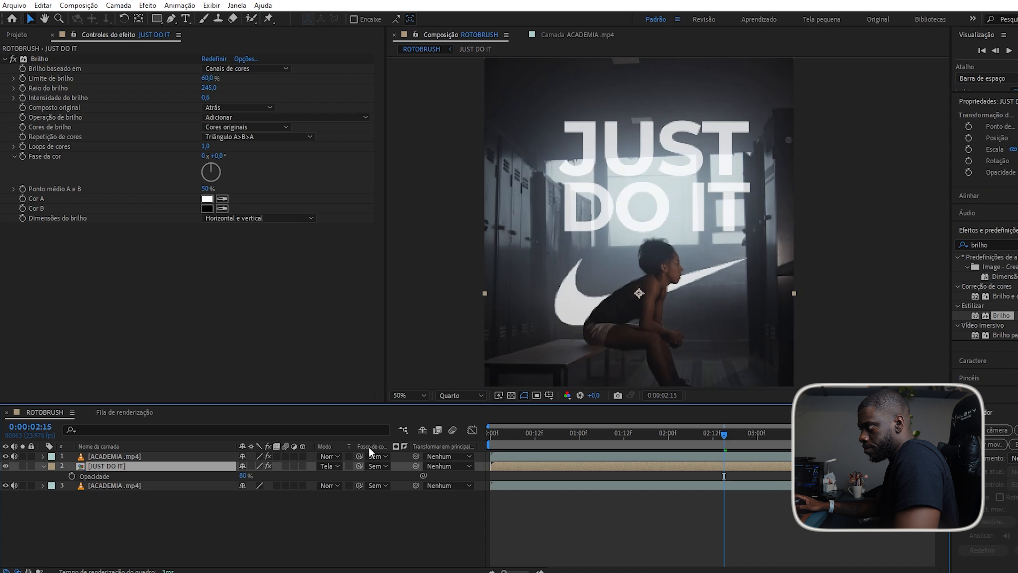
drag(510, 437, 551, 445)
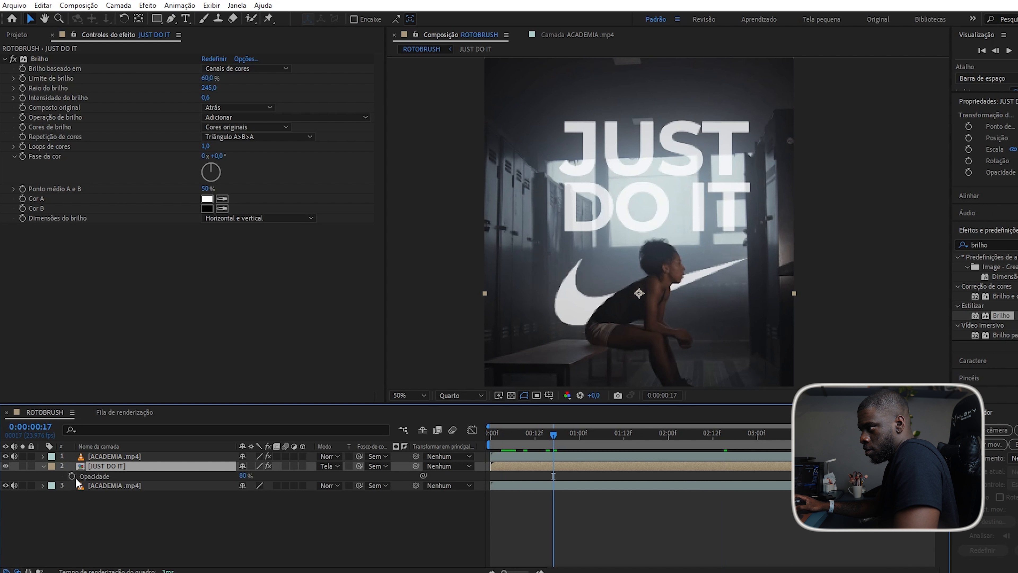
drag(500, 432, 297, 485)
key(space)
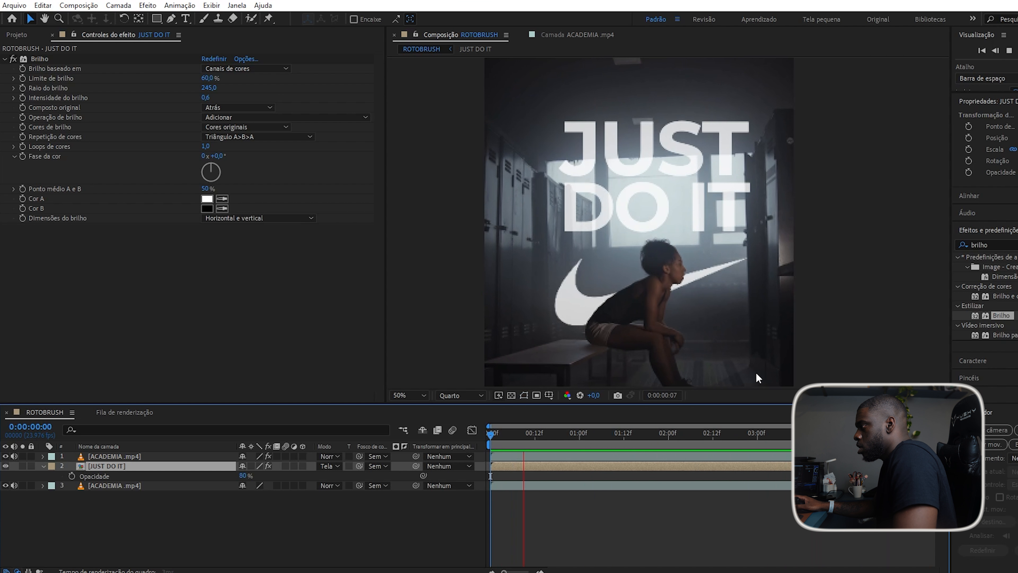
key(space)
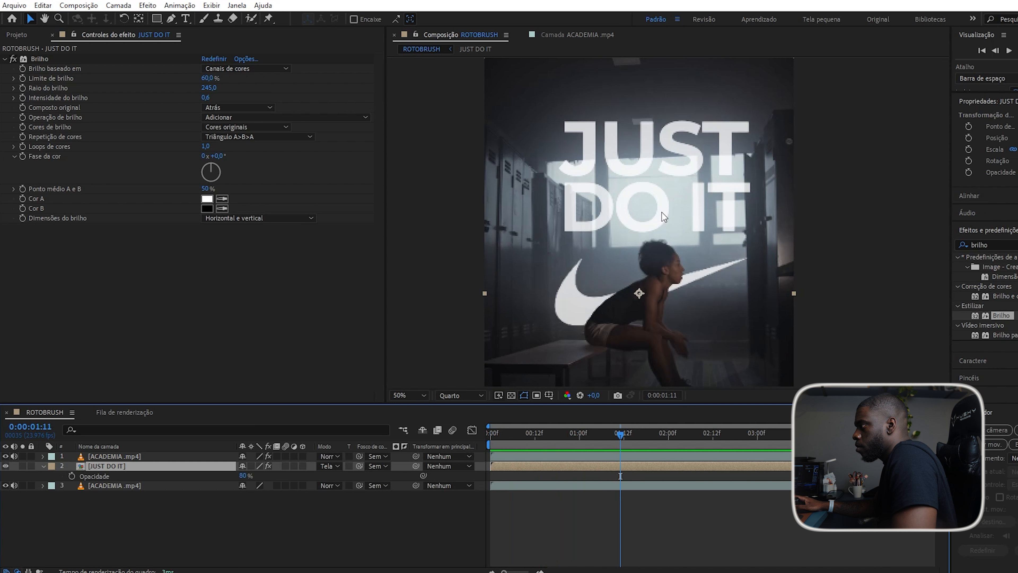
key(period)
key(comma)
click(159, 526)
click(127, 466)
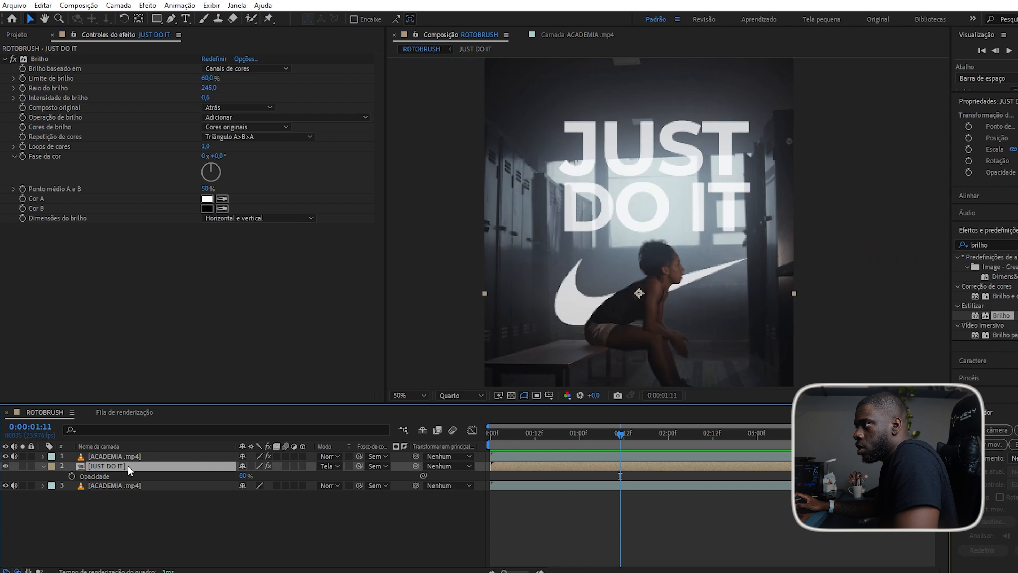
alt+click(21, 98)
Add a wiggle(10,8) expression to the Brilho glow intensity.
click(21, 97)
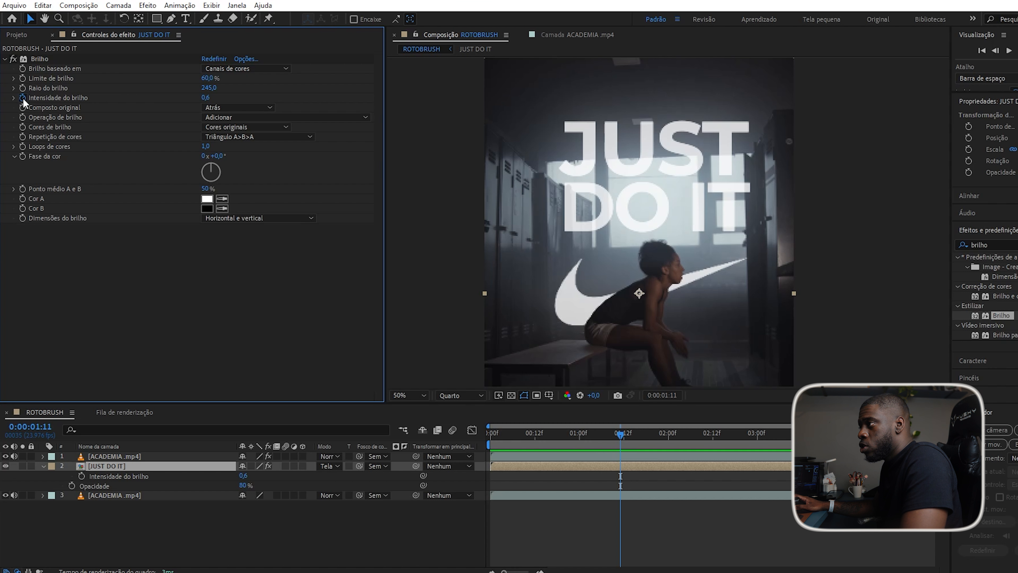
alt+click(22, 98)
text(wiggle(10,)
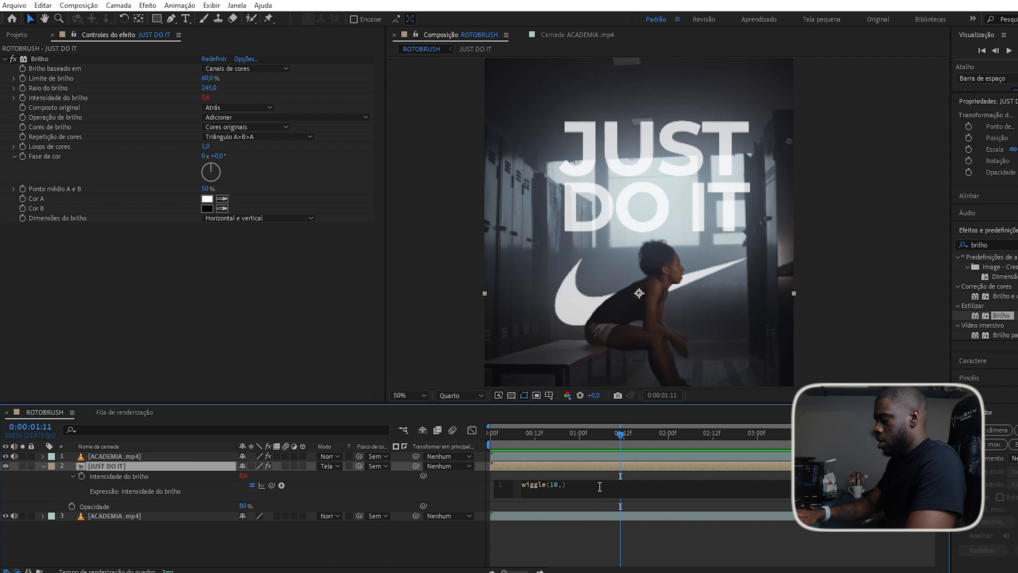
text(8)
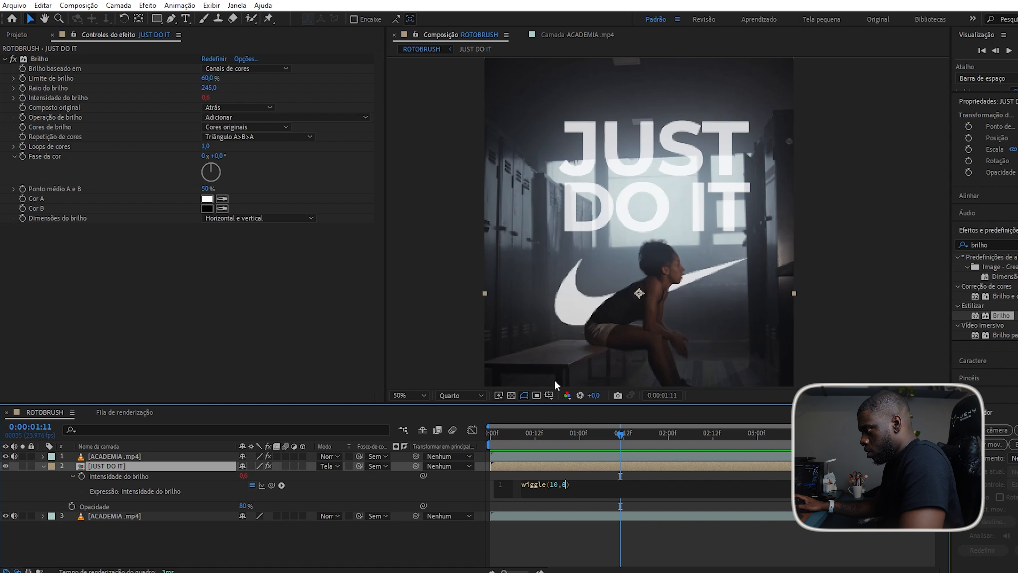
drag(553, 435, 466, 463)
Preview the flicker and change the expression to wiggle(2,8).
key(space)
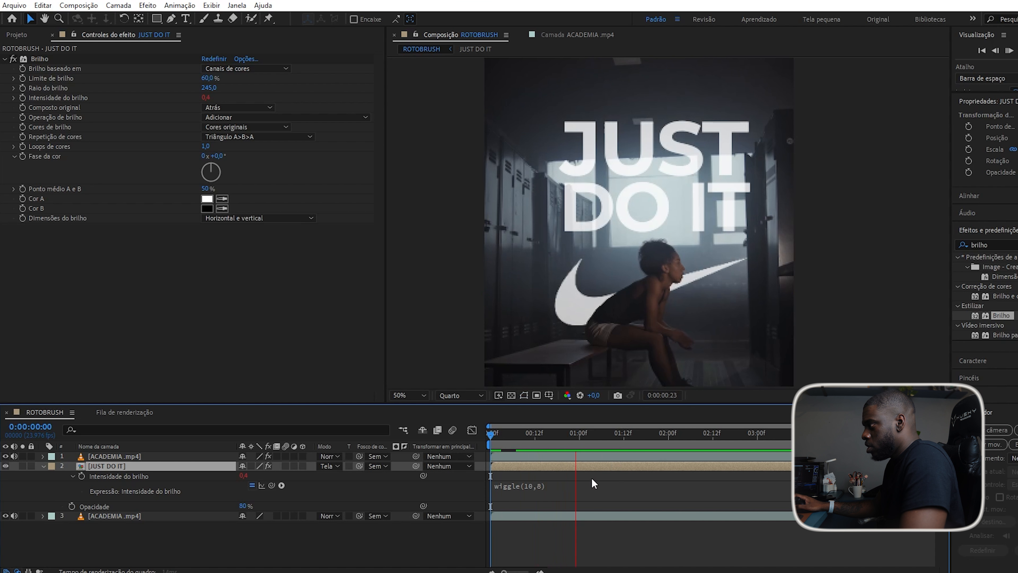
key(space)
click(533, 494)
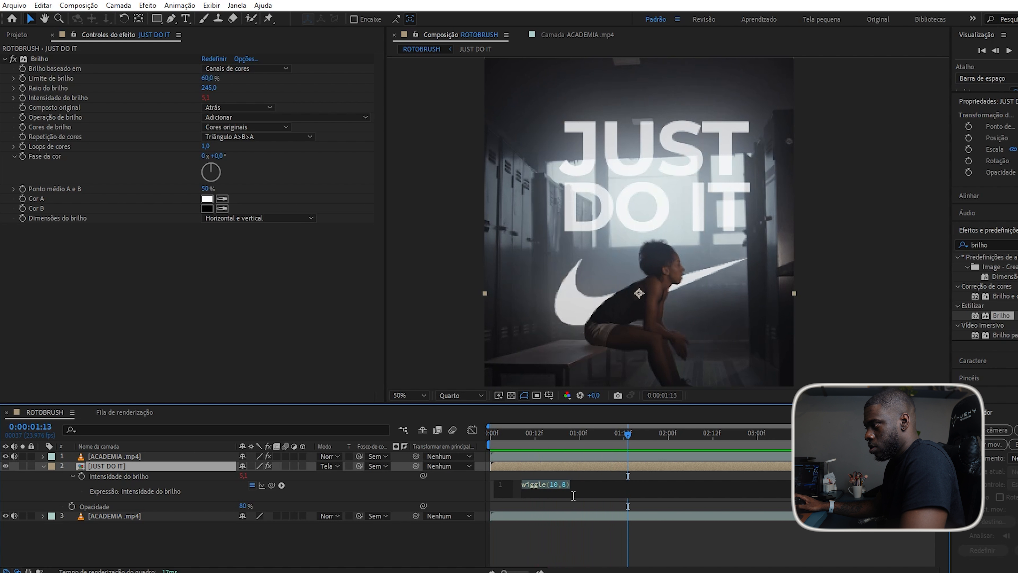
key(BackSpace)
key(BackSpace)
text(2)
drag(535, 436, 456, 433)
Preview again and reduce the expression to wiggle(2,1).
key(space)
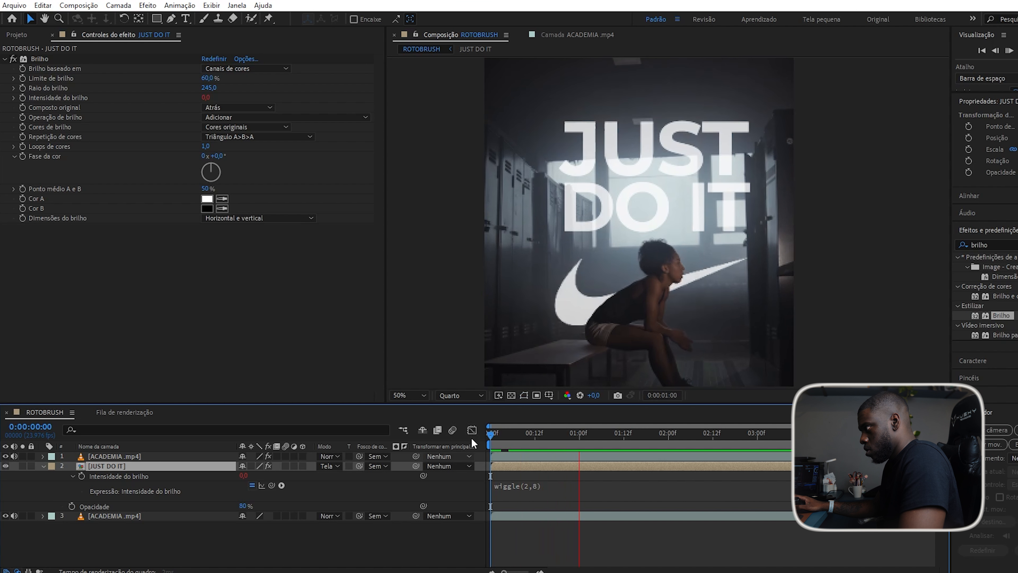
key(space)
click(527, 434)
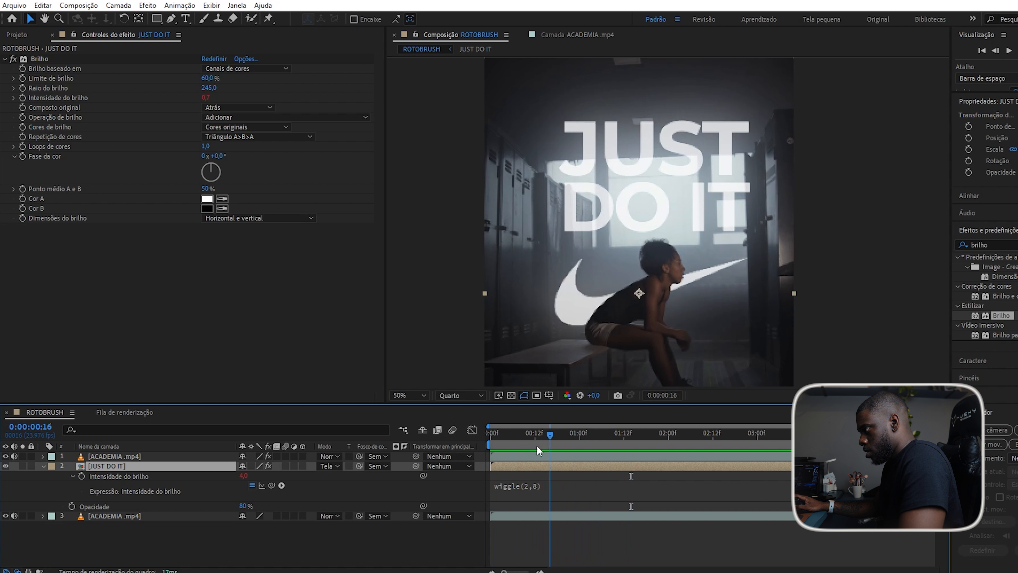
click(532, 488)
click(560, 485)
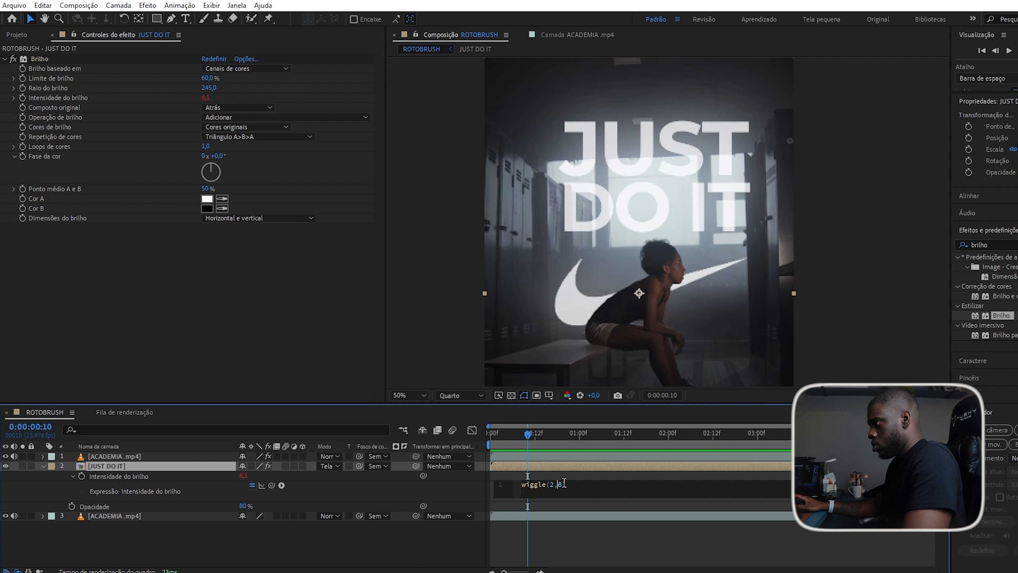
key(Delete)
text(1)
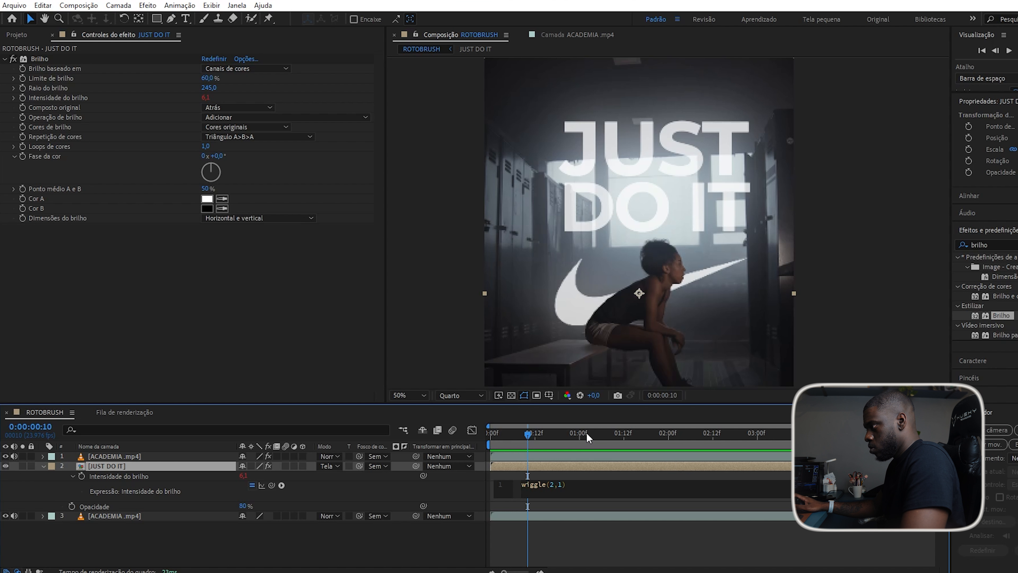
click(491, 434)
Slow the expression to wiggle(0.4,1) and preview the gentle flicker.
key(space)
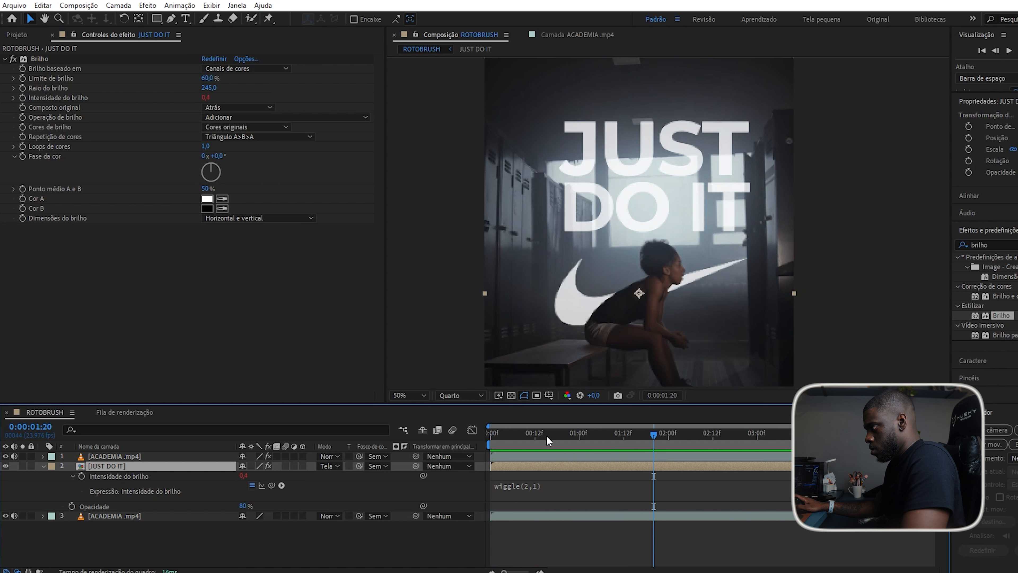
key(space)
click(527, 485)
click(555, 485)
key(BackSpace)
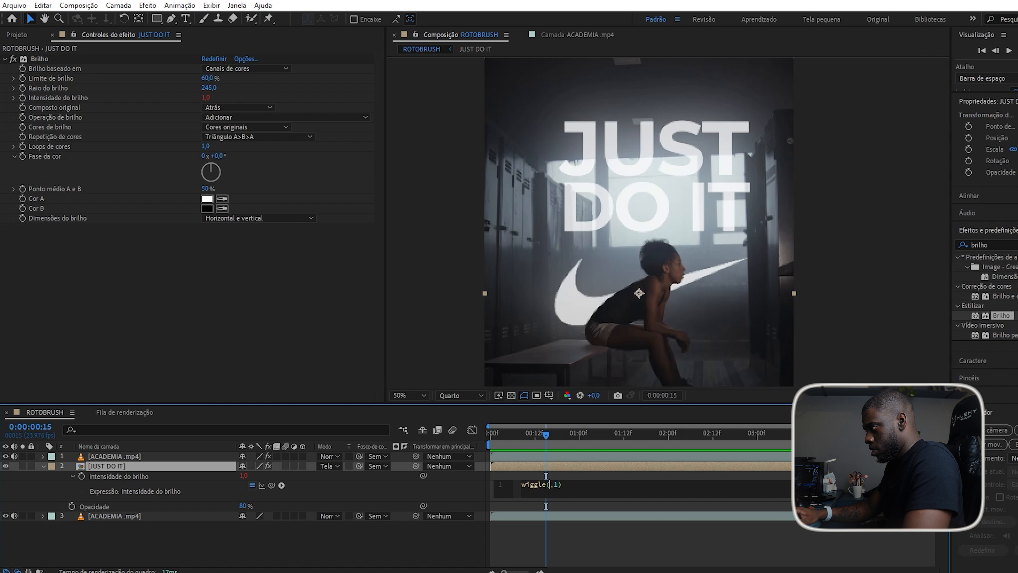
text(0.4)
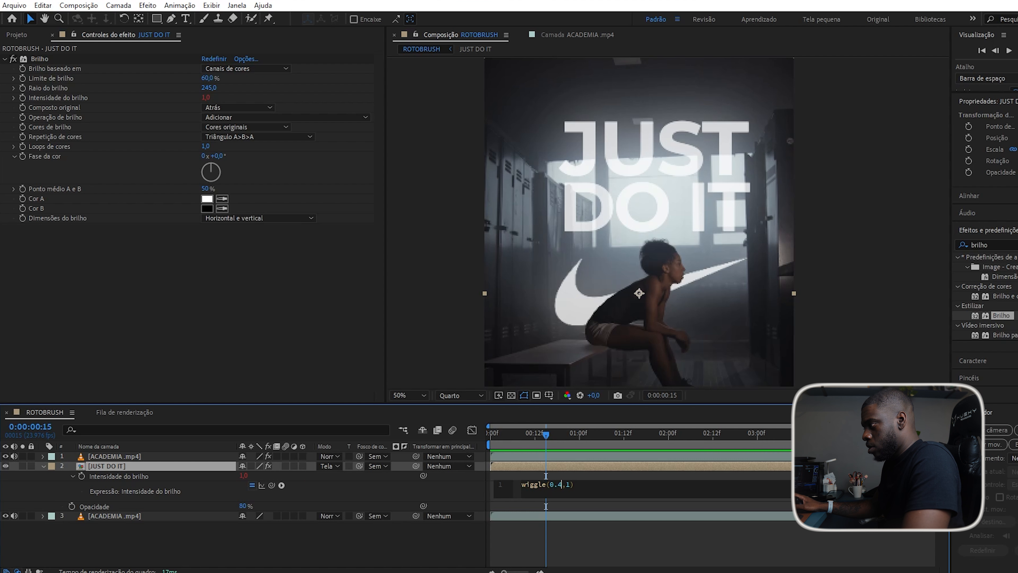
mouse_move(520, 432)
mouse_down()
mouse_move(555, 432)
mouse_move(515, 446)
mouse_up()
key(space)
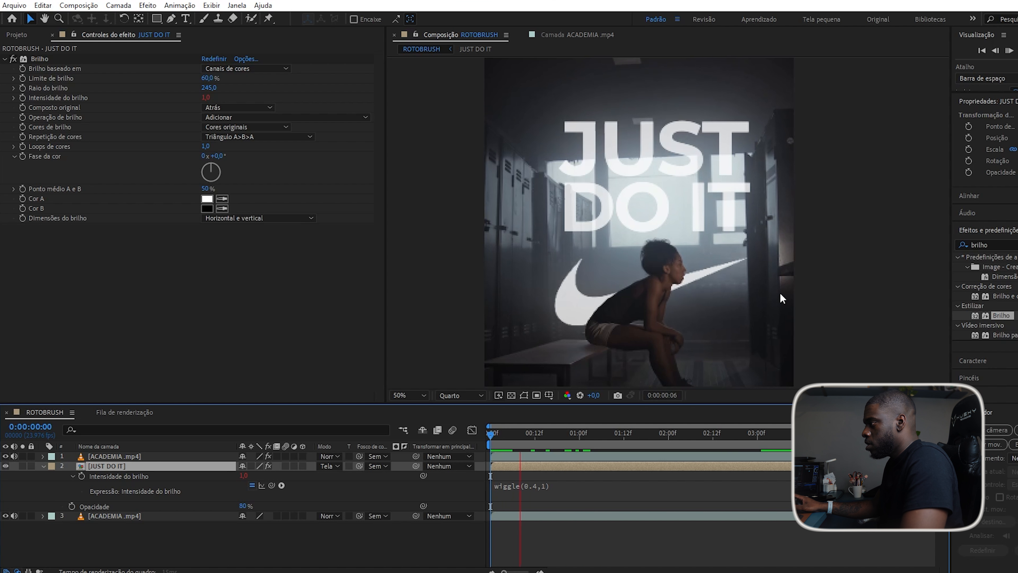